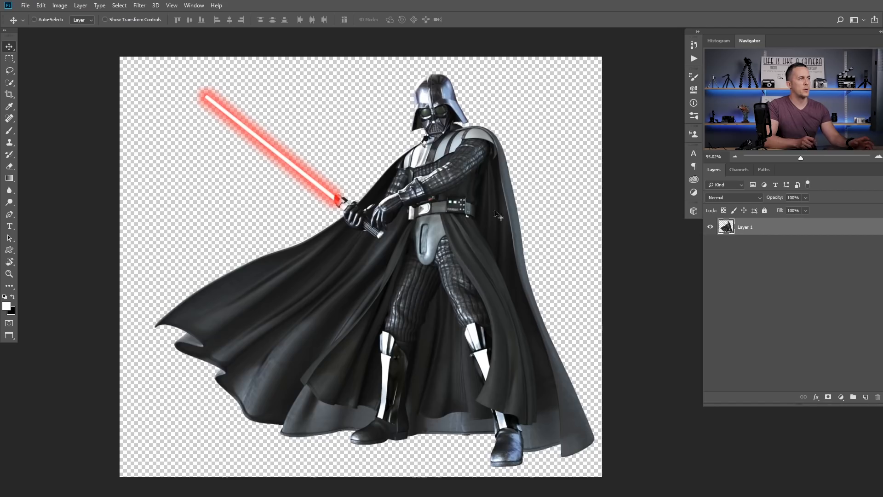
Step: Look through the open source images and select the sky above the scrap heap with the Quick Selection tool
key(ctrl+Tab)
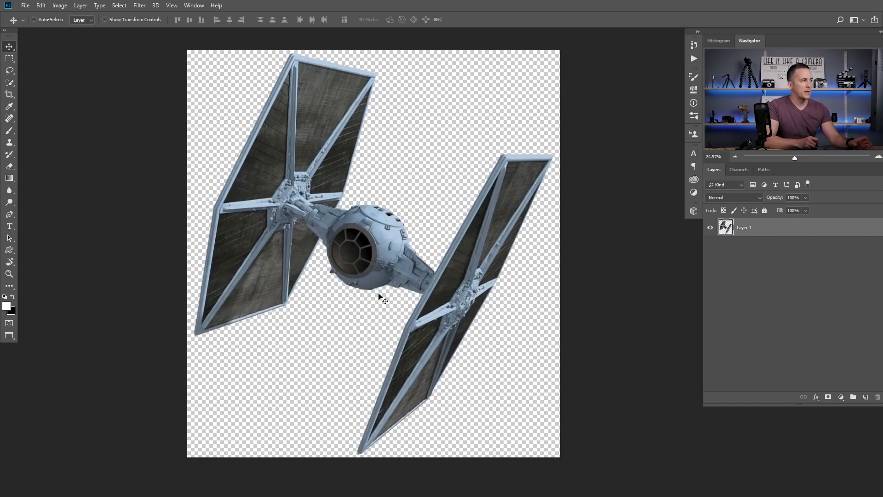
key(ctrl+Tab)
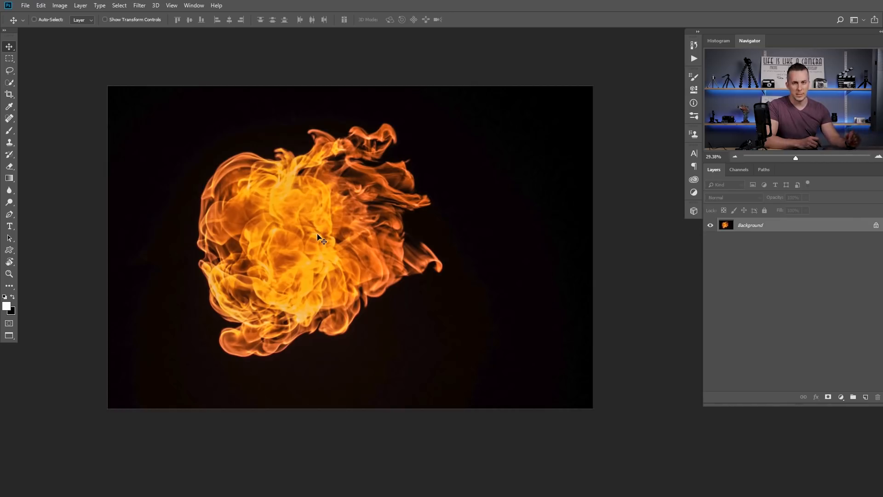
key(ctrl+Tab)
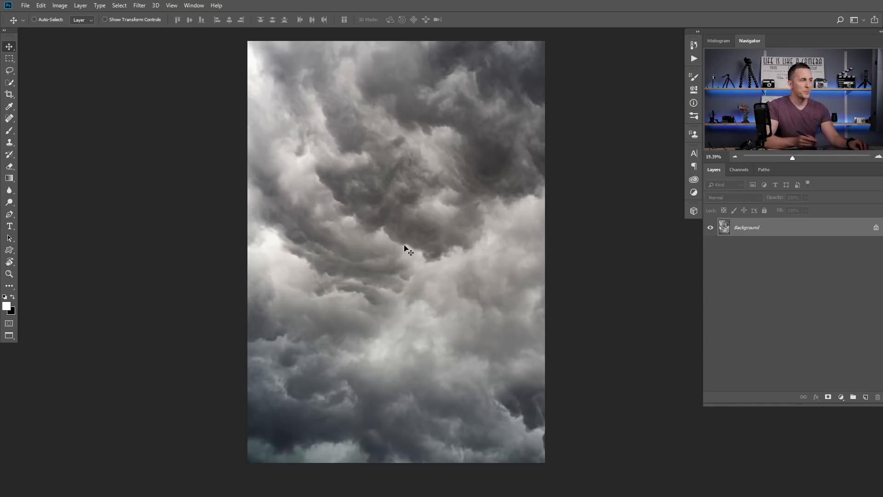
key(ctrl+Tab)
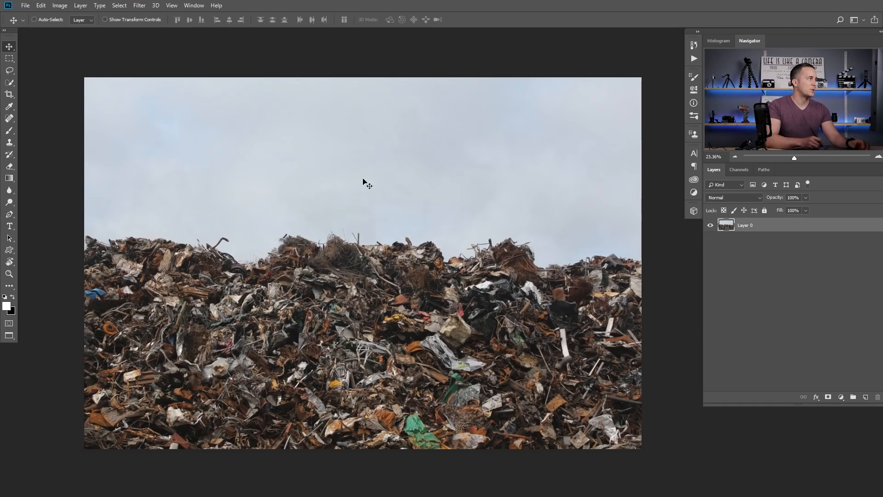
click(12, 84)
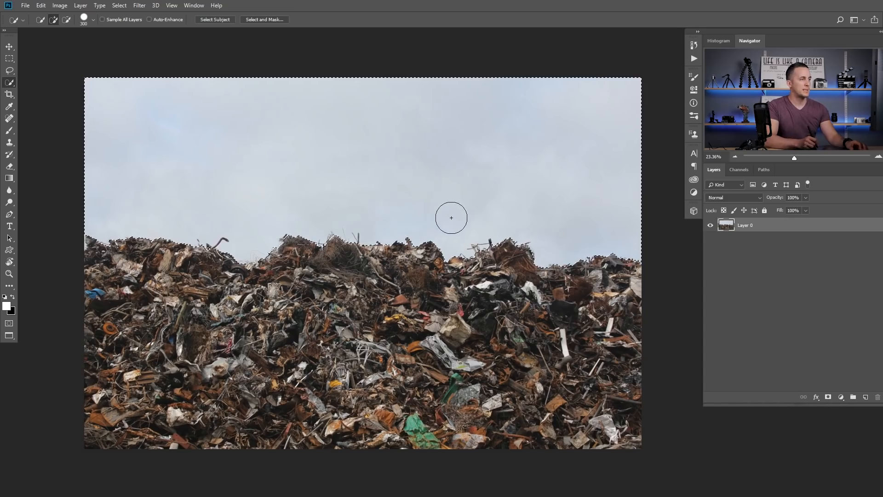
Step: Refine the sky selection along the scrap heap's edge in Select and Mask, and hide the sky with an inverted layer mask
click(260, 20)
drag(213, 249, 228, 239)
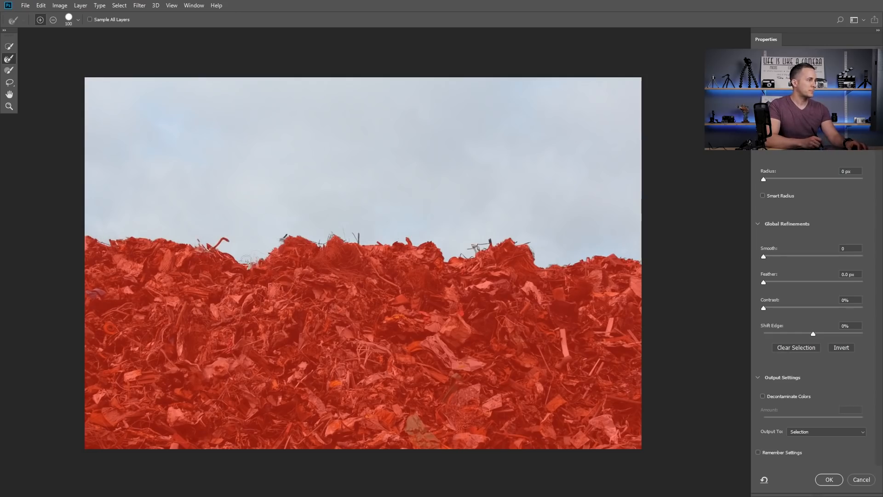
drag(265, 252, 261, 257)
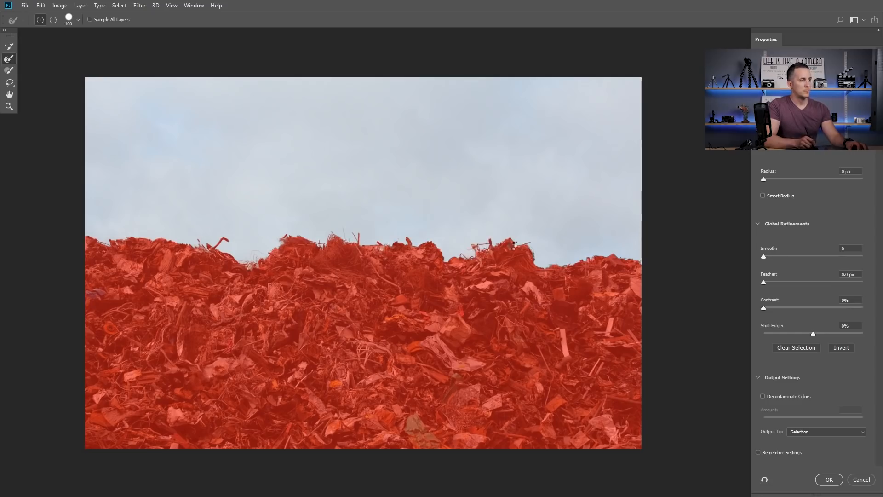
drag(549, 269, 570, 267)
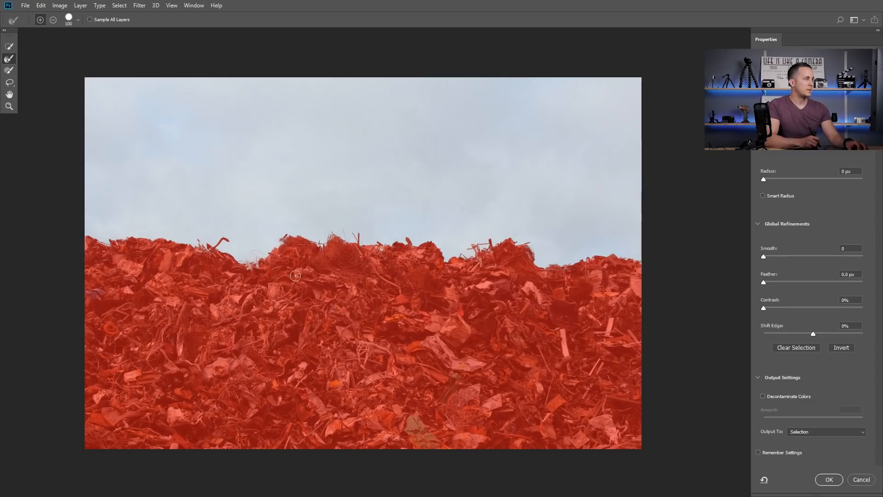
click(825, 479)
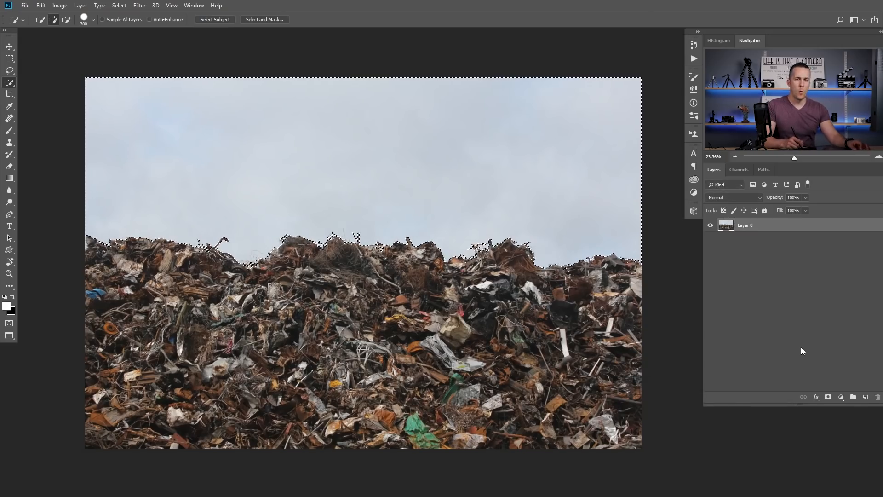
key(alt)
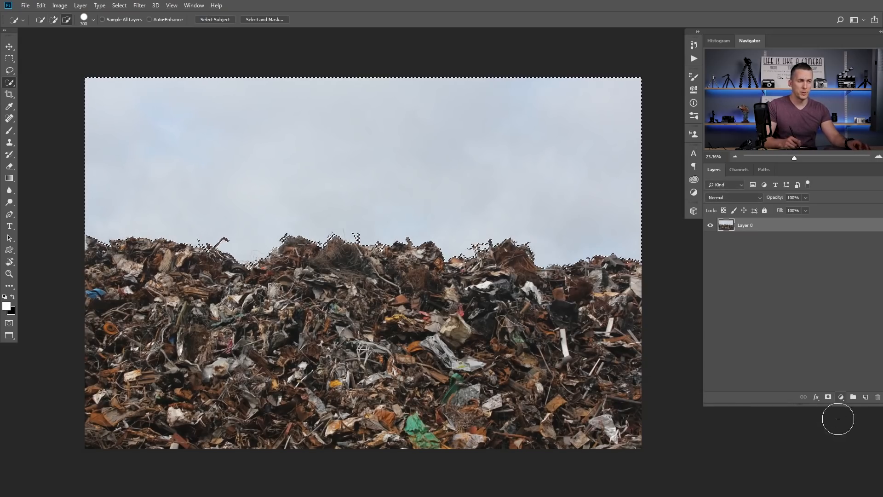
click(828, 396)
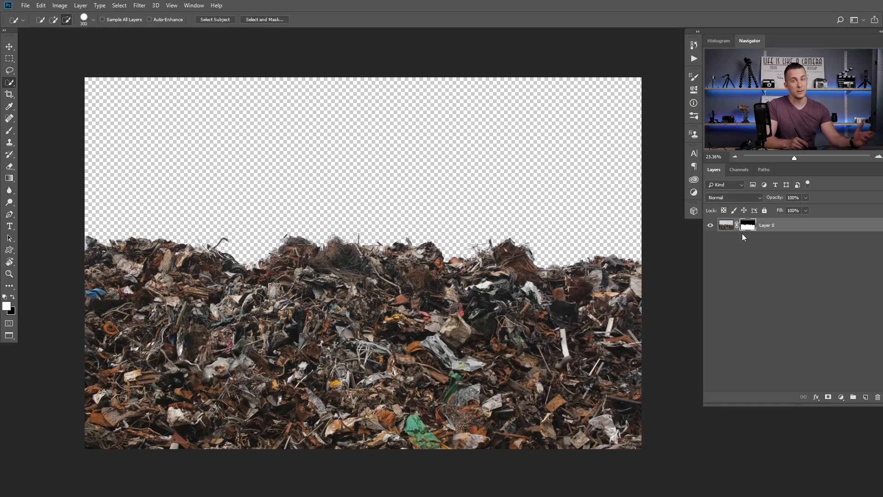
Step: Bring the masked scrap heap into the storm cloud image and position it along the bottom of the canvas
click(727, 227)
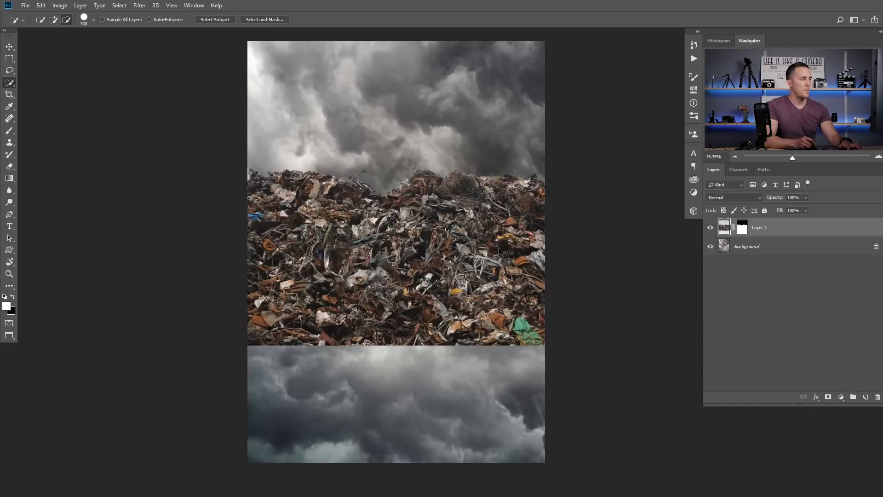
key(v)
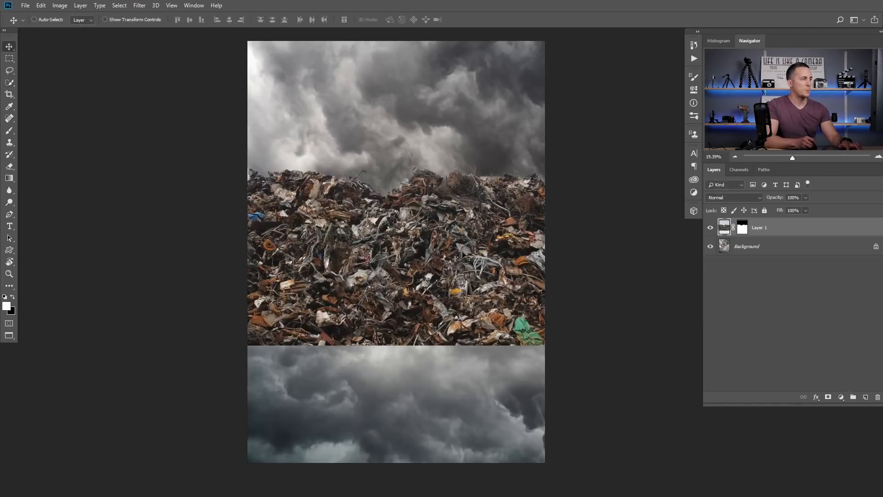
drag(435, 276, 412, 367)
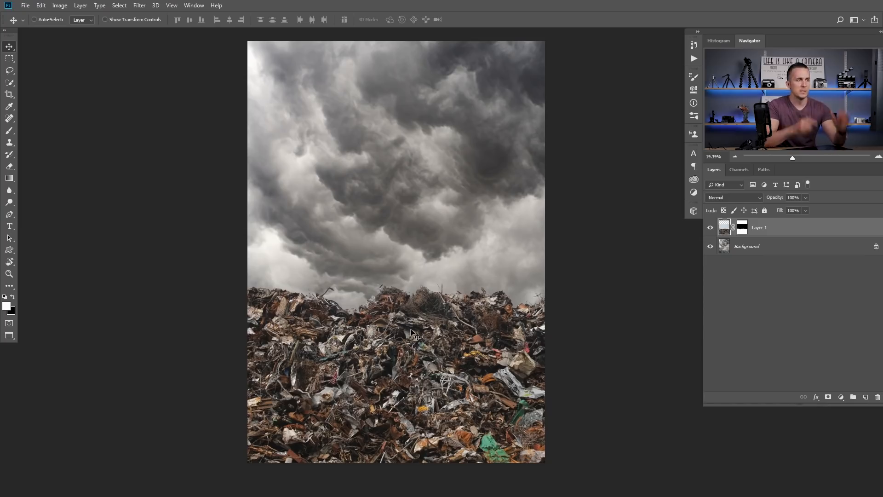
drag(500, 329, 489, 329)
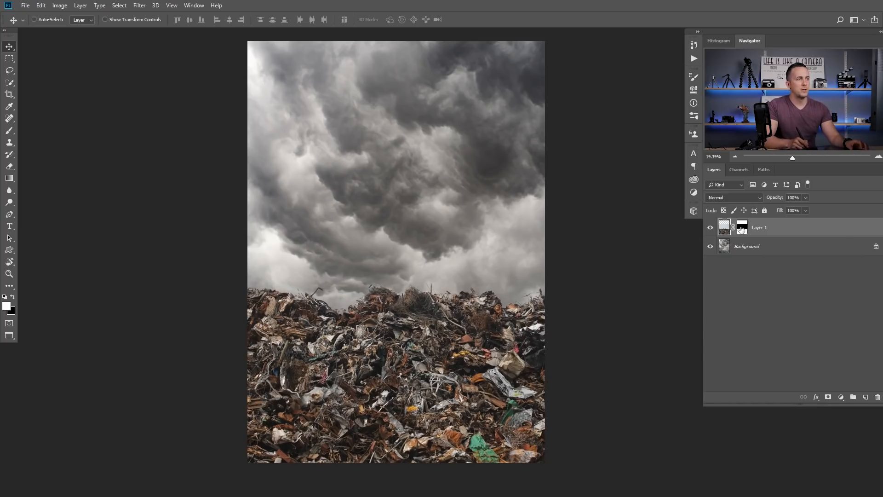
Step: Apply the scrap heap's layer mask and reposition the heap horizontally along the bottom of the canvas
right_click(741, 228)
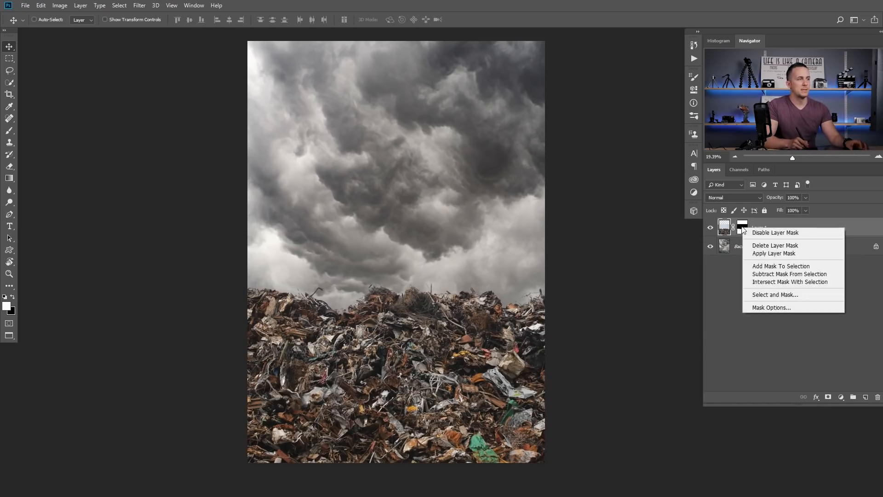
click(764, 254)
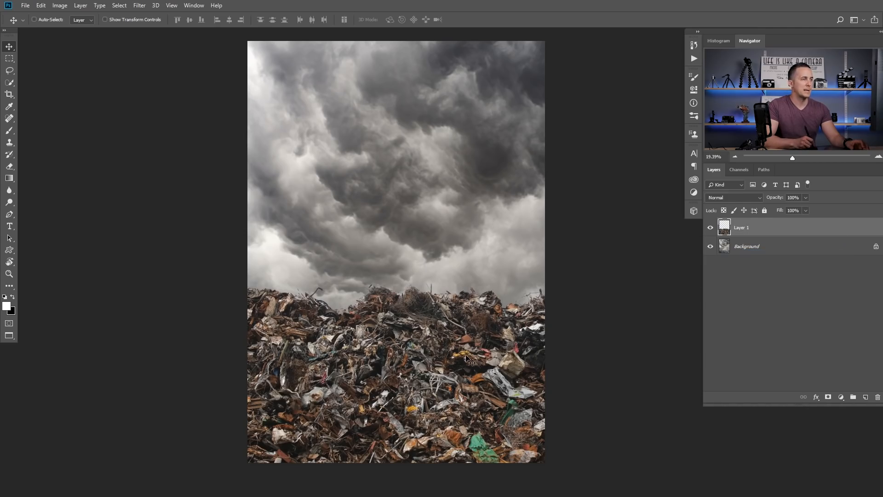
drag(460, 366, 432, 341)
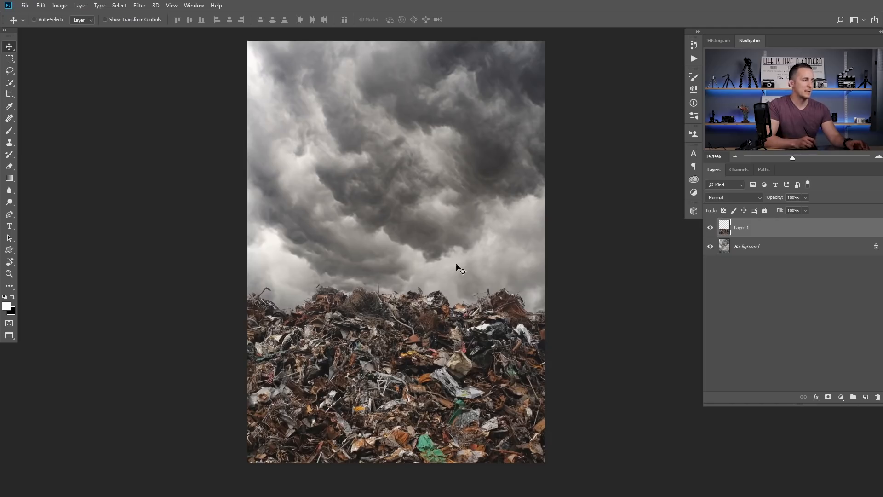
drag(425, 348, 464, 346)
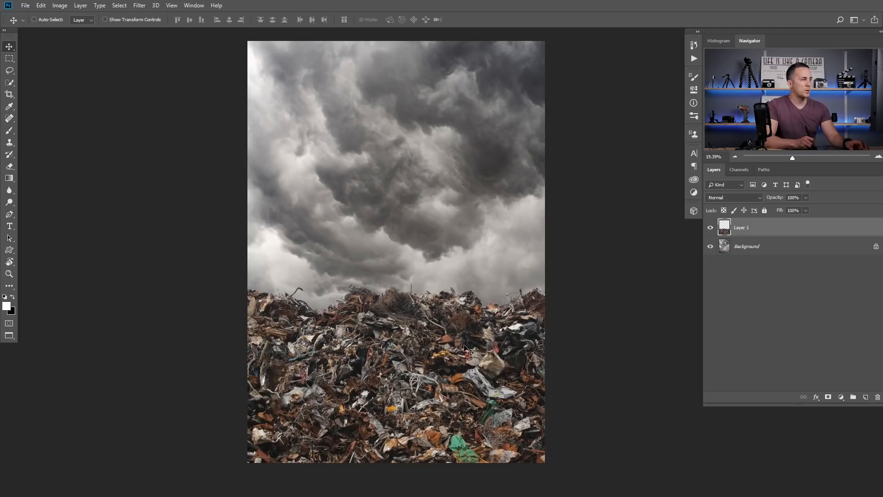
Step: Scale the scrap heap to about 84% and keep it against the canvas's bottom edge
key(ctrl+t)
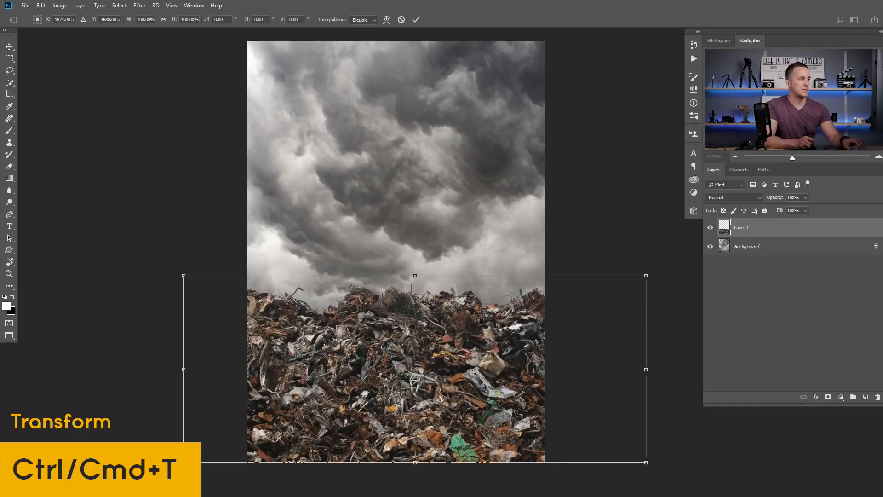
drag(646, 275, 610, 291)
drag(487, 348, 477, 354)
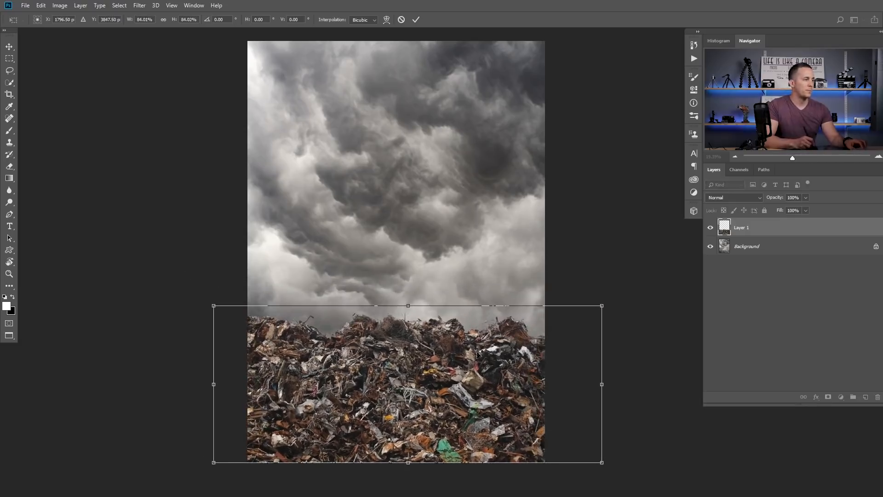
Step: Warp the scrap heap into a mound by pulling both upper ends down and raising the middle
right_click(405, 336)
click(433, 397)
drag(246, 355, 244, 376)
drag(237, 333, 230, 404)
drag(581, 338, 584, 379)
drag(404, 349, 399, 322)
drag(267, 345, 267, 360)
drag(393, 344, 393, 335)
drag(551, 334, 576, 366)
drag(409, 331, 411, 318)
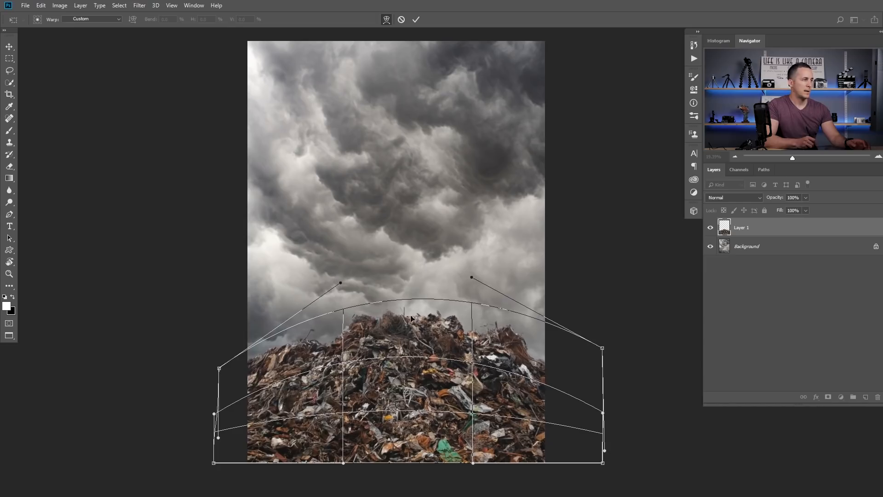
Step: Fine-tune the mound's warp by steepening its slopes and pulling the upper corners inward, and commit the transformation
drag(259, 368, 292, 398)
drag(417, 396, 417, 406)
drag(417, 309, 417, 299)
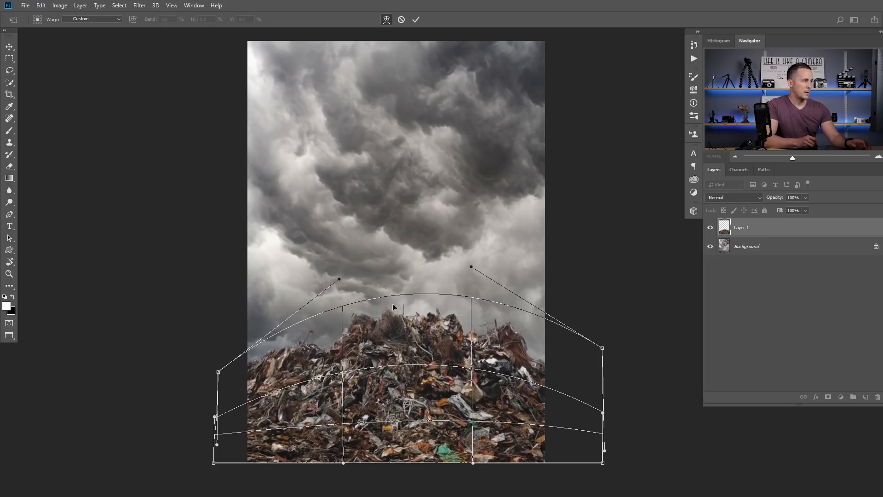
drag(258, 356, 224, 385)
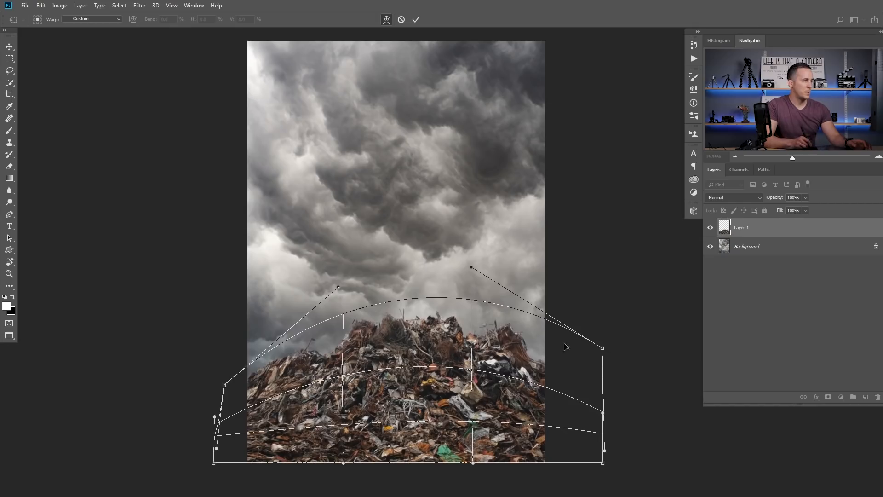
drag(603, 351, 588, 359)
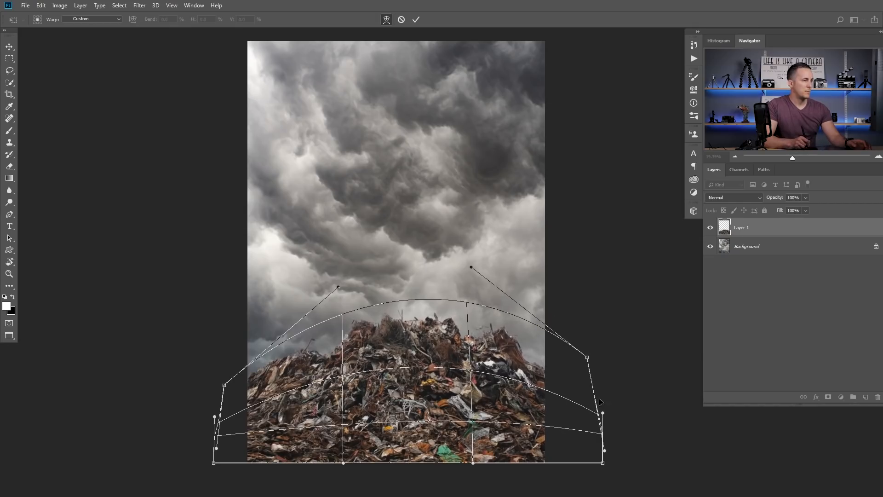
drag(603, 414, 599, 414)
drag(343, 370, 338, 371)
key(Return)
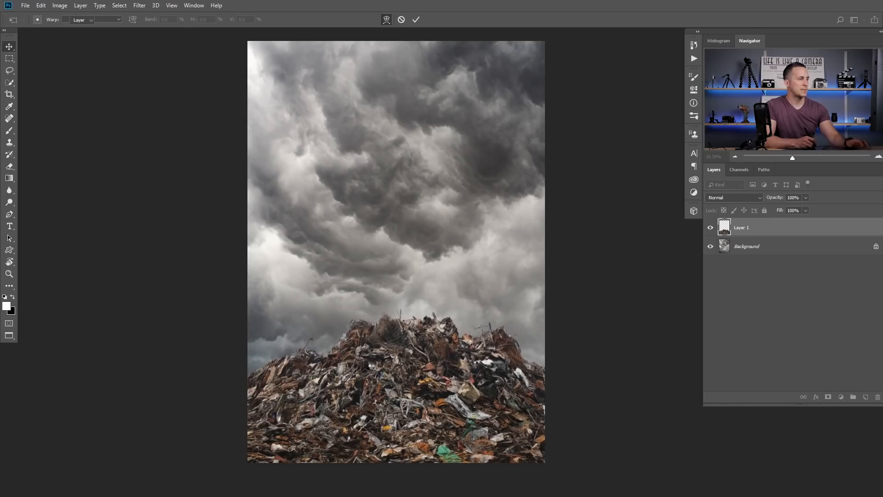
Step: Examine the scrap heap's cut-out edge against the clouds up close
scroll(407, 350, up, 5)
drag(408, 350, 411, 352)
scroll(346, 343, up, 6)
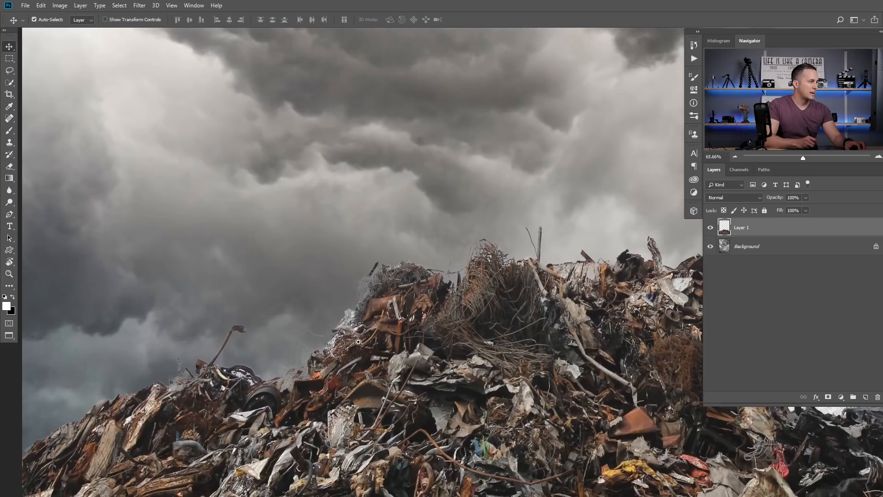
scroll(358, 342, down, 1)
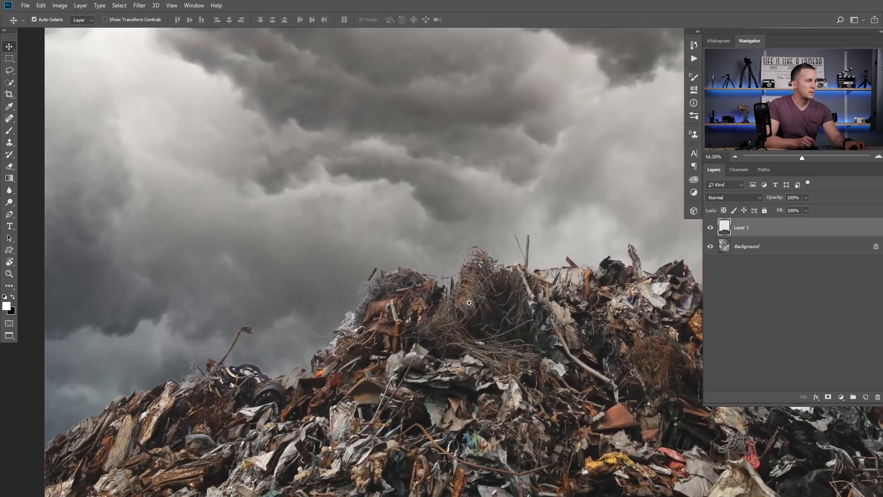
drag(469, 304, 465, 303)
drag(535, 311, 438, 295)
click(571, 305)
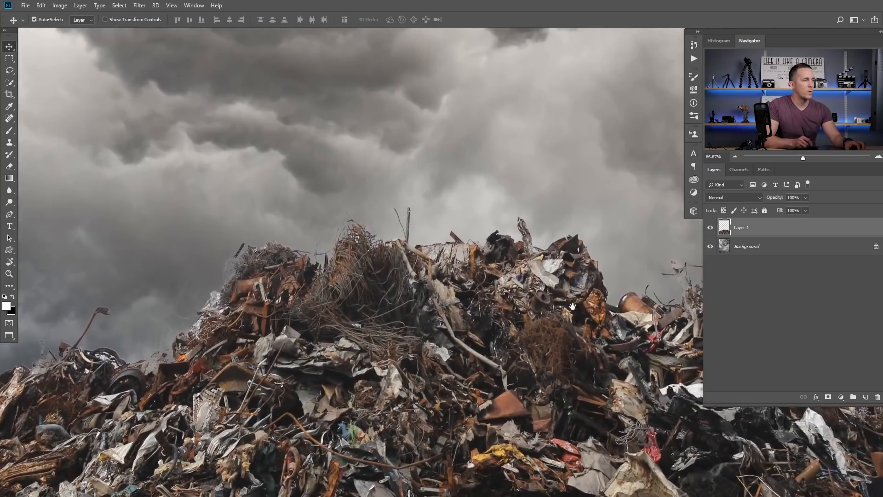
scroll(619, 304, up, 2)
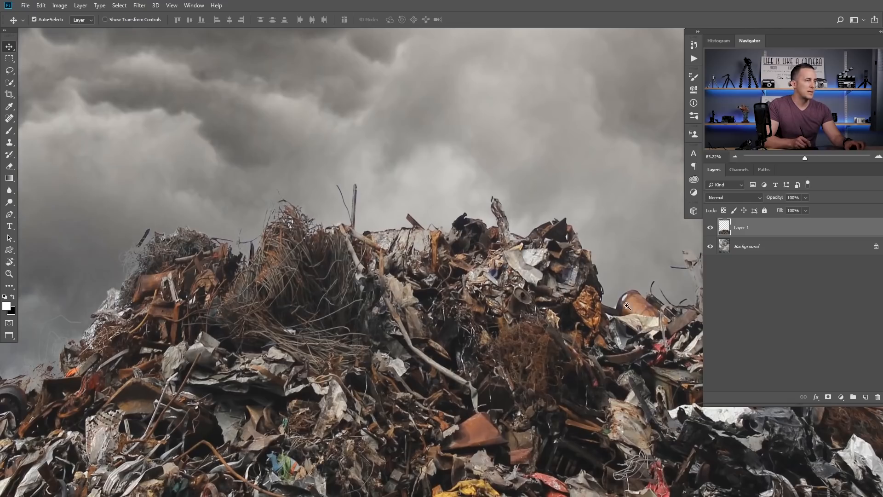
scroll(626, 306, down, 5)
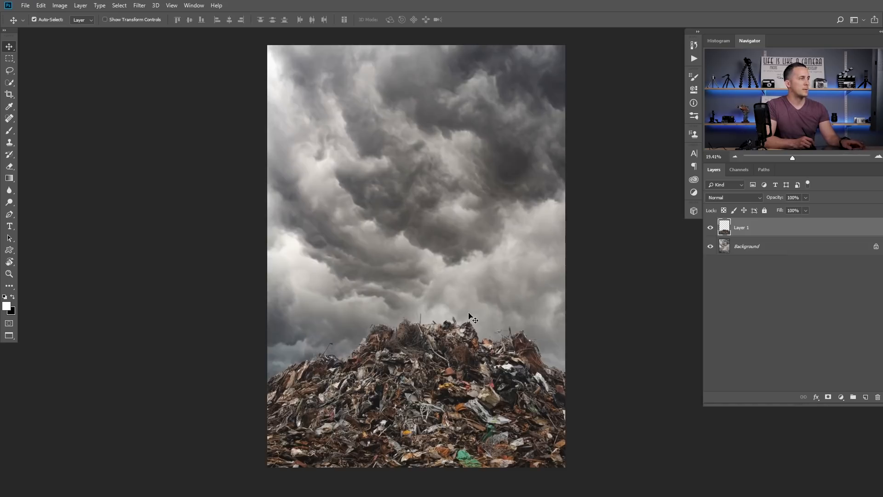
Step: Paste the Darth Vader figure into the cloud composite and place him standing on the peak of the scrap heap
key(ctrl+v)
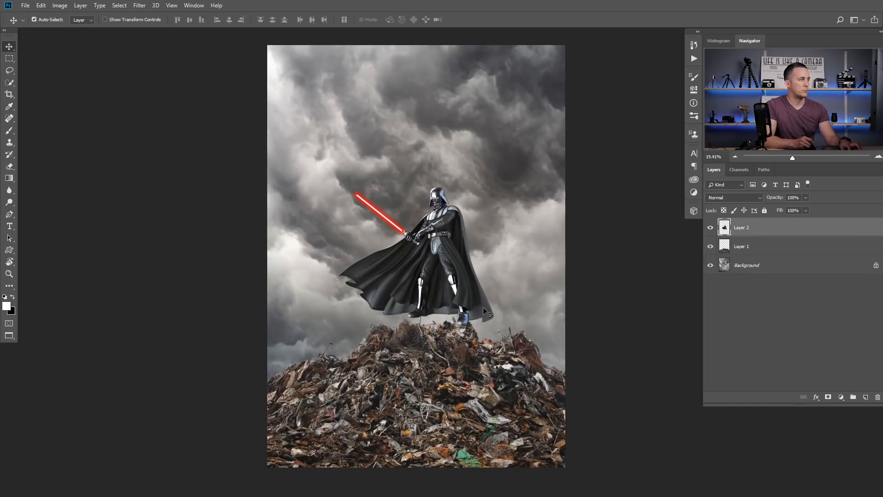
drag(460, 291, 467, 343)
drag(439, 313, 443, 272)
Step: Lower the Darth Vader layer's opacity to 61% so the scrap beneath his boots shows through
drag(779, 198, 768, 198)
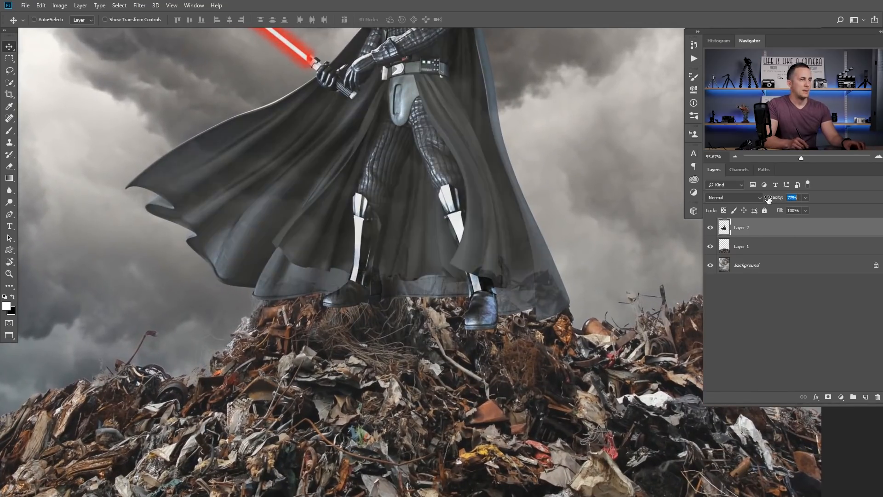
drag(764, 199, 762, 200)
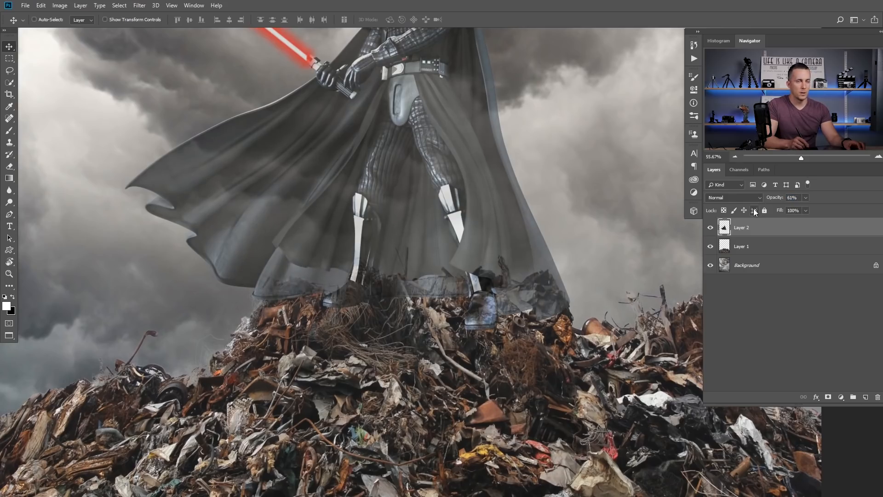
scroll(437, 281, up, 3)
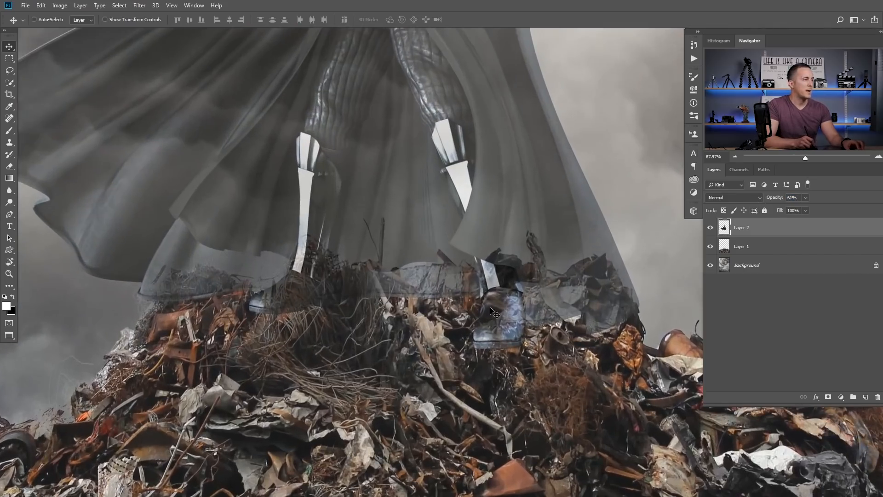
Step: Restore the Darth Vader layer's opacity to 100%
drag(457, 309, 415, 308)
key(ctrl+0)
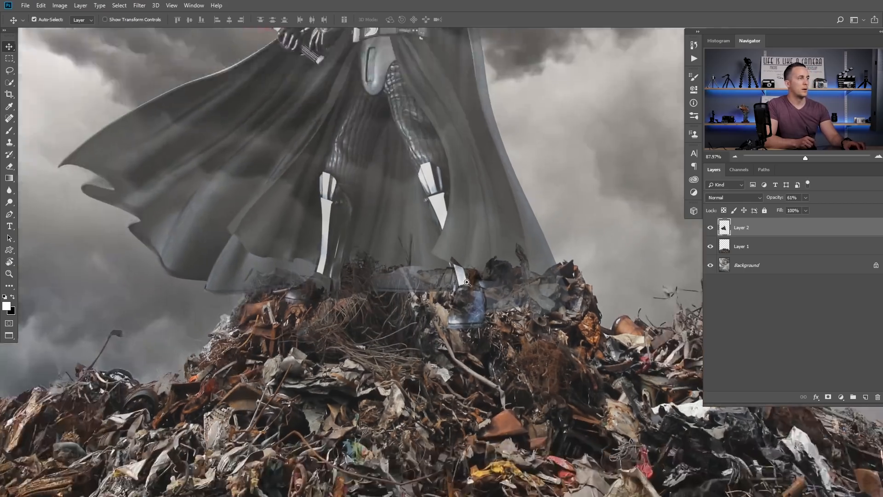
drag(776, 200, 806, 200)
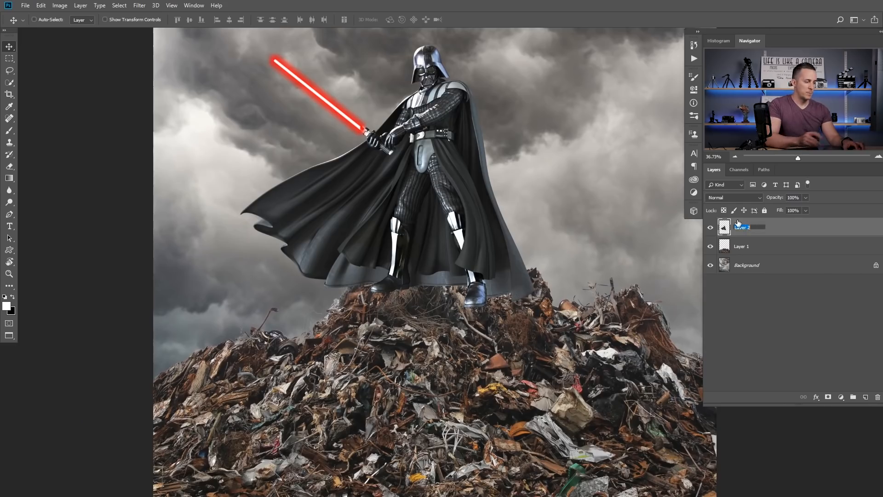
Step: Rename the figure's layer to Darth Wader and the scrap heap's layer to Trash
text(Darth Wader)
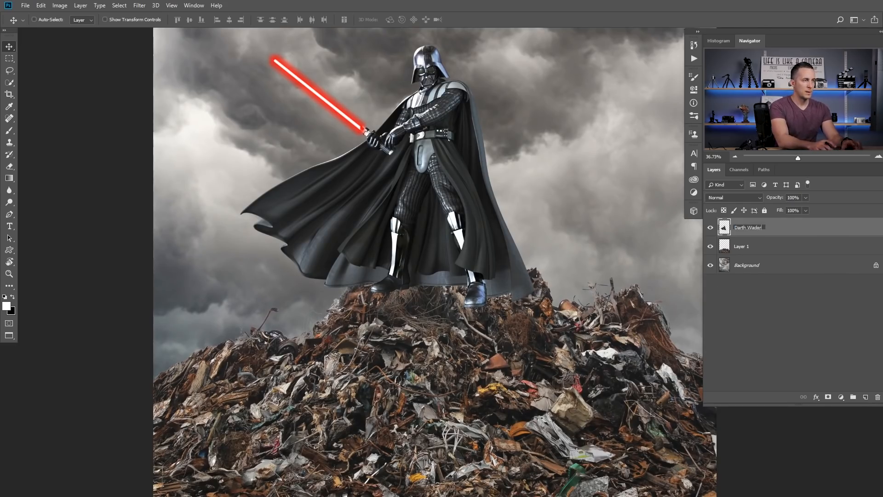
key(Return)
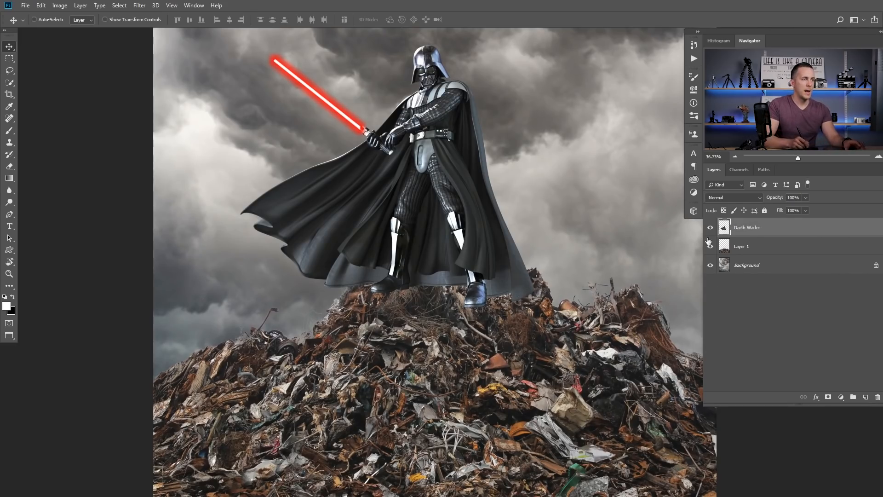
double_click(744, 247)
text(Tras)
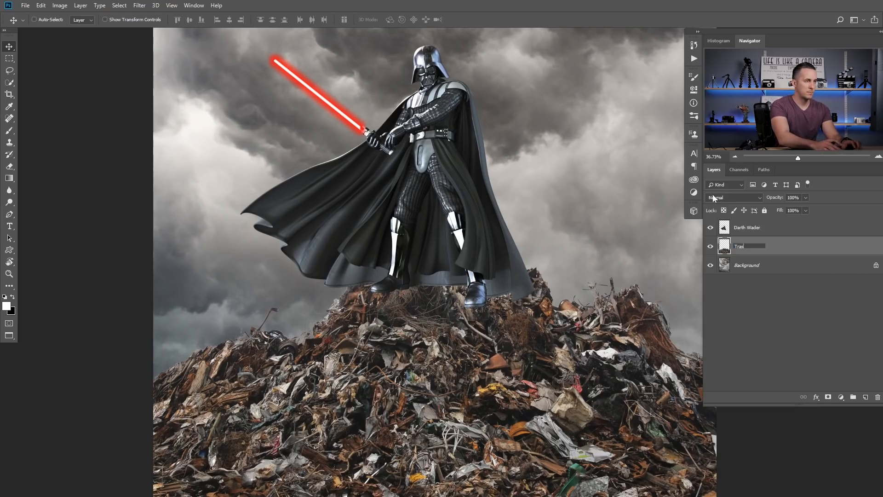
text(h)
key(Return)
Step: Add a layer mask to the Darth Wader layer and set up a black Soft Round brush of 127 px at 57% hardness
click(725, 230)
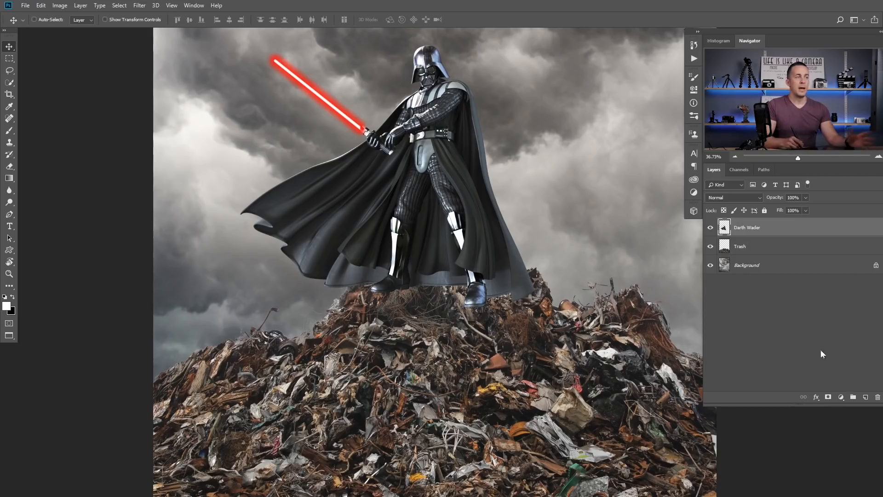
click(827, 397)
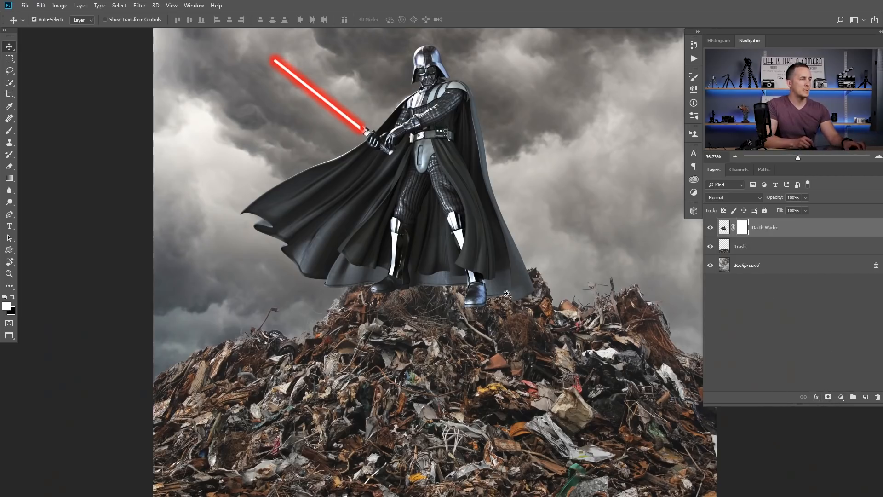
scroll(507, 294, up, 5)
right_click(480, 293)
key(Escape)
key(b)
right_click(481, 303)
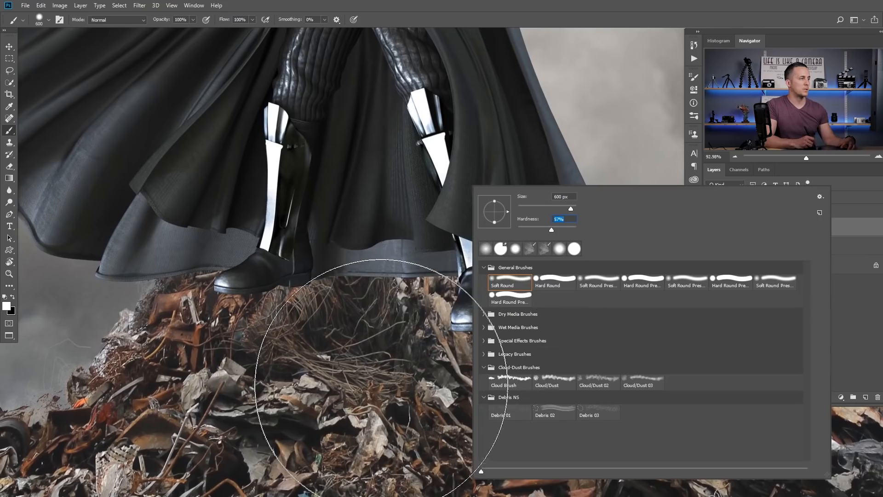
drag(554, 209, 552, 209)
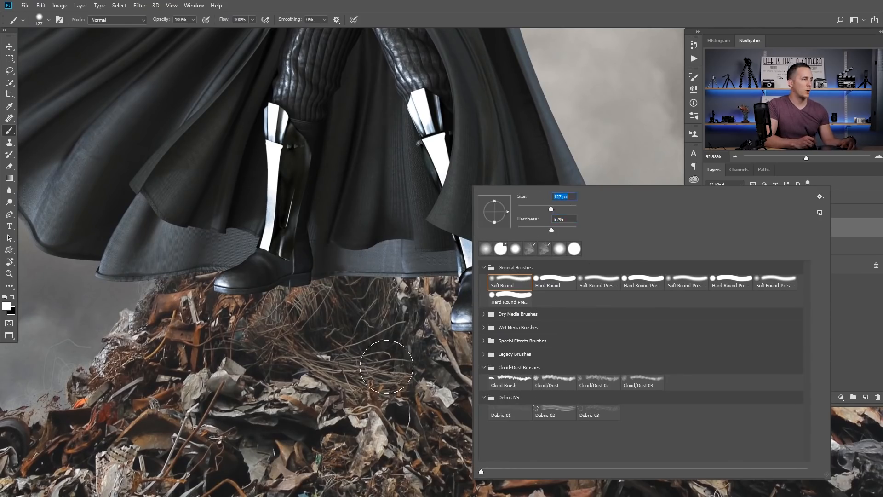
click(387, 368)
key(x)
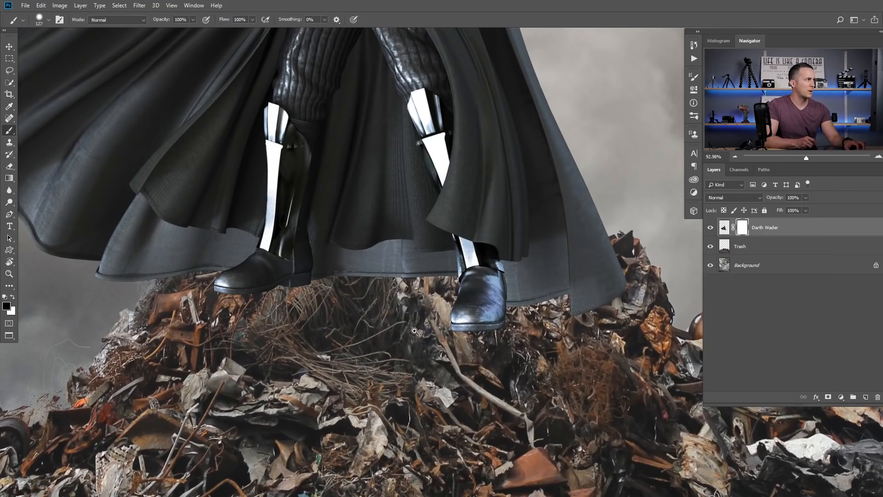
Step: Shrink the brush to 20 px and mask the toe and sole of the right-hand boot so scrap overlaps them
drag(420, 328, 427, 332)
key(bracketleft)
key(bracketleft)
key(bracketleft)
key(bracketleft)
key(bracketleft)
key(bracketleft)
key(bracketleft)
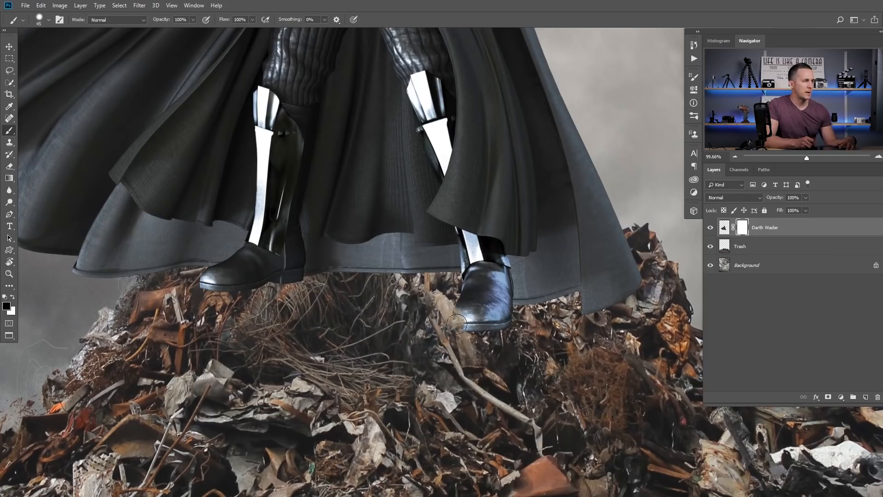
mouse_move(452, 332)
mouse_down()
mouse_move(508, 347)
mouse_move(536, 333)
mouse_move(523, 349)
mouse_move(529, 333)
mouse_move(463, 337)
mouse_up()
key(bracketleft)
key(bracketleft)
key(bracketleft)
key(x)
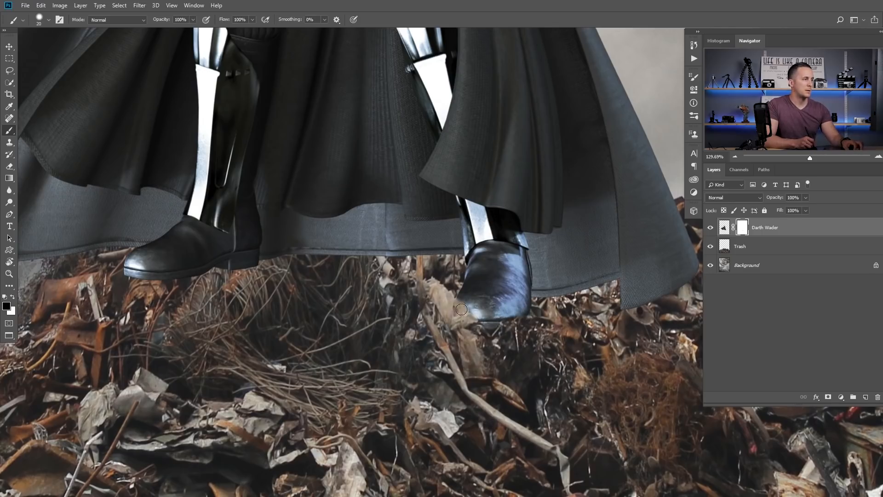
Step: Mask the toe of the left-hand boot with the 20 px brush so it sinks into the scrap
scroll(475, 307, down, 4)
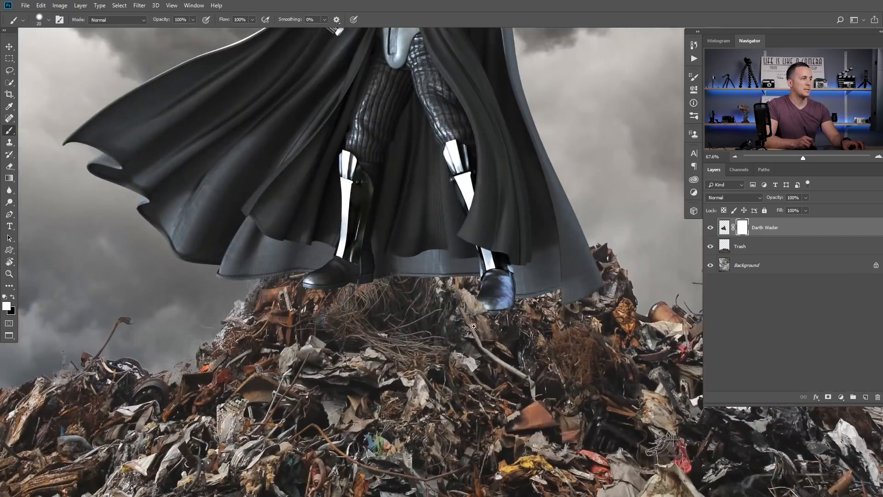
drag(408, 307, 502, 314)
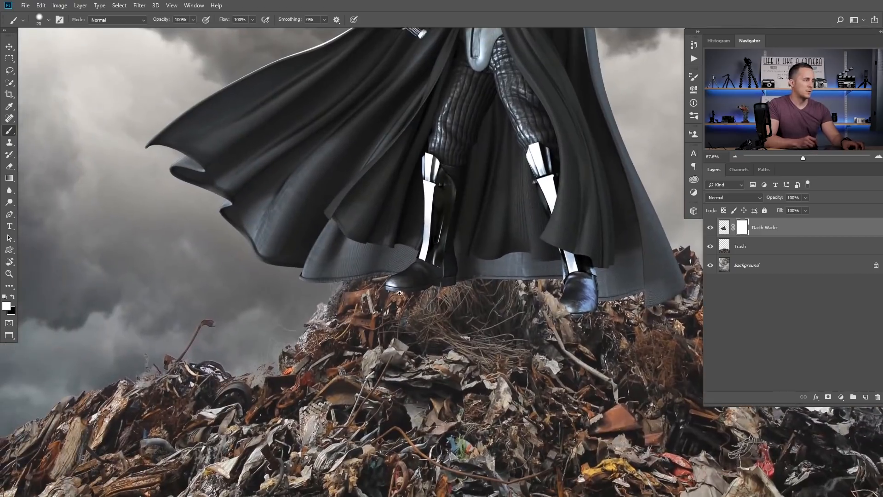
scroll(401, 315, up, 4)
scroll(402, 315, up, 2)
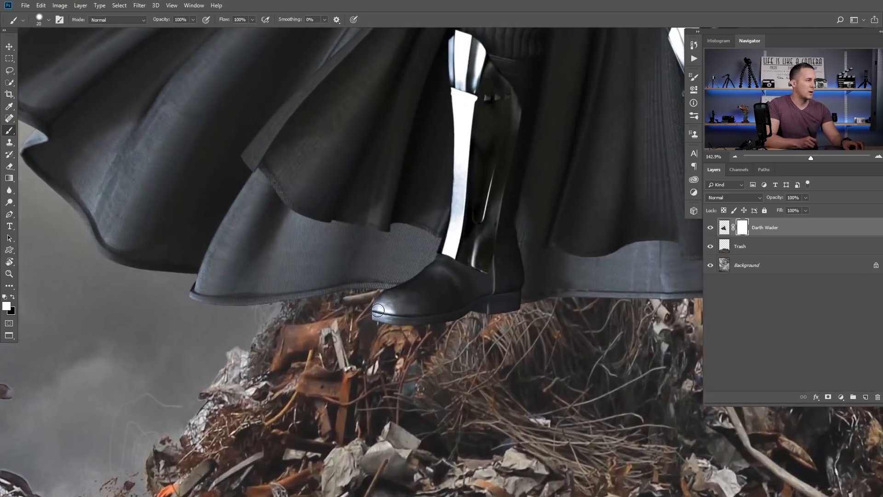
key(x)
drag(378, 305, 373, 315)
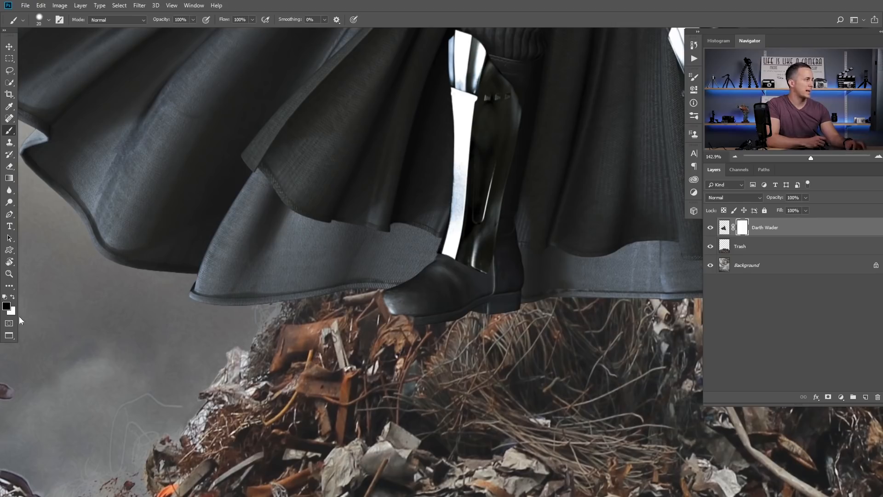
key(x)
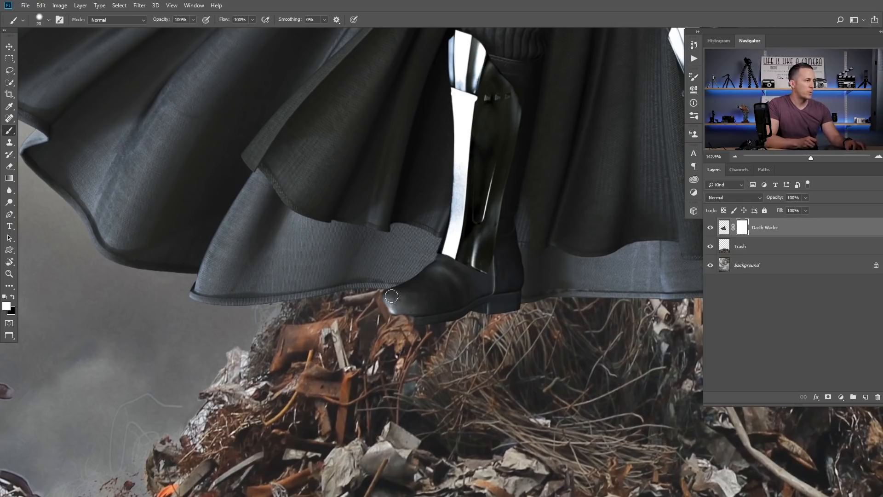
key(x)
drag(394, 313, 419, 323)
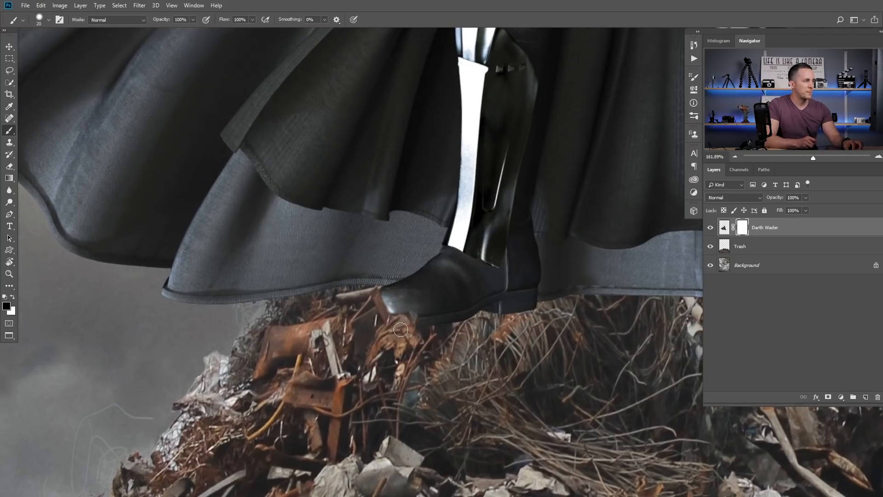
key(x)
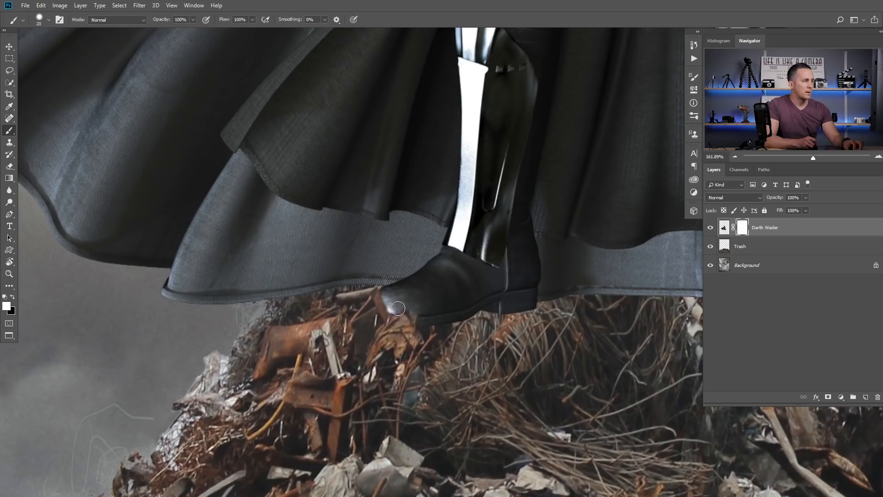
Step: Mask the heel and sole of the left-hand boot into the wires, and reduce the brush for restoring fine edge detail in white
key(x)
mouse_move(500, 308)
mouse_down()
mouse_move(535, 312)
mouse_move(515, 303)
mouse_move(538, 300)
mouse_move(515, 295)
mouse_move(478, 313)
mouse_move(487, 295)
mouse_move(463, 324)
mouse_up()
key(x)
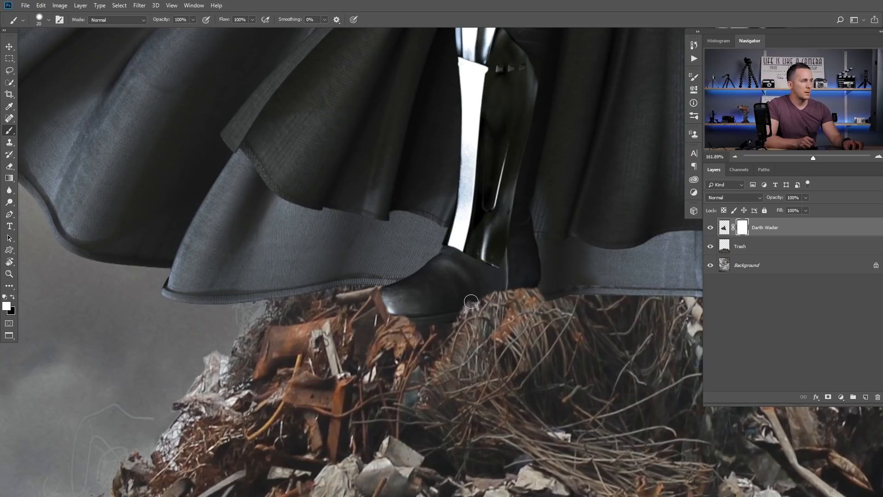
key(bracketleft)
key(bracketleft)
key(bracketleft)
key(bracketleft)
key(bracketleft)
key(bracketleft)
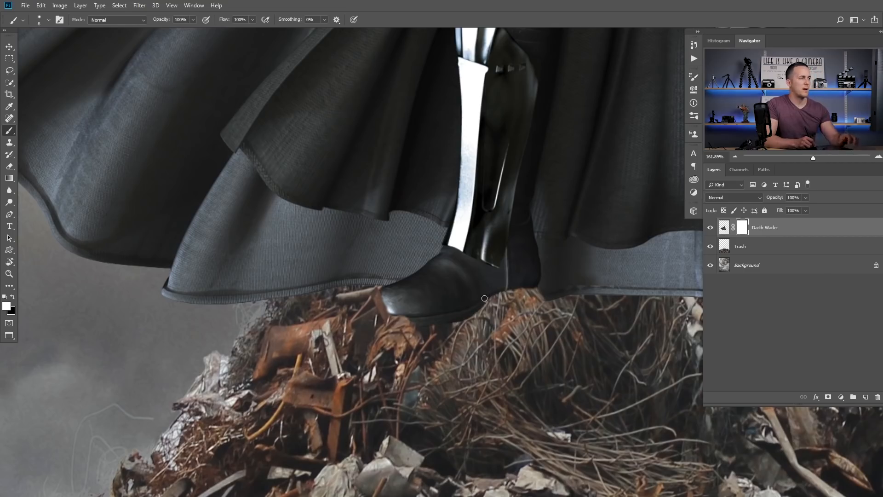
Step: Examine how both boots blend into the scrap heap at several zoom levels, and enlarge the brush to 50 px
scroll(492, 319, down, 6)
drag(492, 318, 442, 306)
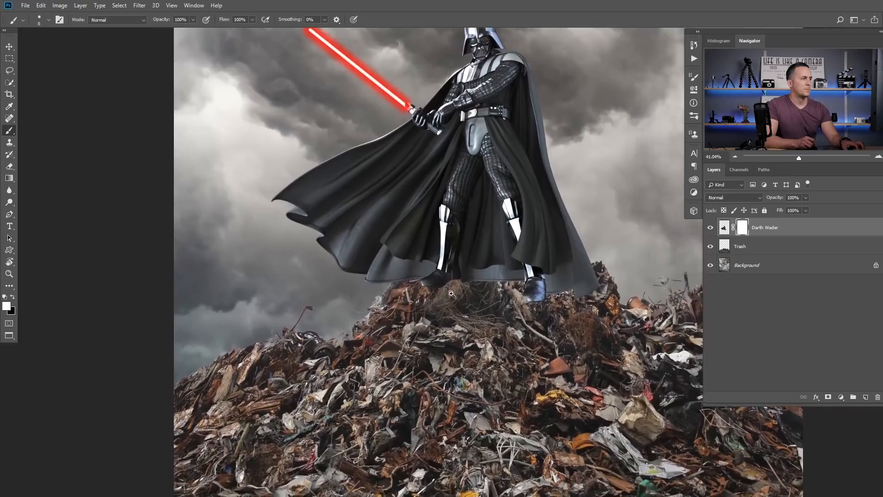
scroll(444, 303, up, 5)
key(bracketright)
key(bracketright)
key(bracketright)
key(bracketright)
key(bracketright)
key(bracketright)
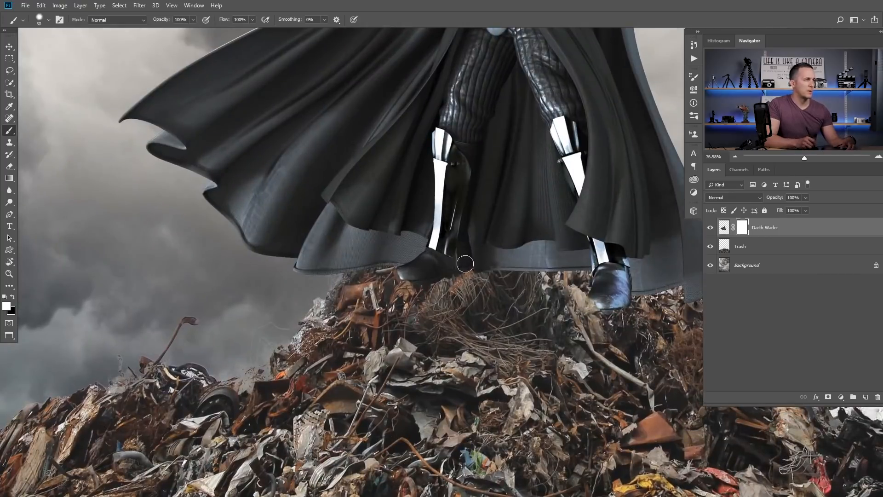
scroll(440, 295, down, 3)
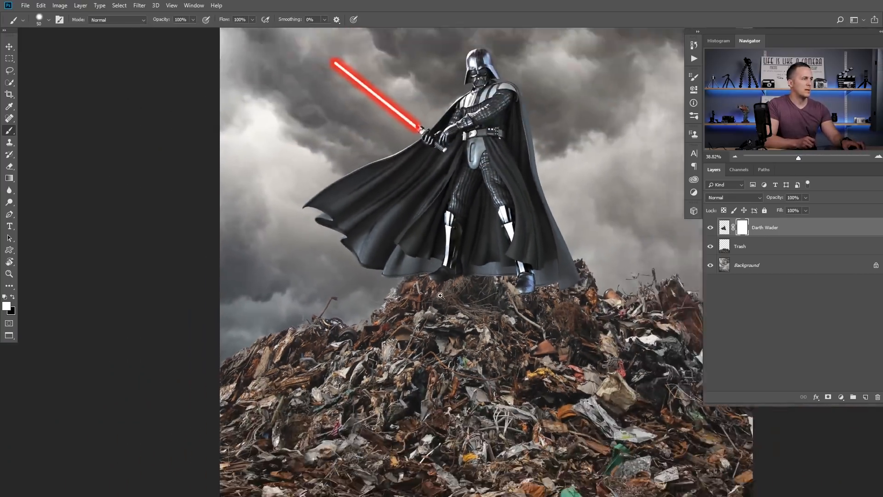
scroll(441, 295, down, 3)
scroll(424, 298, up, 4)
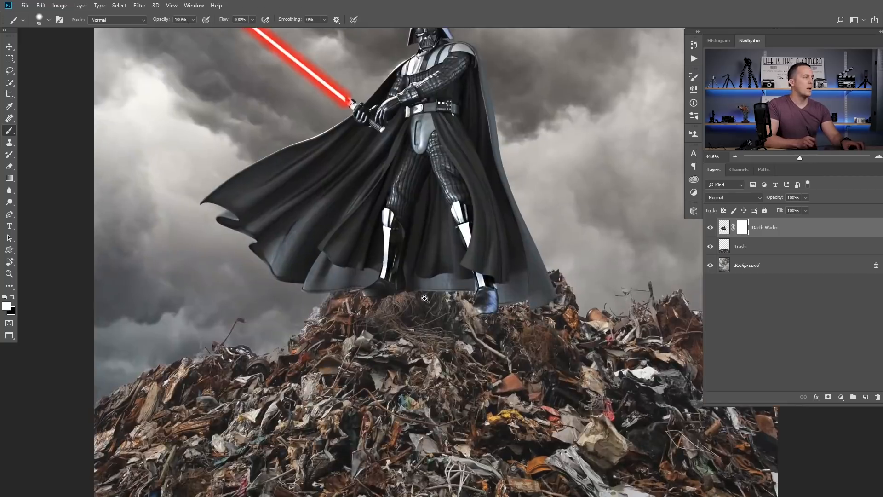
scroll(424, 298, up, 2)
scroll(324, 267, up, 1)
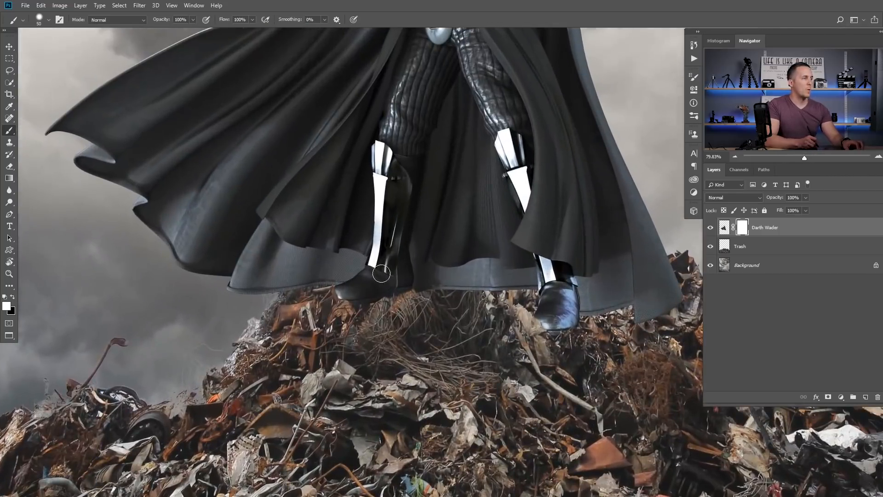
Step: Load the Trash layer's outline as a selection and mask the cape hem left of the left-hand boot with a black 60 px brush
ctrl+click(726, 248)
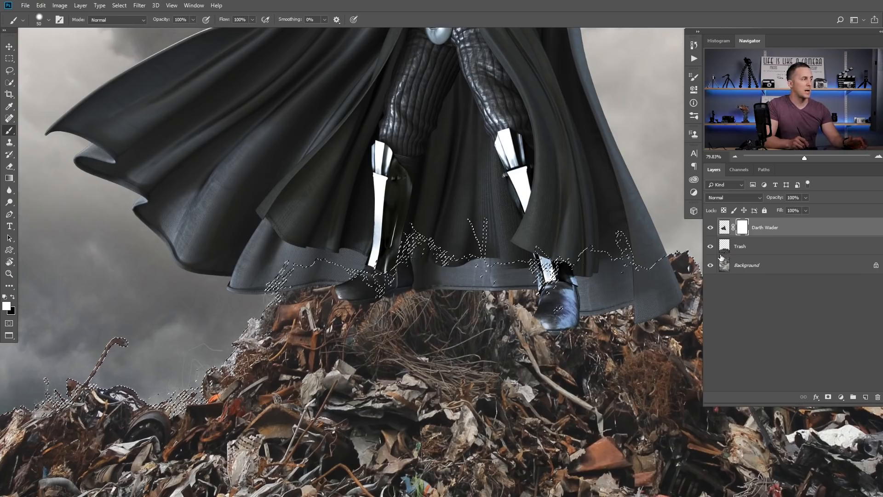
drag(506, 269, 482, 268)
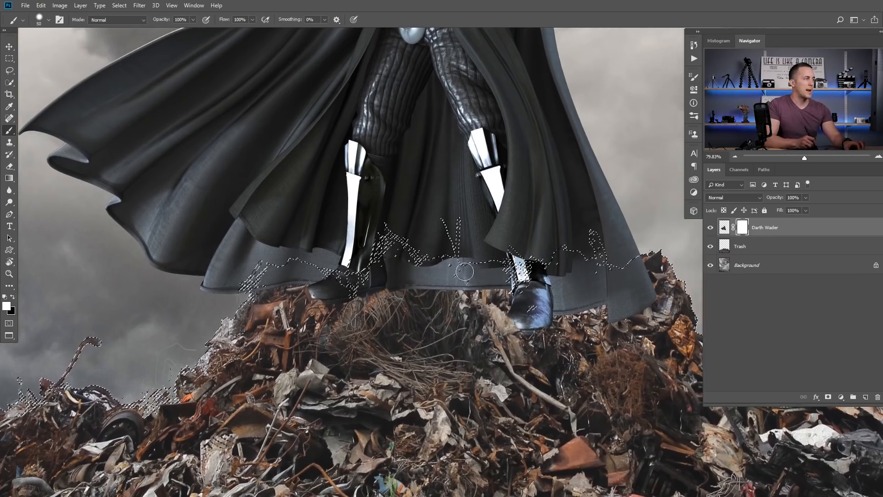
scroll(296, 293, up, 3)
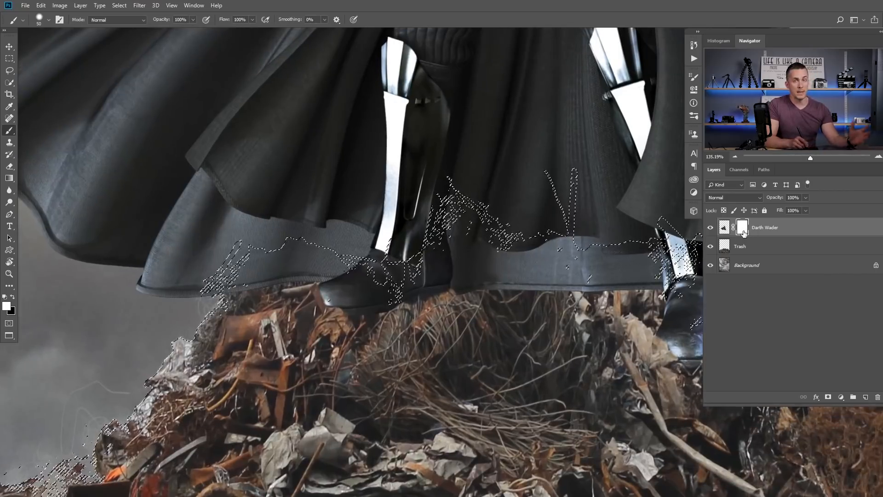
mouse_move(275, 289)
mouse_down()
mouse_move(343, 282)
mouse_move(331, 250)
mouse_up()
key(x)
key(])
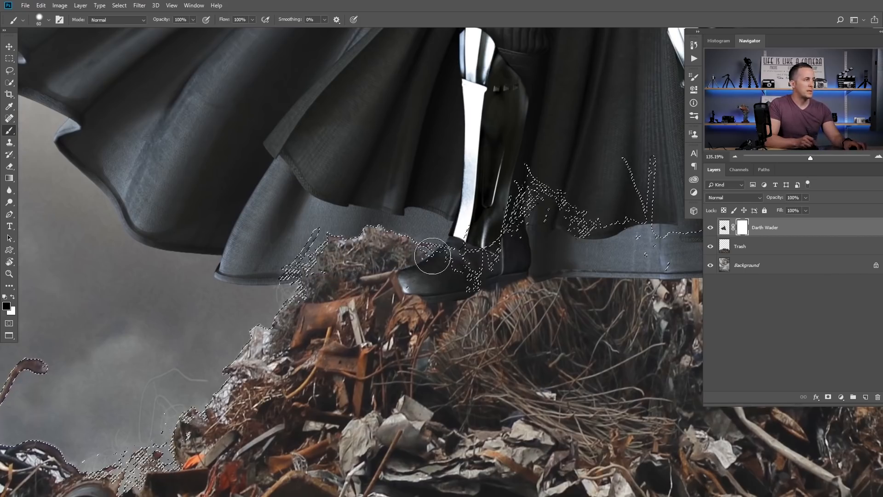
Step: Mask the cape hem between the two boots within the scrap selection using a 45 px brush, and touch up beside the right-hand shin
drag(573, 263, 486, 268)
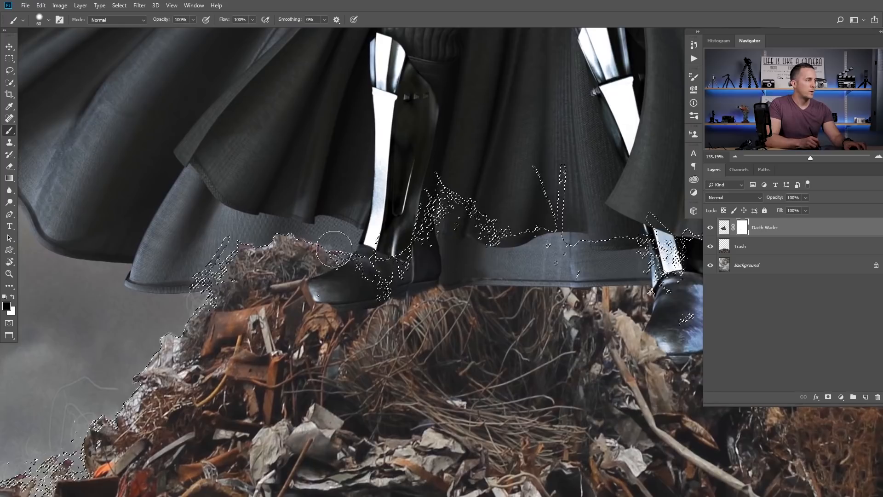
mouse_move(463, 270)
mouse_down()
mouse_move(459, 284)
mouse_move(462, 260)
mouse_move(450, 233)
mouse_up()
key([)
key([)
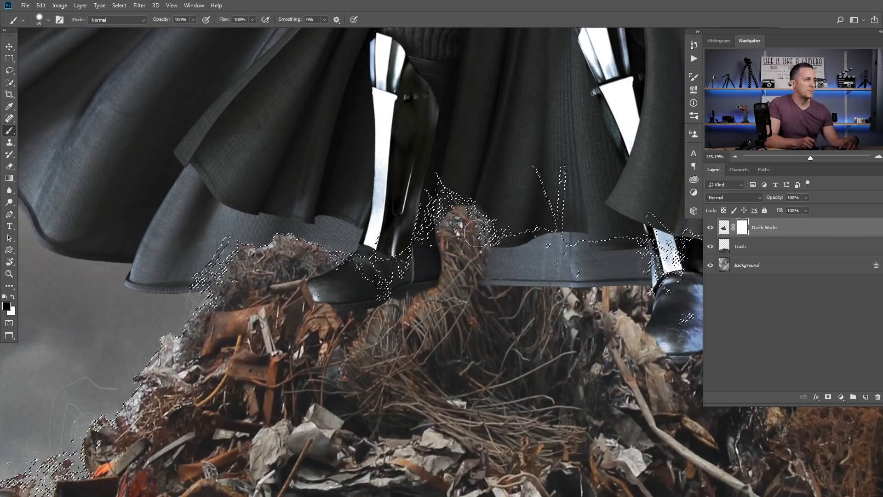
mouse_move(512, 256)
mouse_down()
mouse_move(547, 229)
mouse_move(549, 283)
mouse_move(562, 169)
mouse_up()
mouse_move(581, 255)
mouse_down()
mouse_move(442, 237)
mouse_move(441, 272)
mouse_up()
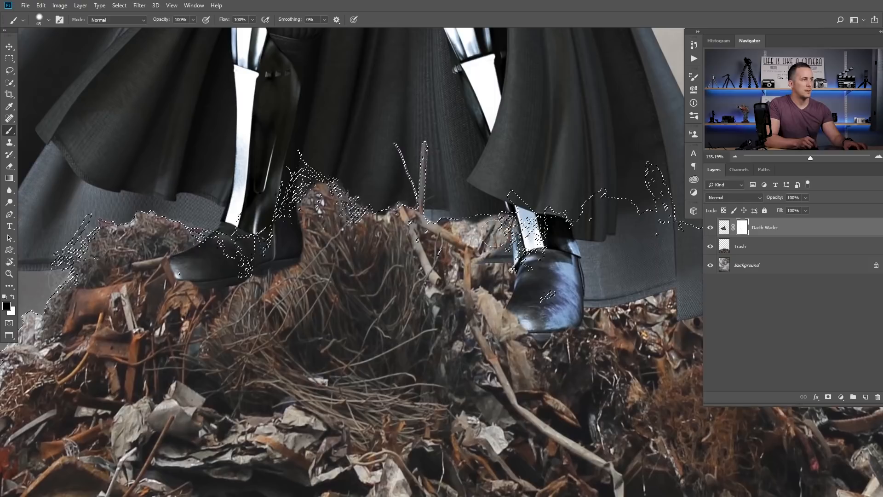
key(x)
drag(506, 246, 529, 225)
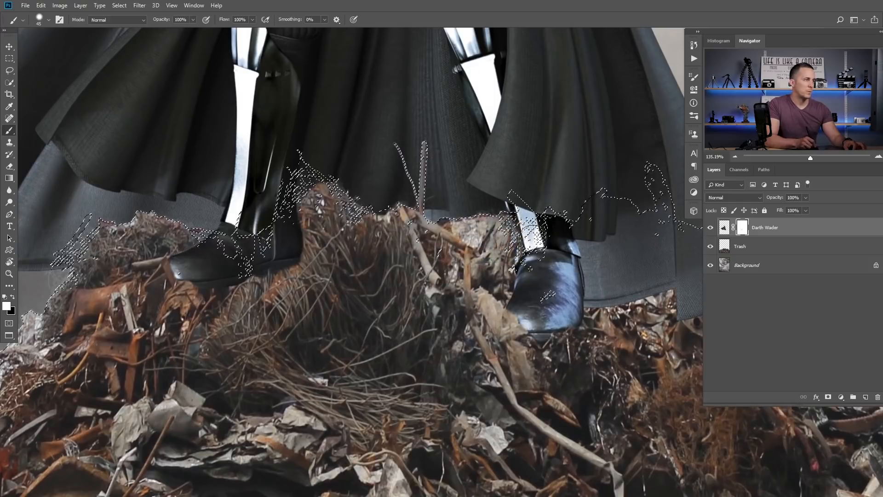
key(x)
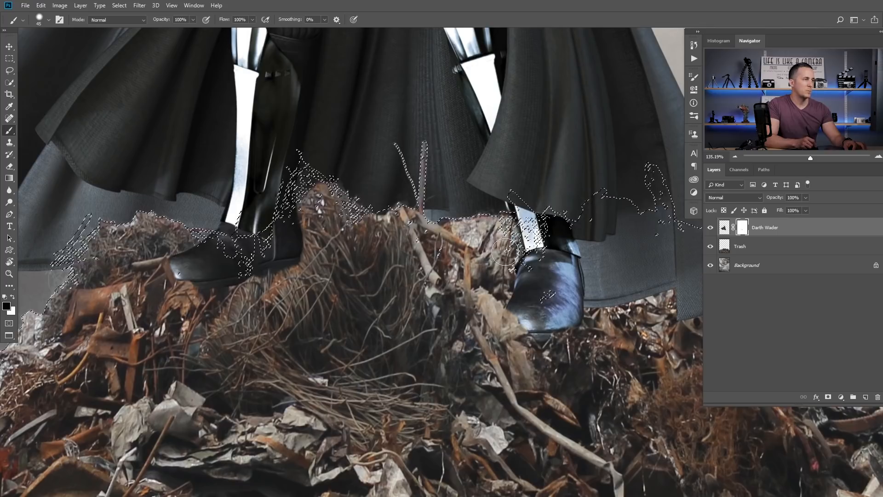
Step: Mask the cape hem right of the right-hand boot within the scrap selection using the black 45 px brush, and deselect
mouse_move(635, 258)
mouse_down()
mouse_move(421, 246)
mouse_move(395, 299)
mouse_up()
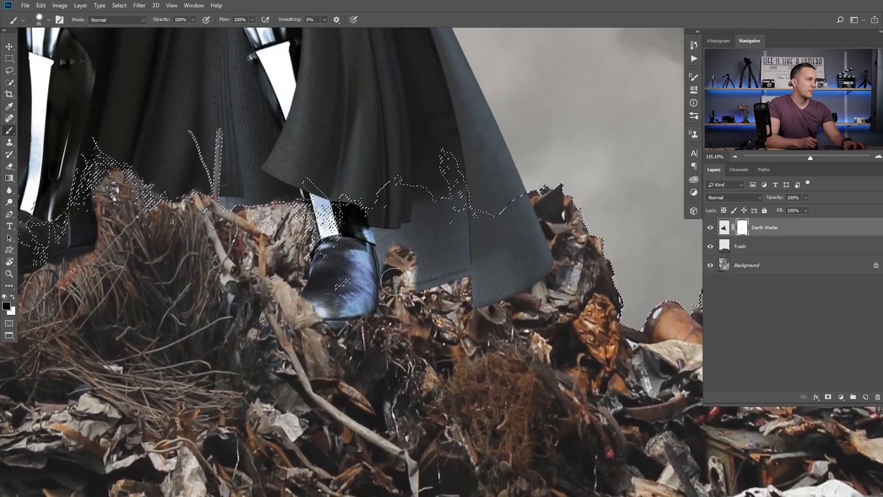
mouse_move(394, 268)
mouse_down()
mouse_move(384, 220)
mouse_move(395, 190)
mouse_move(429, 286)
mouse_move(449, 256)
mouse_move(454, 201)
mouse_move(465, 258)
mouse_move(493, 216)
mouse_move(528, 244)
mouse_move(551, 244)
mouse_move(534, 257)
mouse_up()
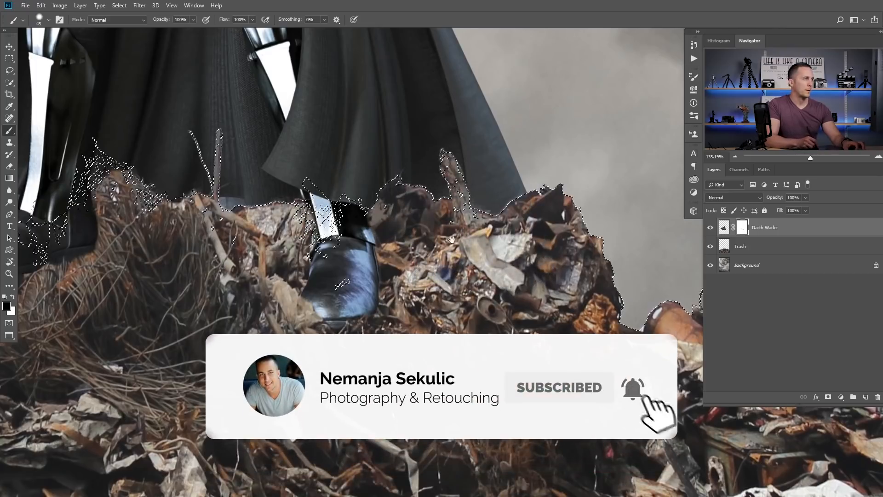
click(443, 252)
drag(443, 252, 400, 257)
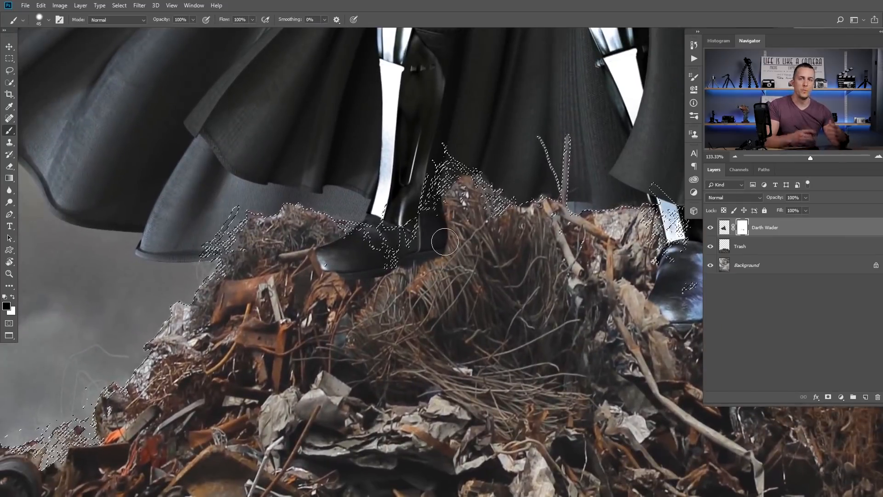
key(ctrl+shift+i)
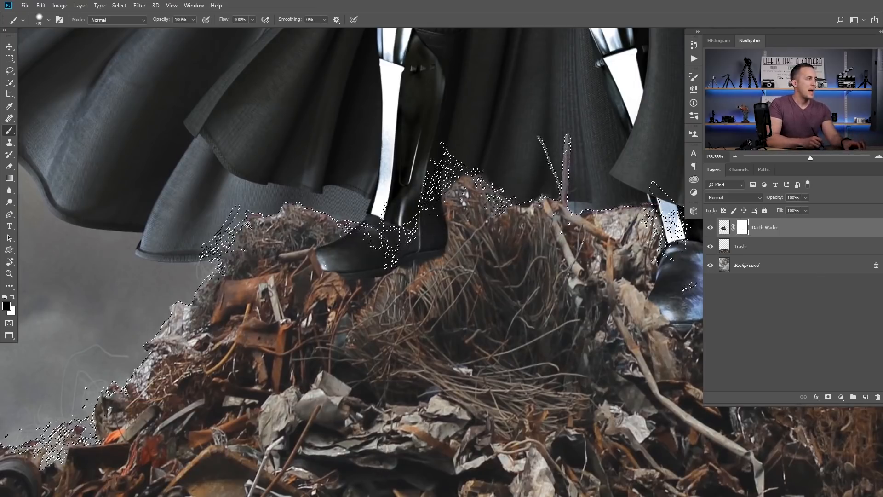
scroll(247, 224, up, 2)
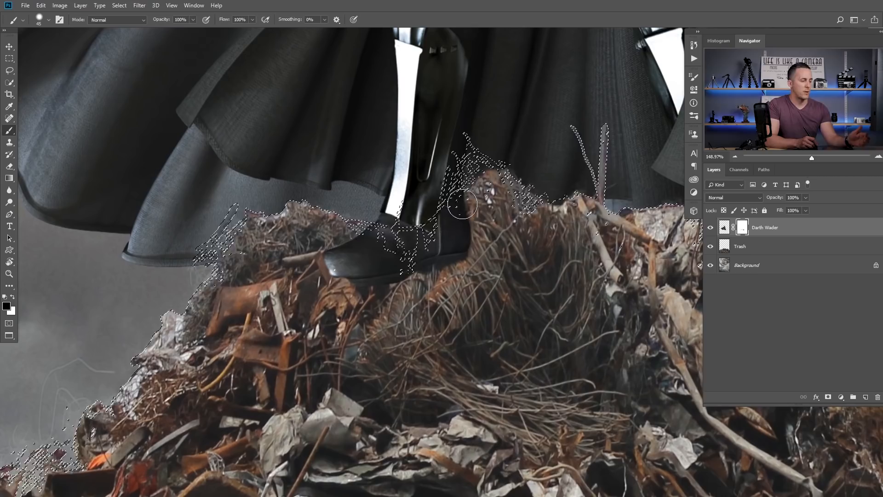
key(ctrl+d)
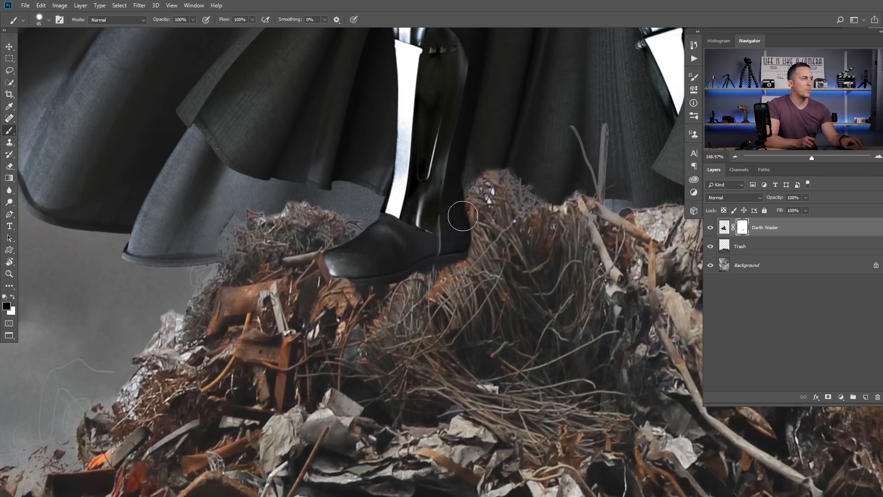
scroll(266, 225, up, 2)
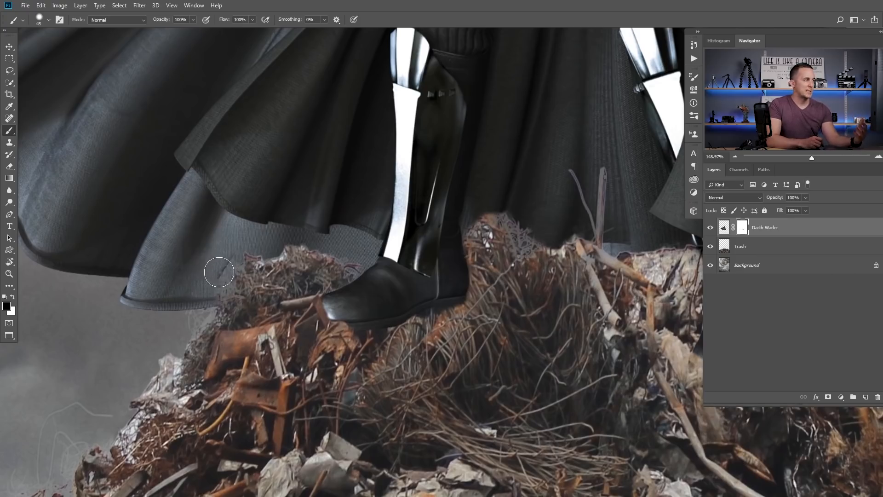
Step: Switch the brush to white and softly restore the cape edge along the scrap left of the left-hand boot
mouse_move(200, 292)
mouse_down()
mouse_move(223, 230)
mouse_move(295, 207)
mouse_move(329, 212)
mouse_move(330, 248)
mouse_up()
key(ctrl+z)
key(x)
mouse_move(210, 279)
mouse_down()
mouse_move(236, 255)
mouse_move(279, 239)
mouse_move(301, 235)
mouse_move(349, 256)
mouse_up()
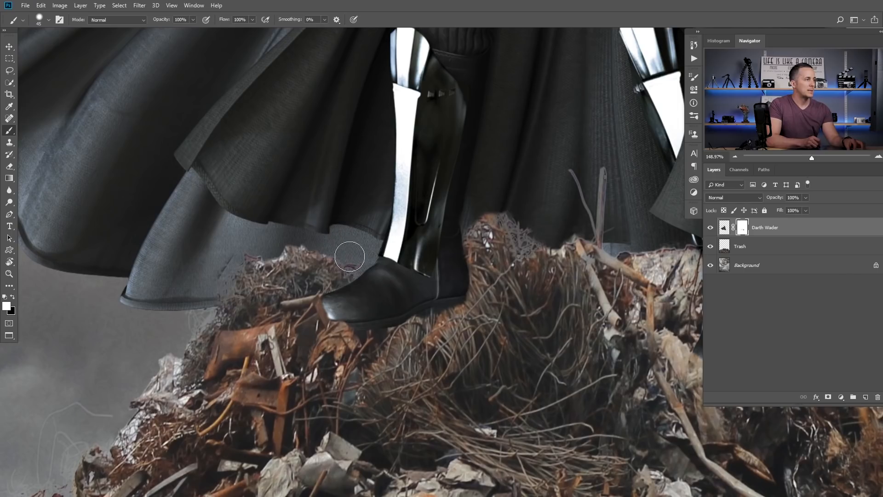
Step: Partly restore the cape over the scrap right of the right-hand boot with white on the layer mask
drag(537, 216, 322, 194)
mouse_move(582, 215)
mouse_down()
mouse_move(344, 216)
mouse_move(444, 237)
mouse_move(472, 231)
mouse_up()
drag(377, 204, 466, 202)
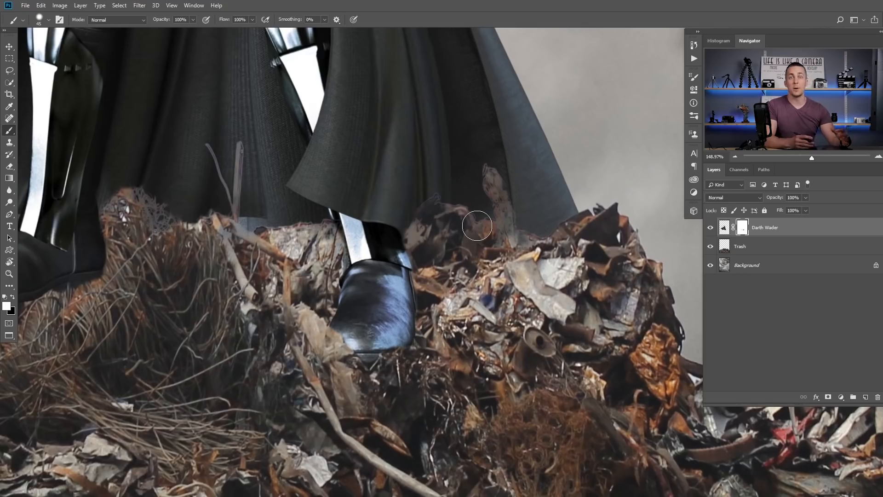
Step: Set the brush to 20% opacity, 0% hardness and 70 px, and soften the cape hem between the boots in white
drag(238, 225, 418, 216)
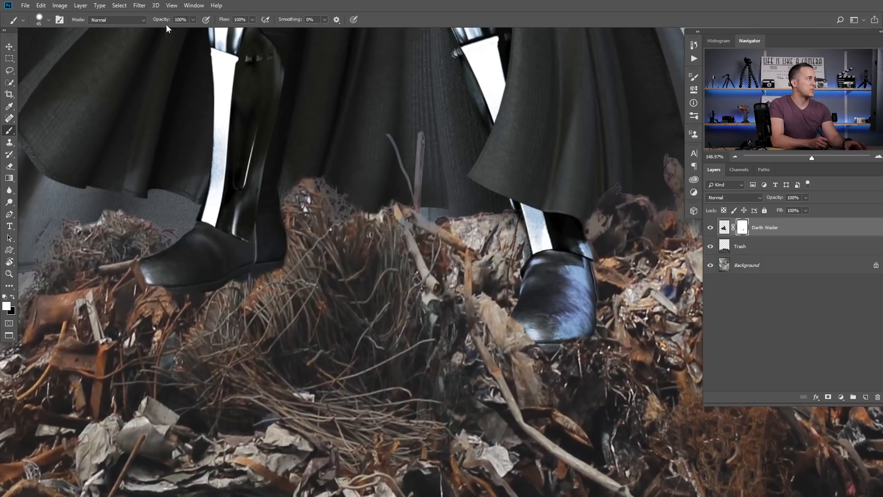
right_click(415, 183)
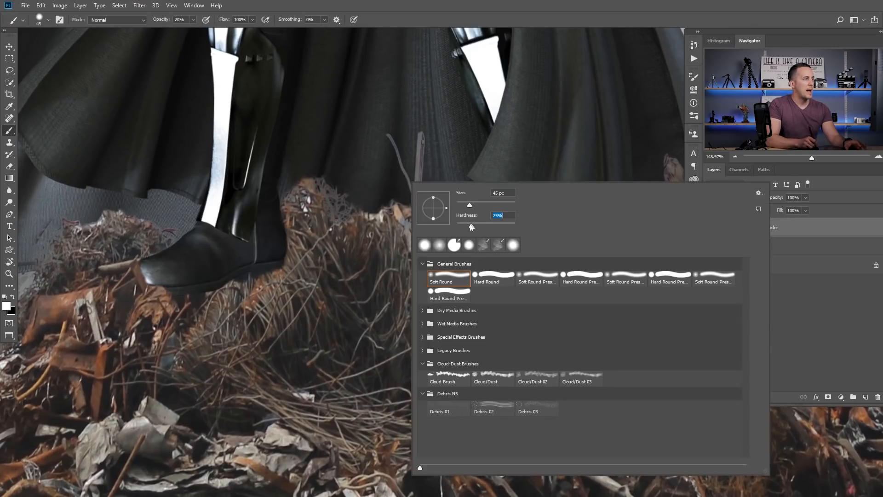
click(371, 167)
key(bracketright)
mouse_move(315, 171)
mouse_down()
mouse_move(347, 195)
mouse_move(322, 159)
mouse_move(293, 186)
mouse_up()
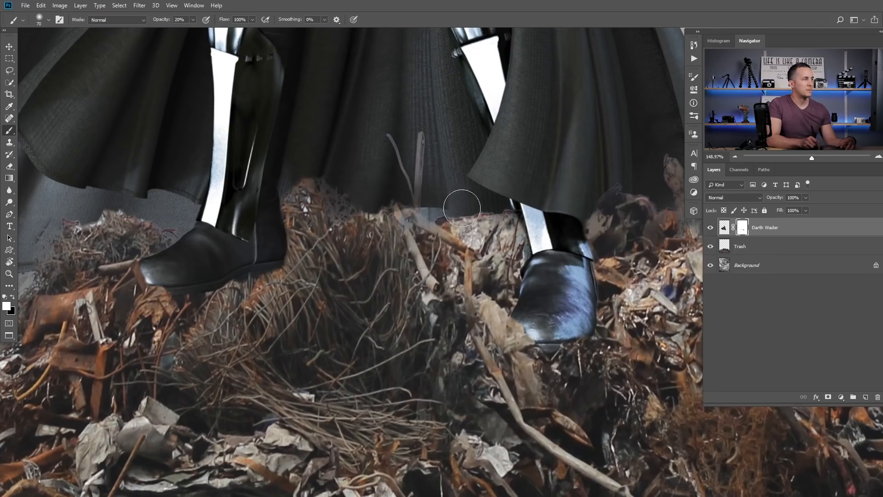
Step: Reduce the brush to 50 px and soften the cape-to-scrap transition on the outer sides of both boots
key(bracketleft)
key(bracketleft)
drag(280, 200, 510, 165)
mouse_move(332, 176)
mouse_down()
mouse_move(309, 190)
mouse_move(328, 175)
mouse_move(292, 187)
mouse_up()
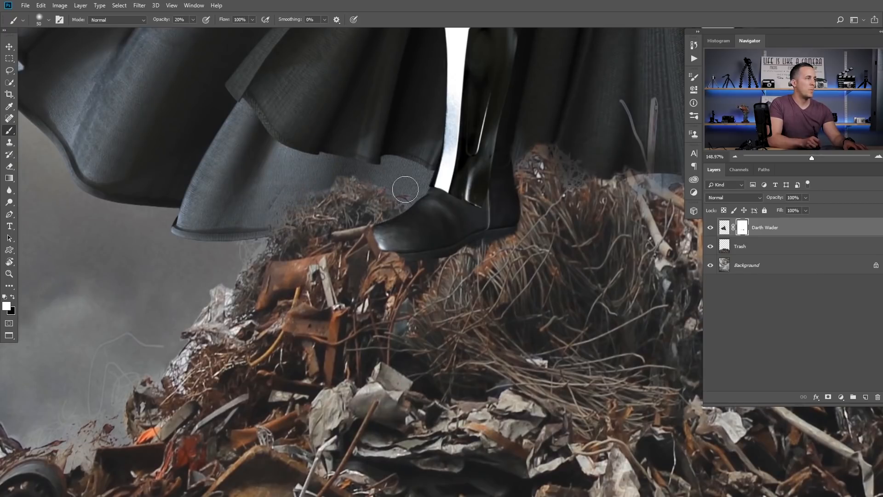
drag(498, 197, 315, 190)
drag(470, 206, 394, 202)
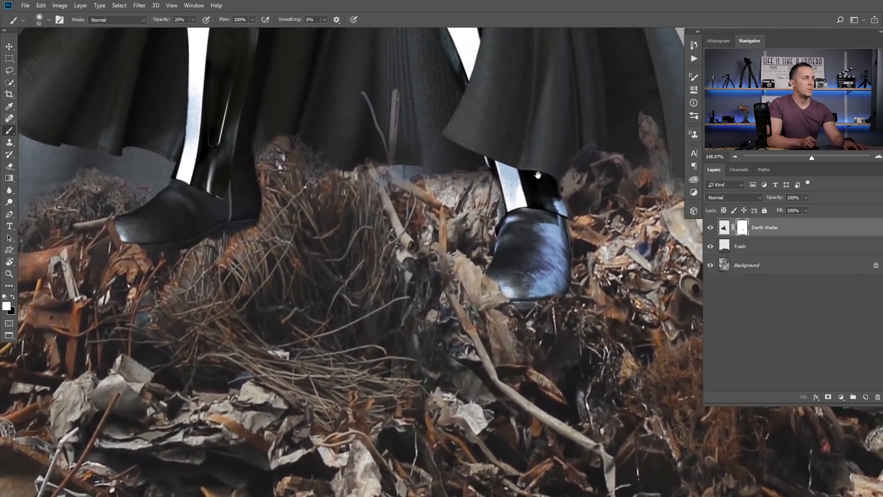
drag(538, 175, 195, 186)
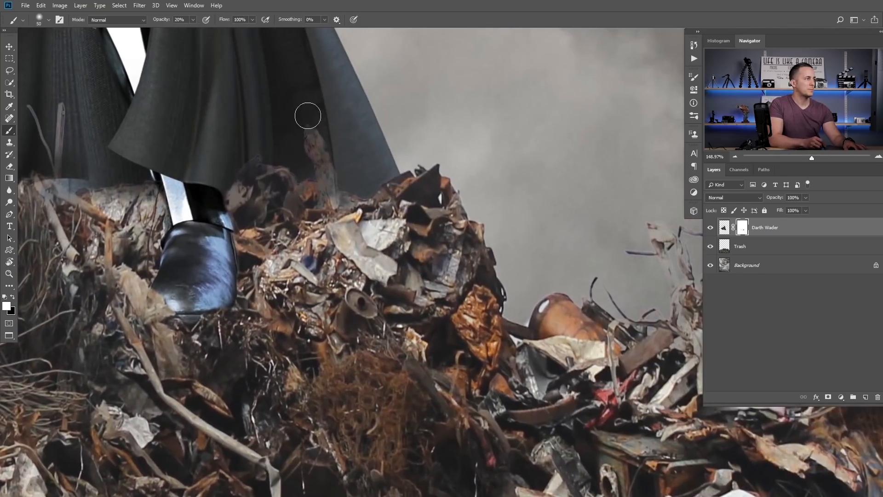
mouse_move(427, 231)
mouse_down()
mouse_move(384, 234)
mouse_move(478, 274)
mouse_up()
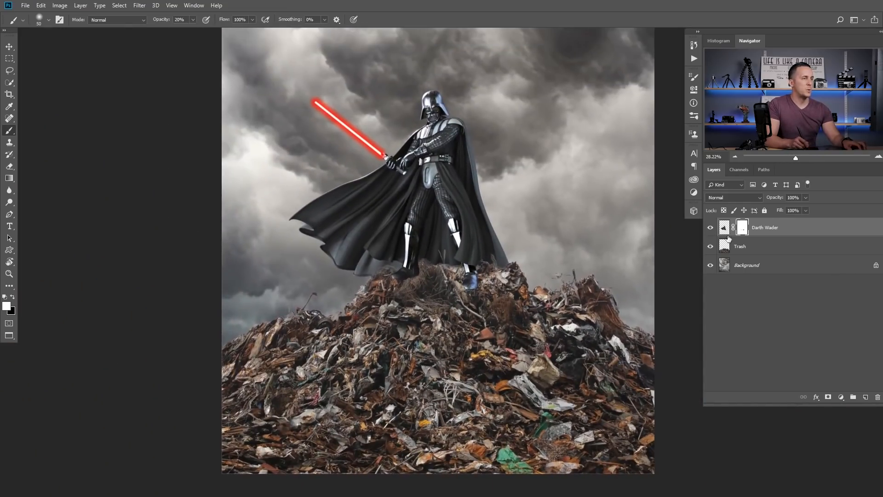
Step: Compare the figure with the Darth Wader layer mask disabled and enabled
shift+click(743, 228)
shift+click(742, 229)
drag(469, 292, 439, 265)
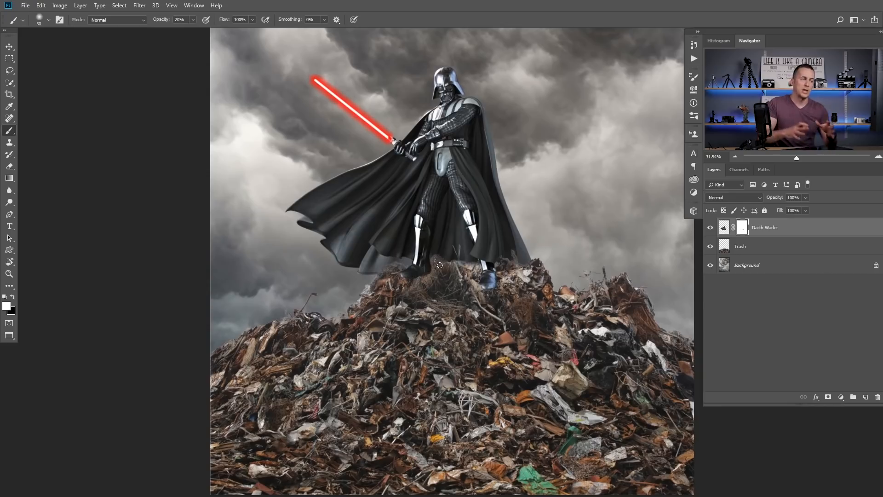
Step: Add a Curves adjustment clipped to the Trash layer, and lower its highlight endpoint and midtones to darken the scrap
click(759, 250)
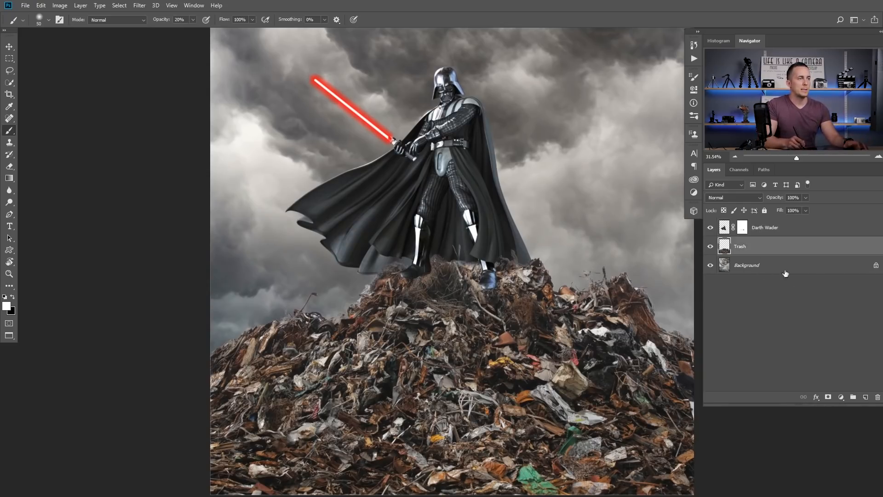
click(840, 397)
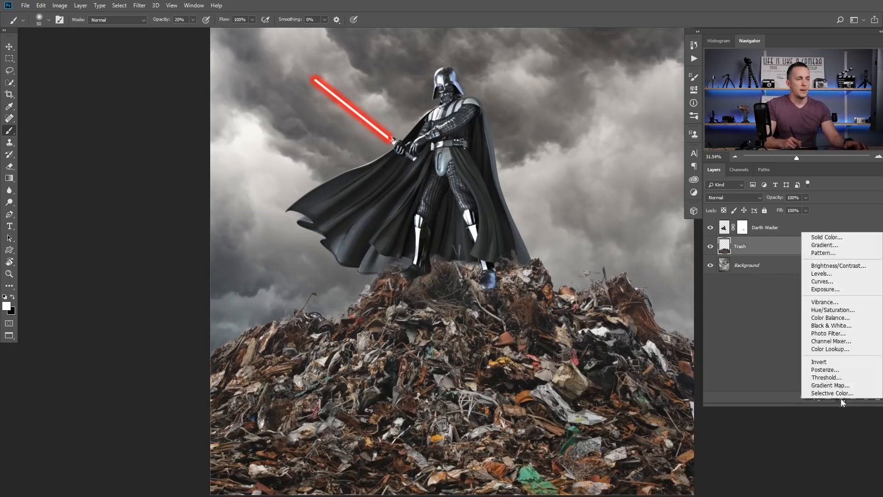
click(834, 283)
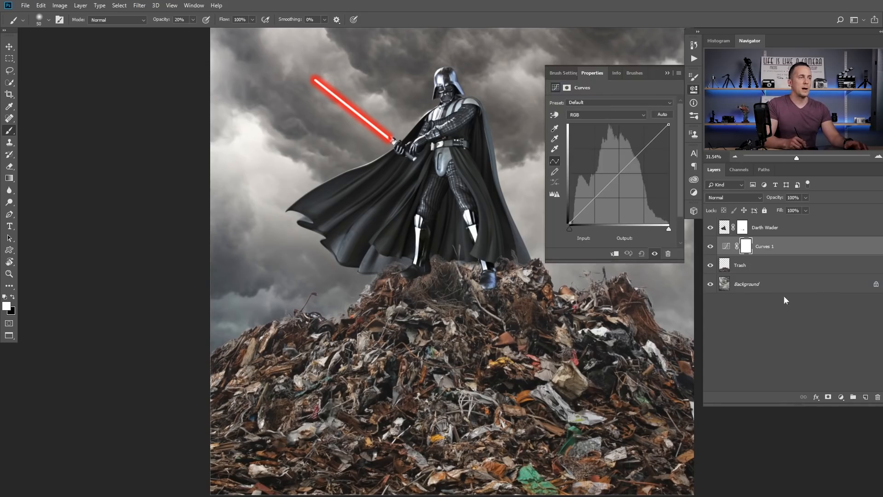
click(616, 254)
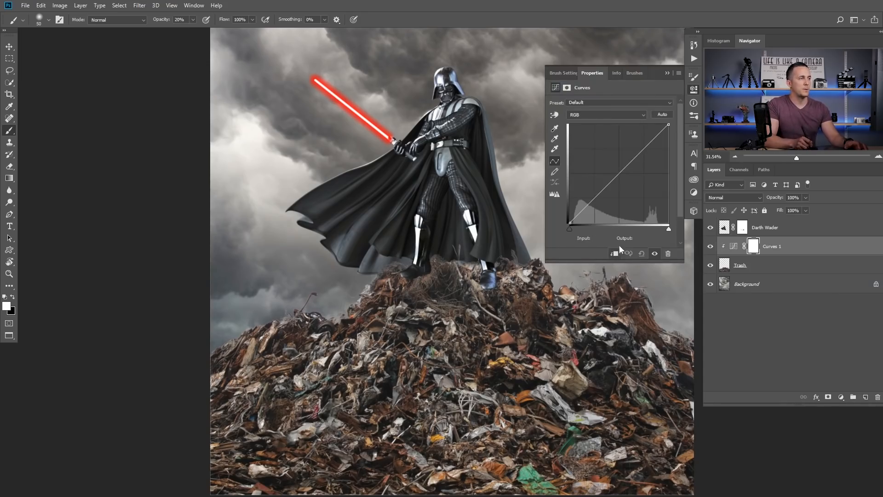
drag(669, 127, 669, 154)
drag(621, 187, 627, 200)
Step: Paint black on the Curves 1 mask with a soft 1000 px brush at 20% opacity to lighten the heap's upper part
click(755, 249)
drag(527, 308, 438, 265)
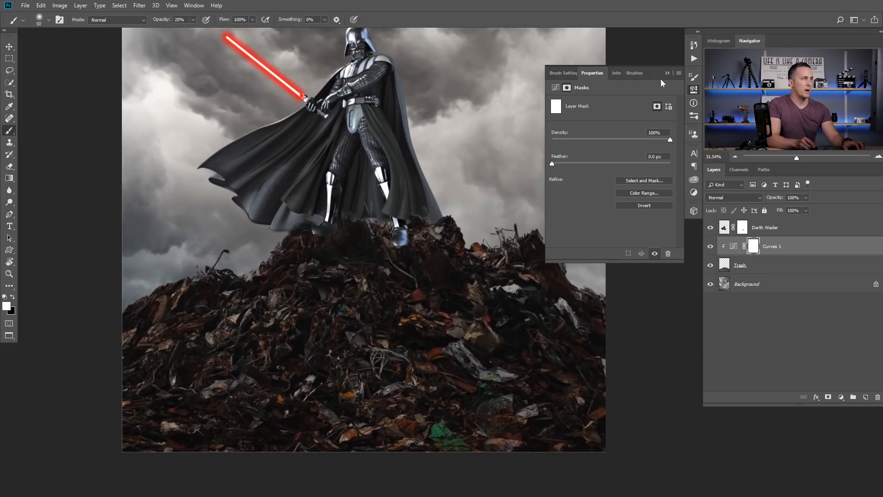
click(667, 72)
right_click(457, 227)
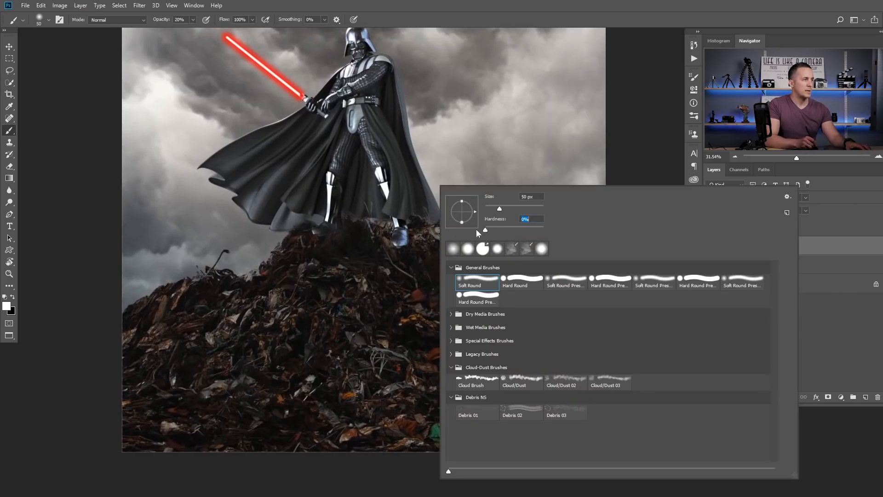
key(Return)
key(bracketright)
key(bracketright)
key(bracketright)
key(bracketright)
key(bracketright)
key(bracketright)
key(bracketright)
key(bracketright)
key(bracketright)
key(bracketright)
key(bracketright)
key(bracketright)
key(bracketright)
key(bracketright)
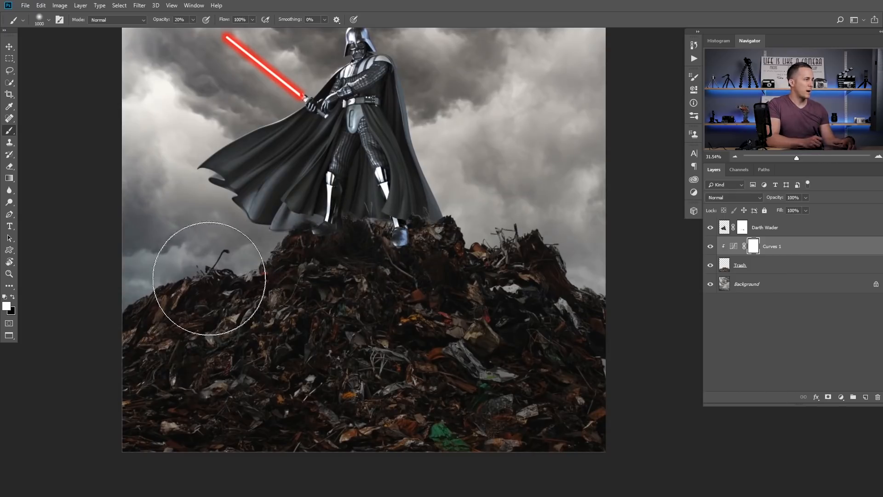
key(x)
mouse_move(164, 274)
mouse_down()
mouse_move(186, 303)
mouse_move(260, 283)
mouse_move(338, 297)
mouse_move(348, 277)
mouse_move(406, 297)
mouse_move(513, 286)
mouse_move(566, 250)
mouse_move(554, 275)
mouse_move(559, 290)
mouse_move(585, 305)
mouse_move(543, 240)
mouse_move(326, 236)
mouse_move(252, 250)
mouse_move(614, 308)
mouse_move(586, 293)
mouse_move(347, 331)
mouse_move(131, 304)
mouse_up()
mouse_move(402, 260)
mouse_down()
mouse_move(377, 269)
mouse_move(386, 282)
mouse_move(369, 249)
mouse_move(391, 249)
mouse_up()
click(382, 269)
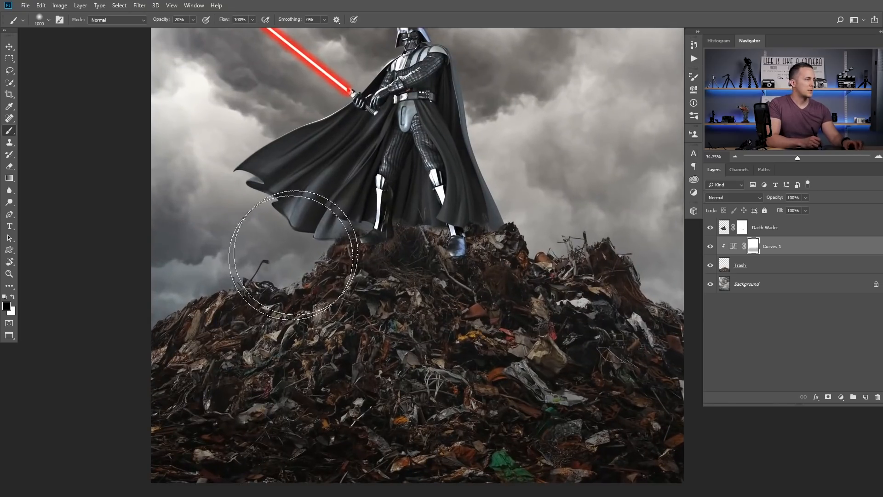
Step: Reduce the brush to 500 px and lighten the crest of the heap on the Curves 1 mask
key(bracketleft)
key(bracketleft)
key(bracketleft)
key(bracketleft)
key(bracketleft)
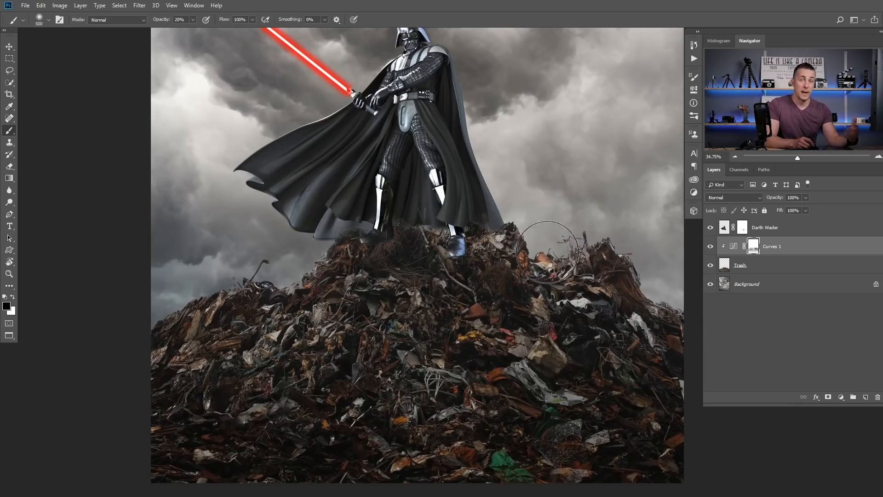
drag(523, 232, 562, 245)
Step: Reduce the brush to about 30 px and lighten the fine scrap edges along the heap's skyline
key(bracketleft)
key(bracketleft)
key(bracketleft)
key(bracketleft)
key(bracketleft)
key(bracketleft)
key(bracketleft)
key(bracketleft)
key(bracketleft)
key(bracketleft)
key(bracketleft)
key(bracketleft)
key(bracketleft)
key(bracketleft)
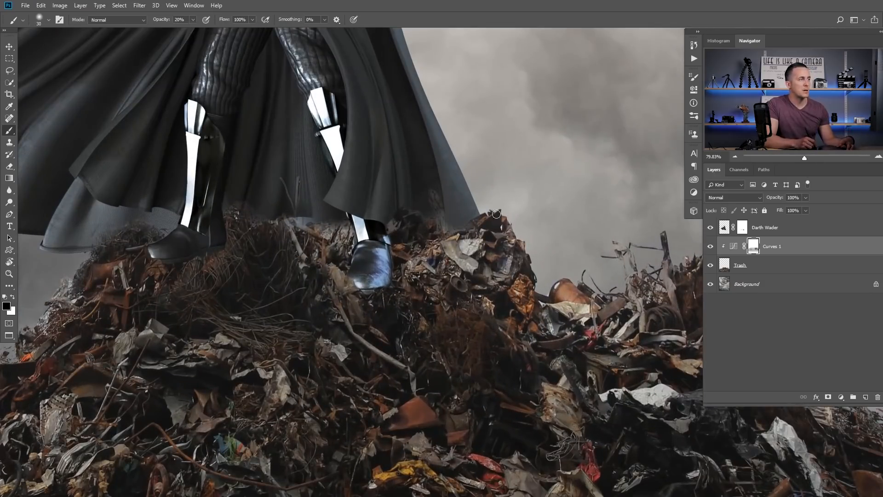
drag(604, 287, 403, 255)
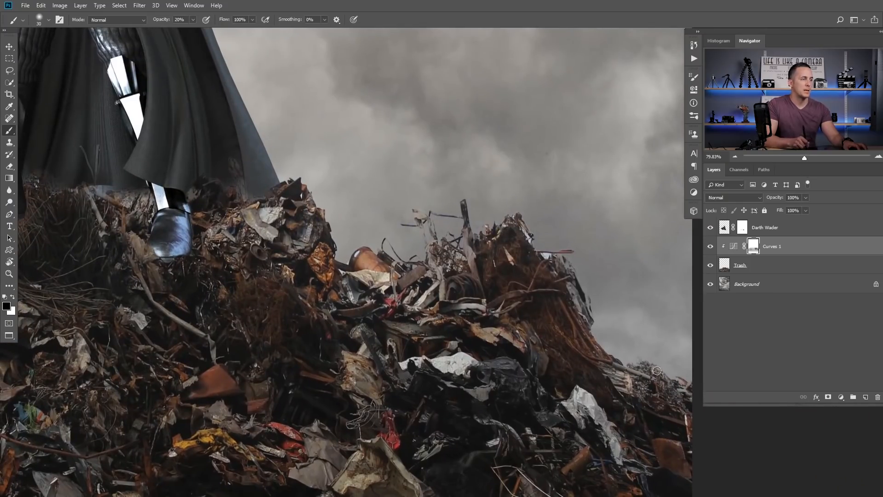
drag(627, 353, 587, 352)
mouse_move(354, 291)
mouse_down()
mouse_move(507, 249)
mouse_move(364, 304)
mouse_up()
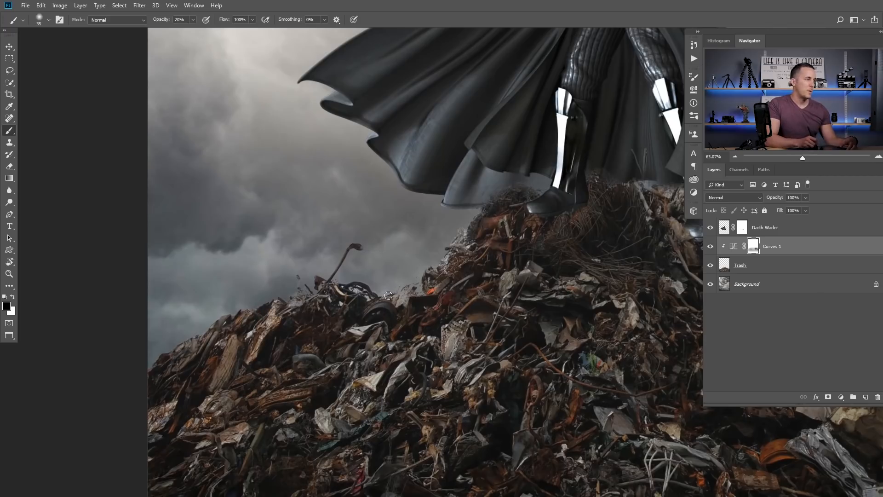
Step: Switch to white, enlarge the brush to 200 px and darken the scrap around and between the boots
drag(482, 232, 408, 261)
key(x)
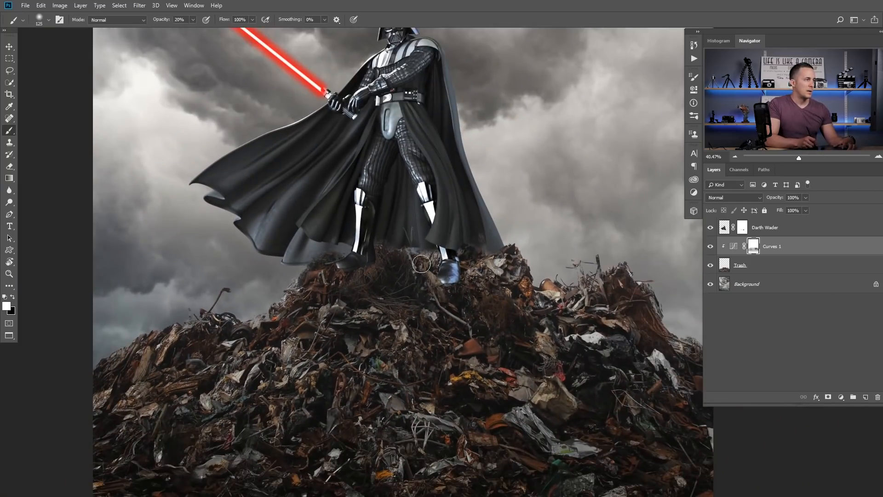
key(bracketright)
key(bracketright)
key(bracketright)
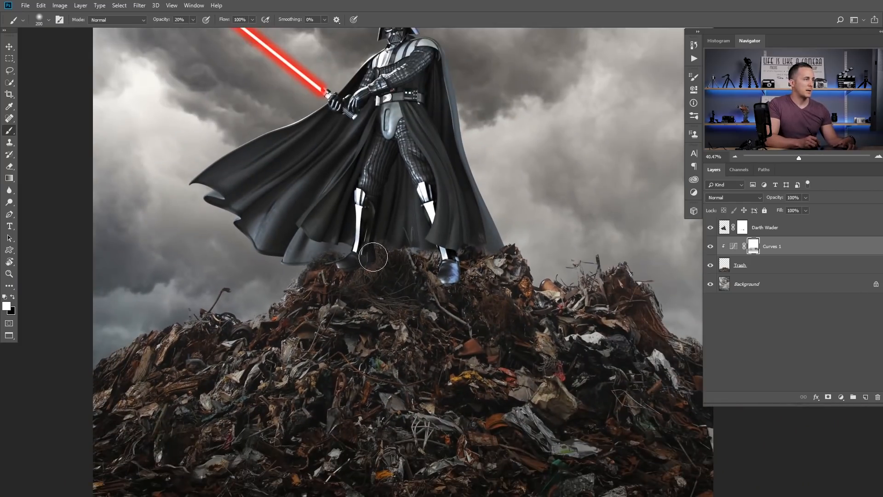
drag(415, 270, 388, 288)
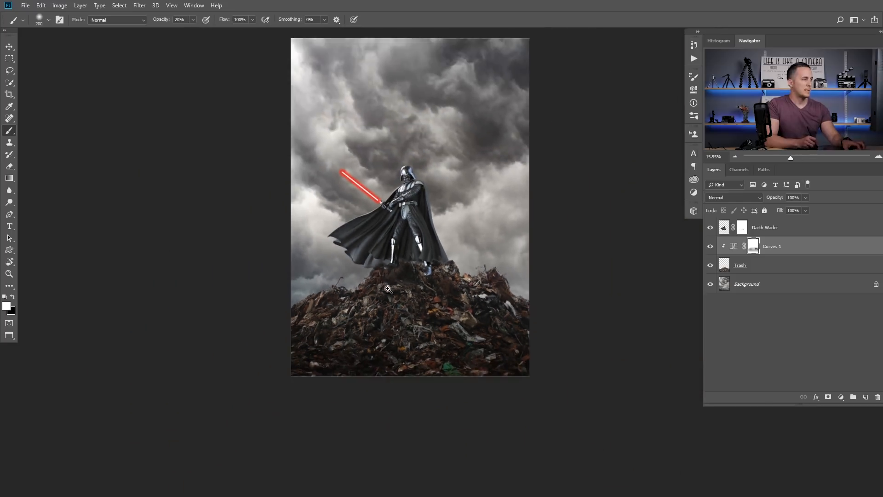
Step: Switch to black with a 700 px brush at 10% opacity and subtly lighten the outer slopes of the heap
key(x)
key(bracketright)
key(bracketright)
key(bracketright)
key(bracketright)
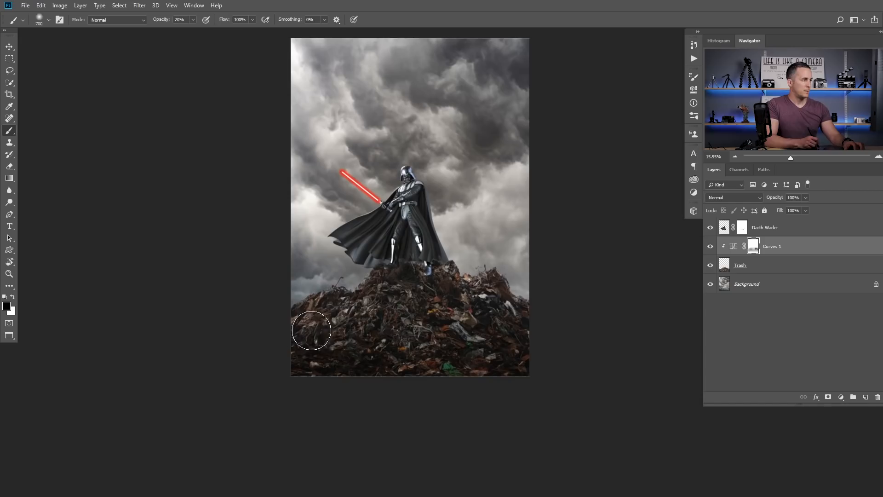
key(1)
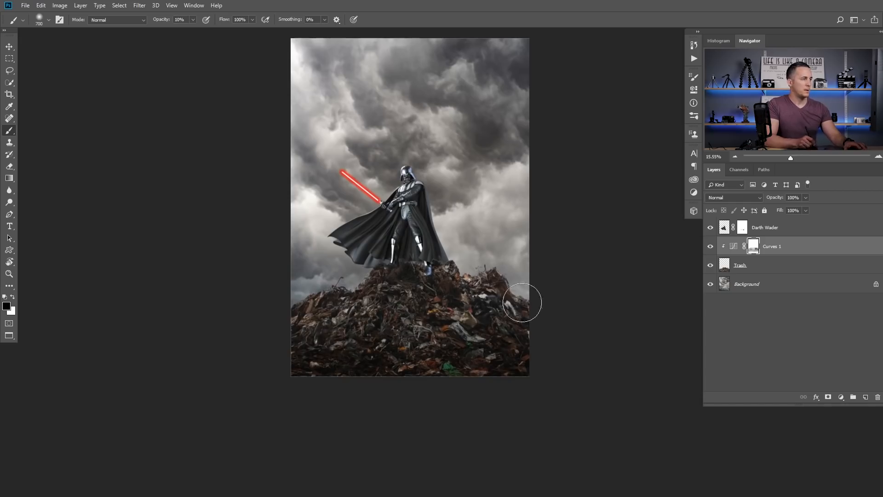
Step: Add a Hue/Saturation adjustment above Curves 1, clip it to the Trash layer and lower its saturation to -69
click(841, 397)
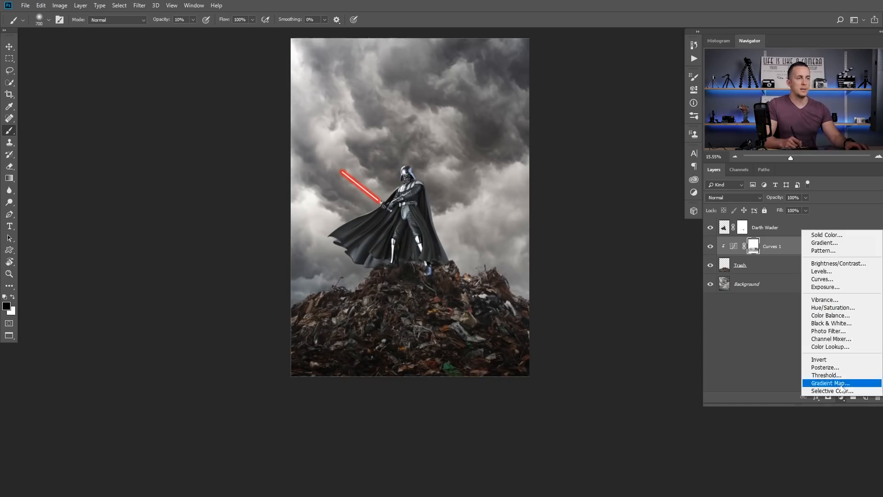
click(835, 310)
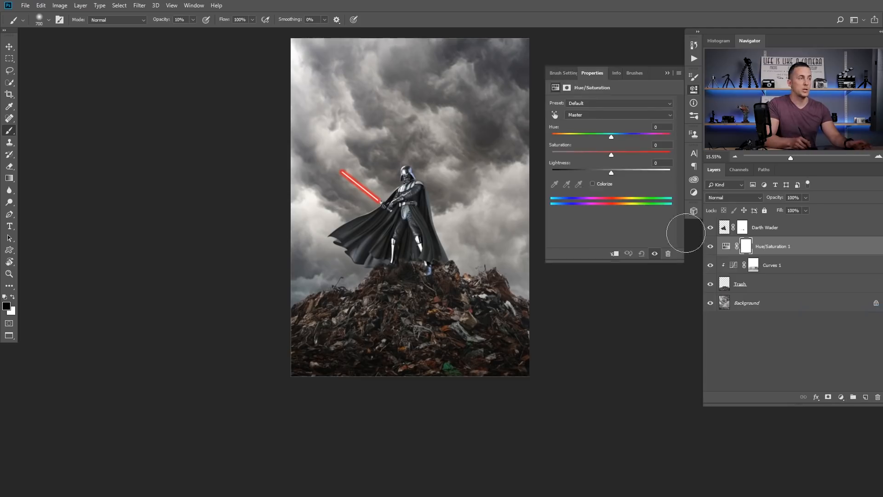
click(614, 254)
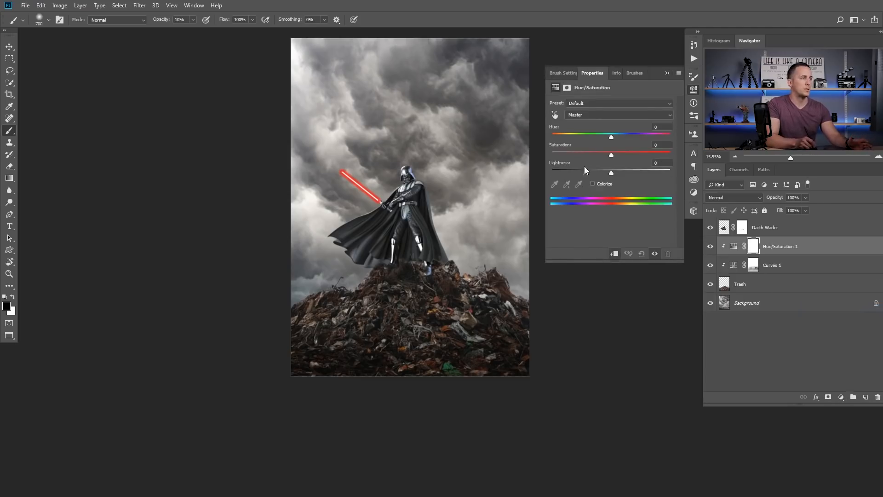
drag(611, 155, 581, 159)
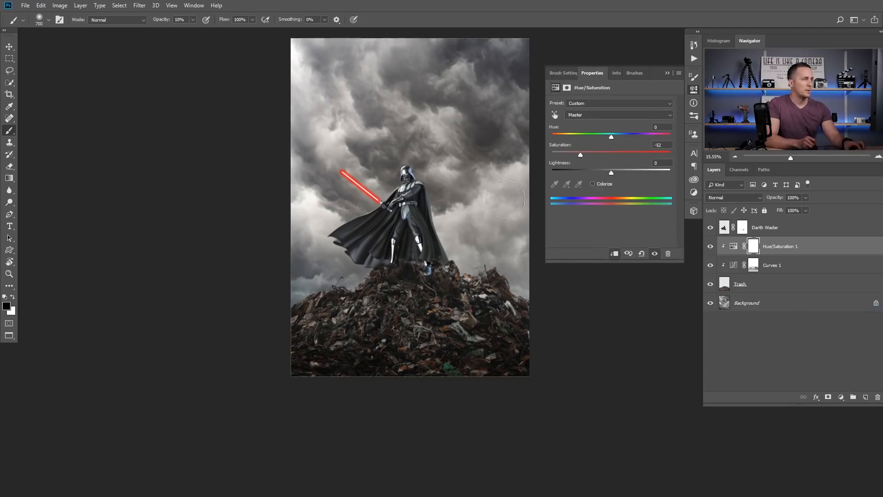
scroll(394, 293, up, 3)
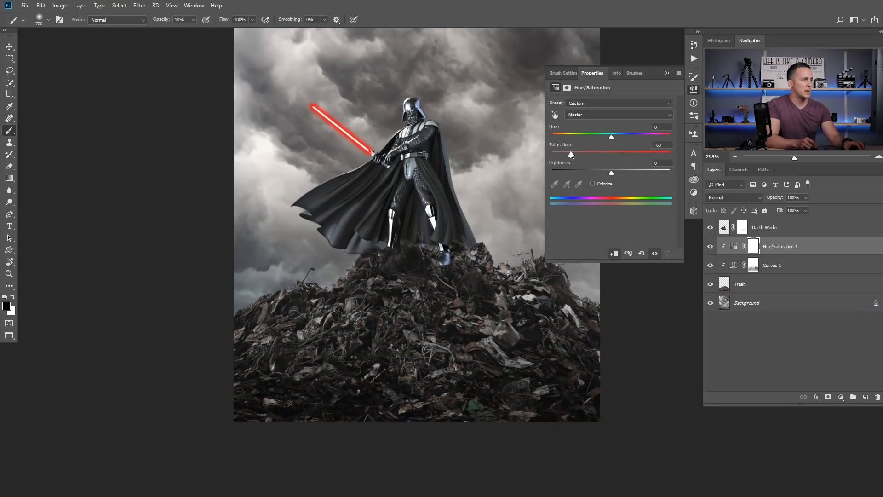
click(668, 72)
Step: Reopen the Hue/Saturation 1 settings and set the saturation to -64
scroll(450, 307, up, 6)
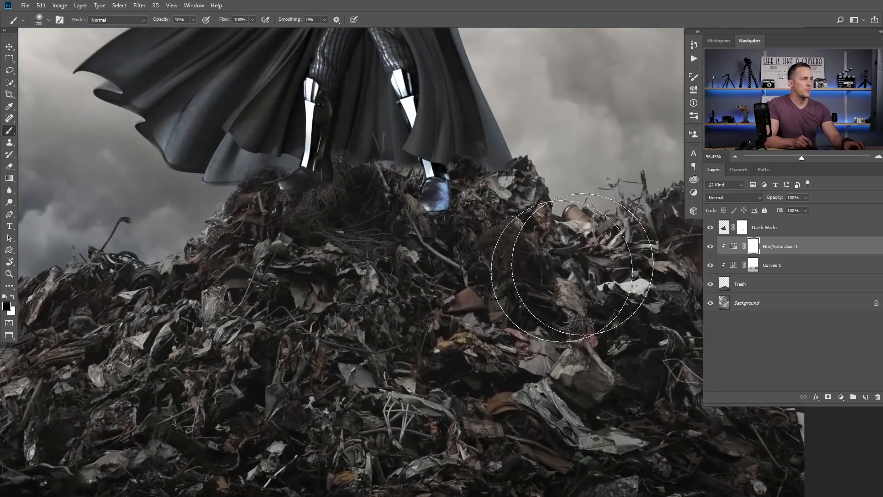
click(694, 89)
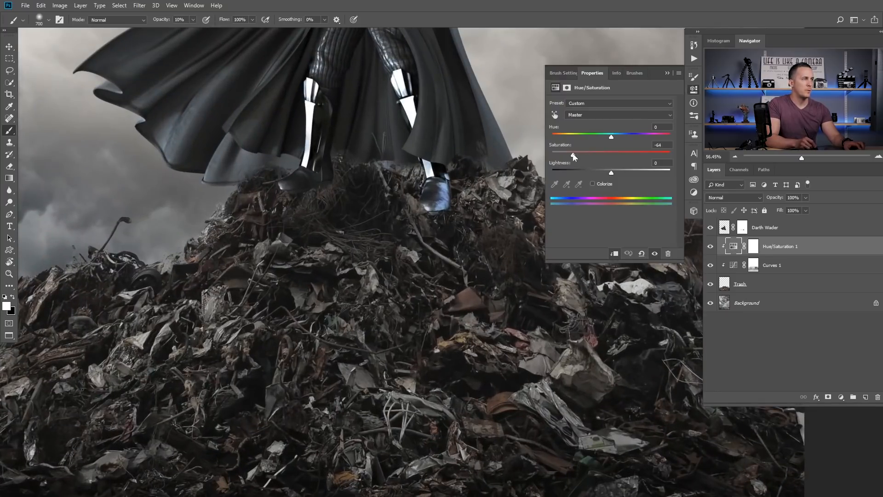
click(667, 73)
Step: On the Hue/Saturation 1 mask, paint black with a 40 px brush at 30% opacity to restore colour to the brown scrap below the boots
click(753, 246)
key(x)
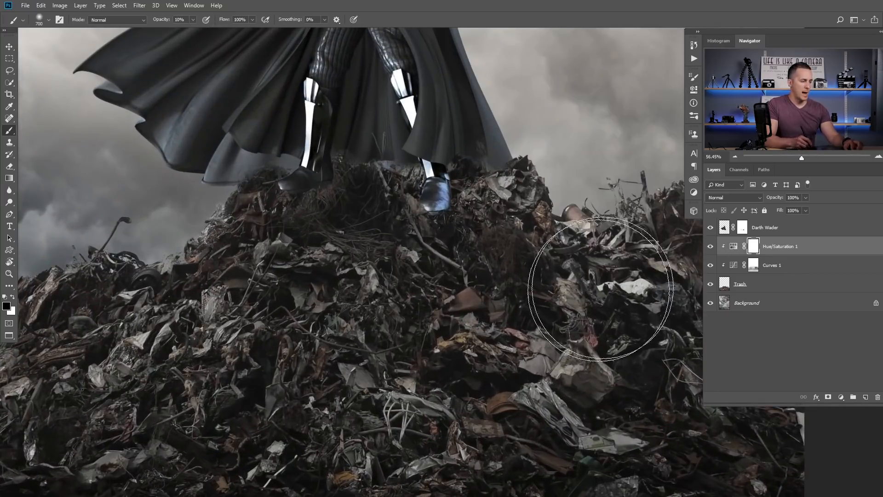
key(bracketleft)
key(bracketleft)
key(bracketleft)
key(bracketleft)
key(bracketleft)
key(bracketleft)
key(bracketleft)
key(bracketleft)
key(bracketleft)
key(bracketleft)
key(bracketleft)
key(bracketleft)
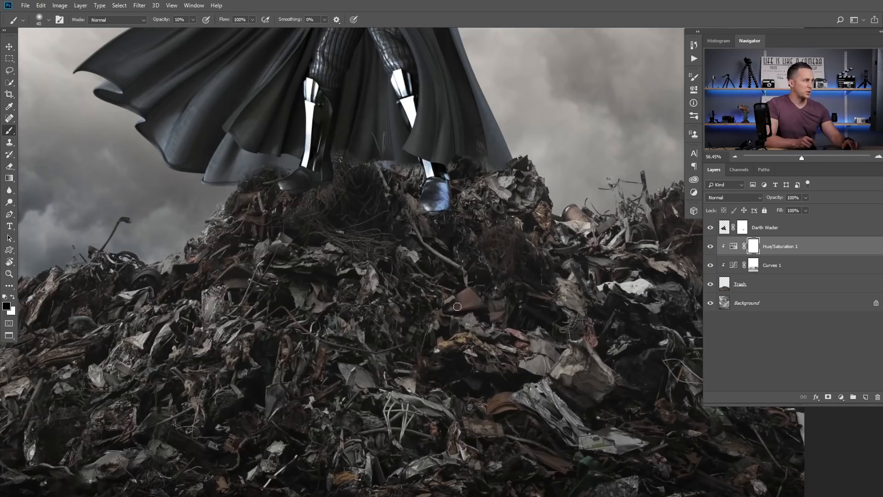
key(3)
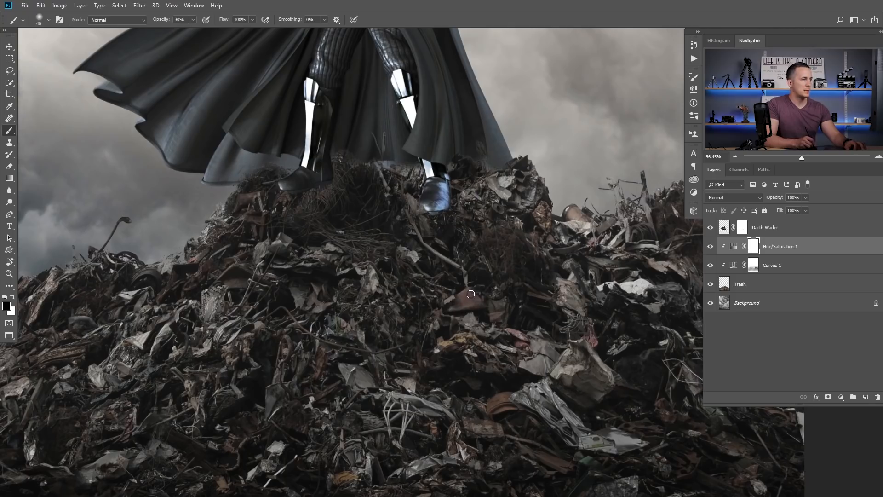
drag(496, 271, 381, 300)
drag(439, 307, 498, 209)
Step: Restore colour to the individual orange and rust pieces across the middle and lower part of the heap
drag(349, 270, 595, 263)
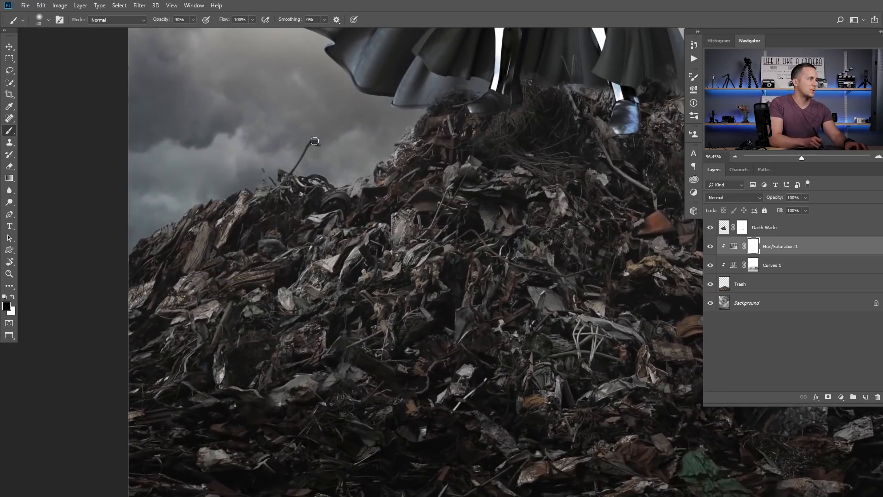
drag(522, 217, 415, 220)
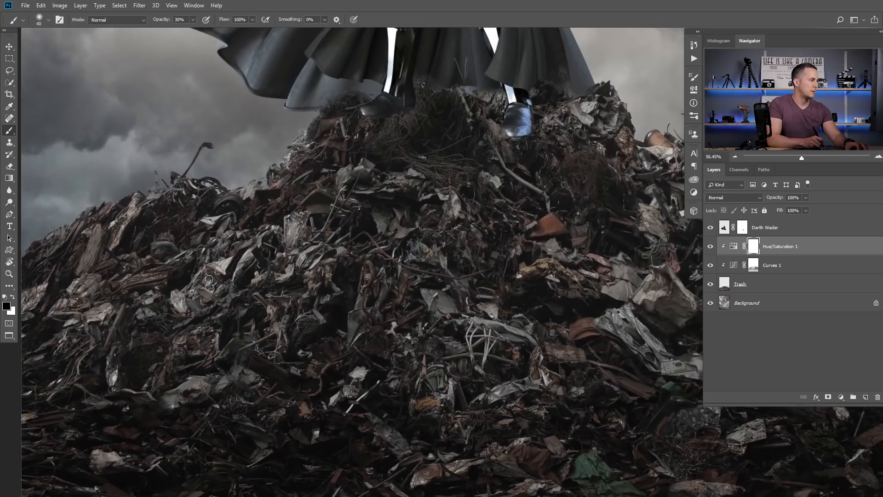
drag(453, 330, 329, 338)
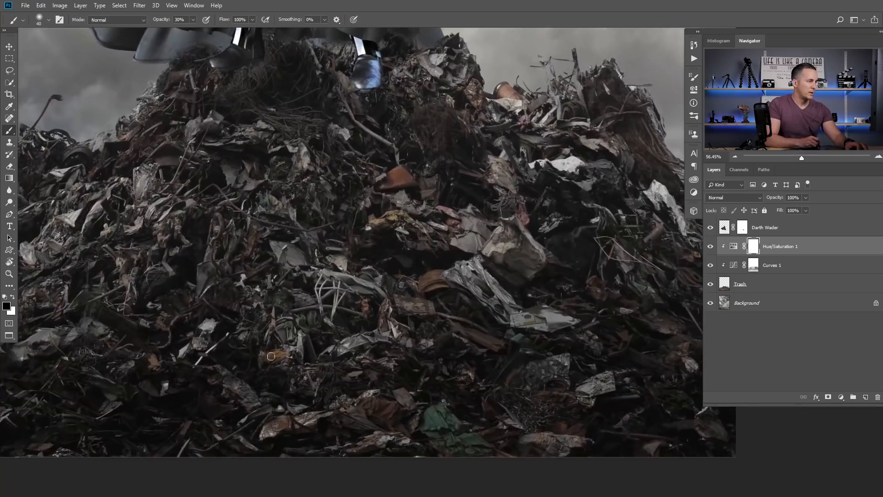
drag(445, 273, 358, 297)
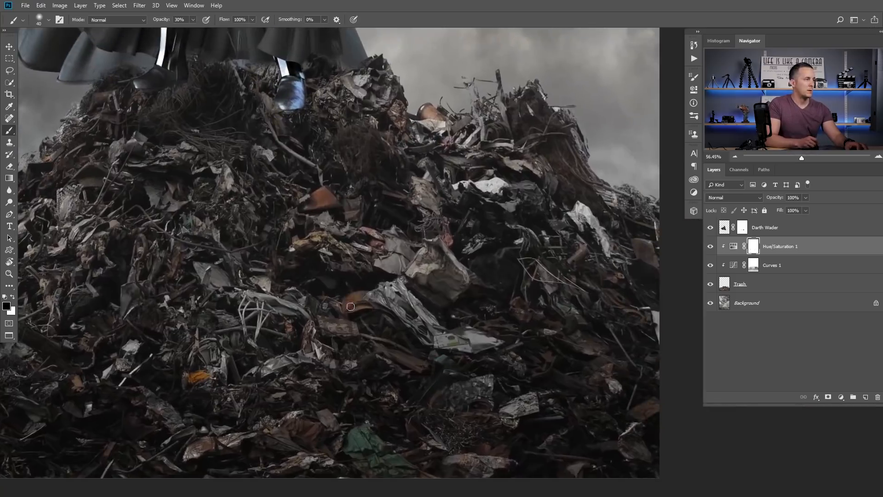
drag(432, 283, 406, 358)
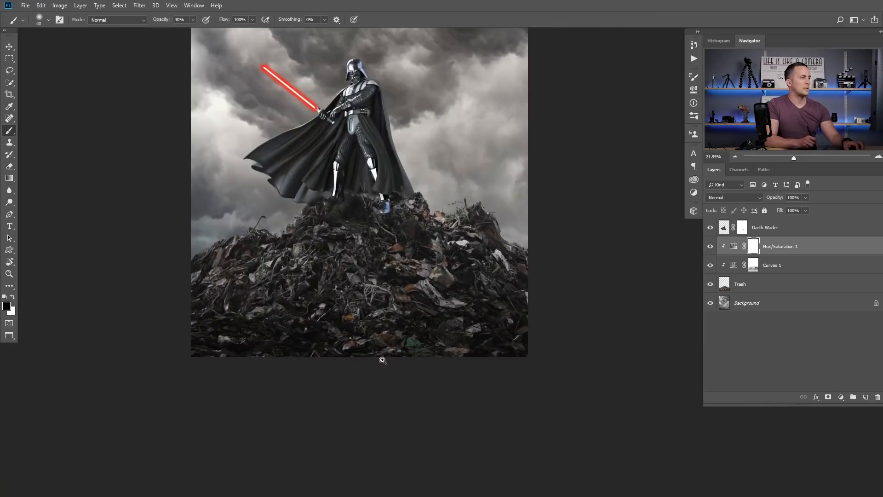
Step: Restore colour to a few wooden scrap pieces on the heap's left slope
drag(266, 289, 298, 293)
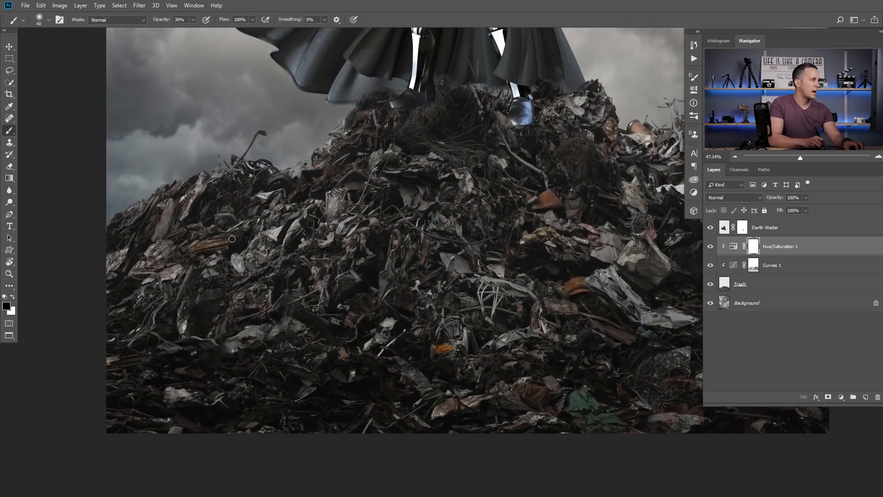
drag(380, 261, 331, 265)
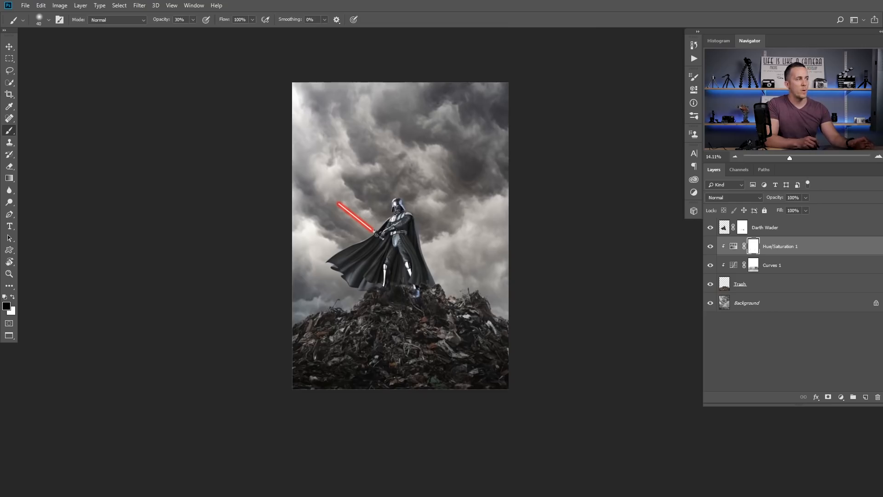
drag(394, 231, 428, 239)
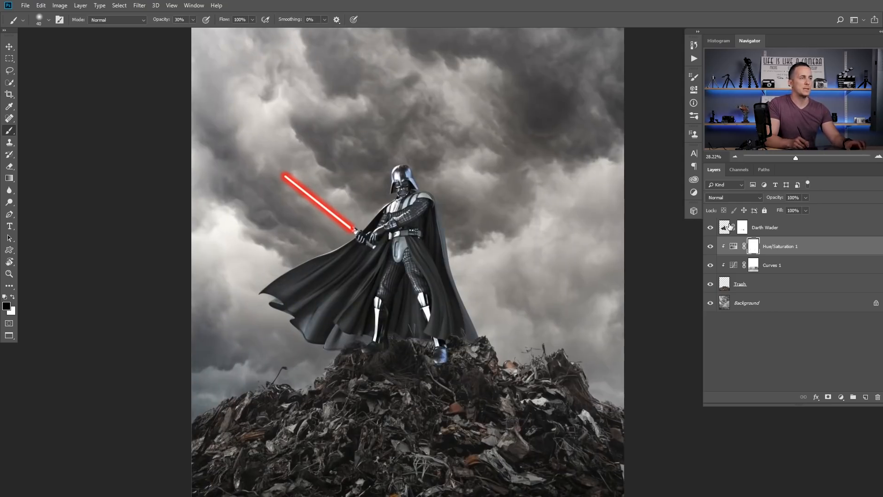
Step: Add a Curves adjustment clipped to the Darth Wader layer and shape it for more contrast, lowering the shadows and raising the highlights
click(730, 225)
click(841, 396)
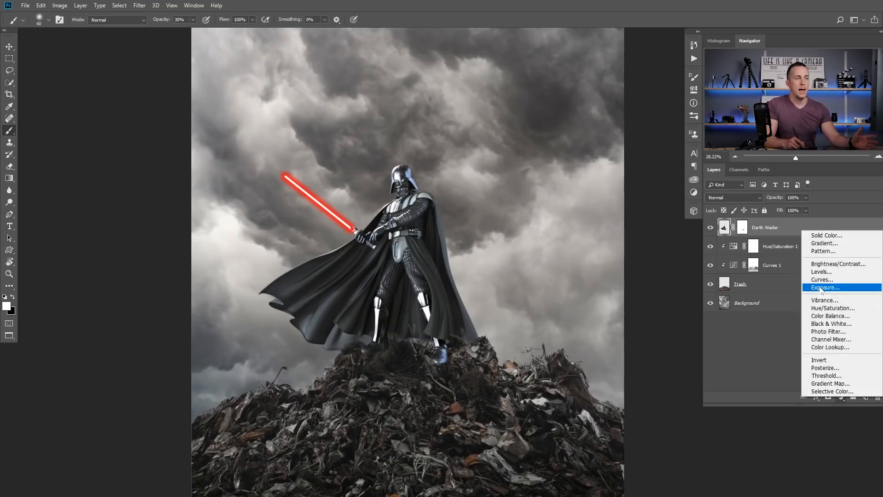
click(822, 280)
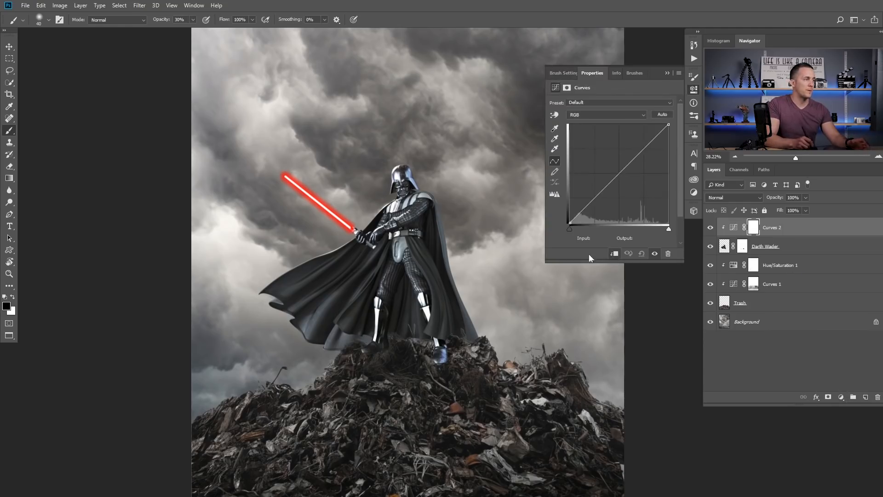
drag(623, 167, 685, 183)
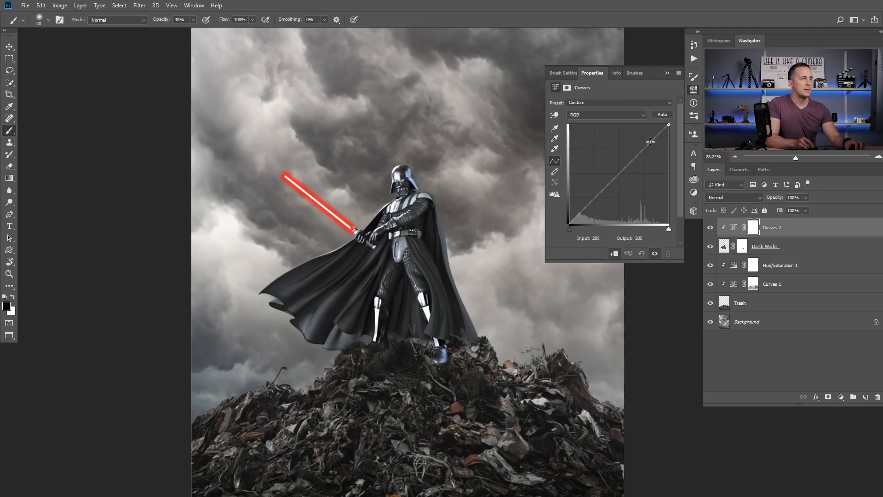
drag(594, 198, 596, 202)
drag(640, 160, 640, 152)
mouse_move(669, 124)
mouse_down()
mouse_move(643, 156)
mouse_move(670, 122)
mouse_up()
drag(645, 156, 645, 159)
drag(596, 202, 594, 206)
Step: Compare the whole composite with and without the Curves 2 adjustment
scroll(444, 312, down, 3)
click(710, 228)
click(711, 228)
Step: On the Curves 2 mask, enlarge the brush and paint black at 30% opacity over the helmet and chest to soften the contrast
click(753, 225)
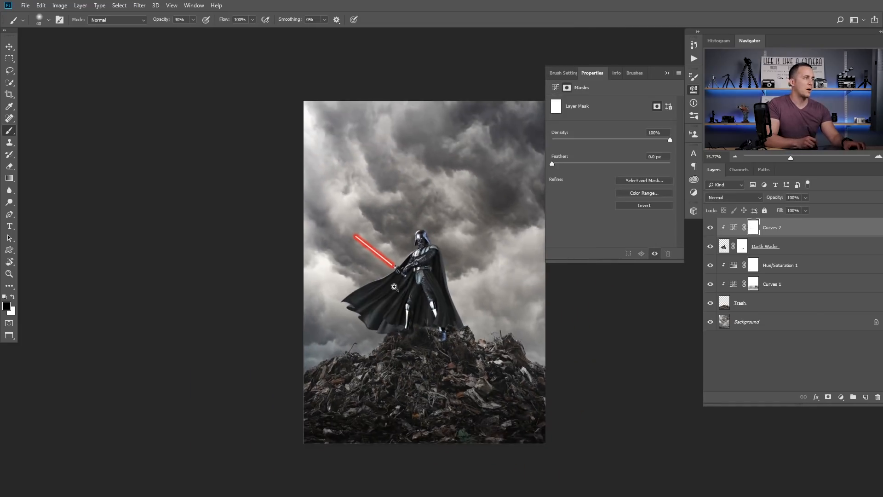
scroll(443, 303, up, 4)
key(x)
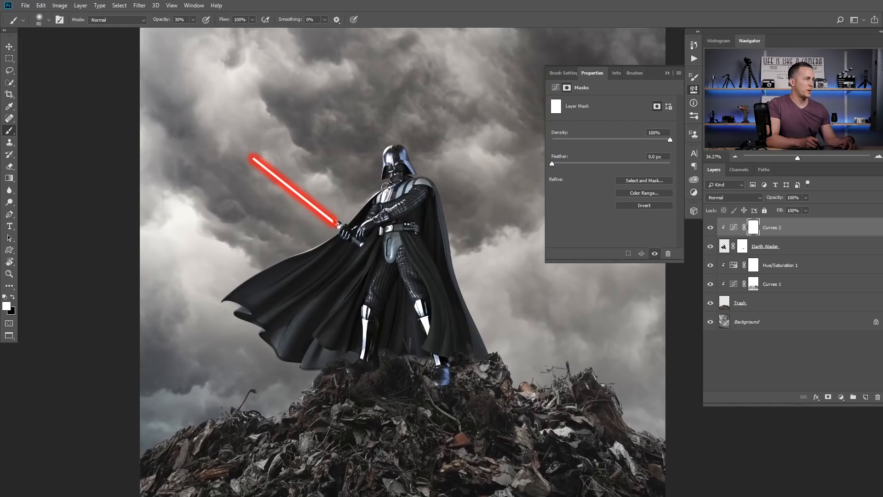
key(bracketright)
key(bracketright)
key(bracketright)
key(bracketright)
key(bracketright)
key(bracketright)
key(bracketright)
key(bracketright)
key(bracketright)
key(bracketright)
key(x)
key(bracketright)
key(bracketright)
key(bracketright)
key(bracketright)
key(bracketright)
key(bracketright)
drag(396, 161, 395, 220)
Step: Reduce the brush to 250 px and paint black over the arms and the hands holding the lightsaber
key(bracketleft)
key(bracketleft)
key(bracketleft)
key(bracketleft)
key(bracketleft)
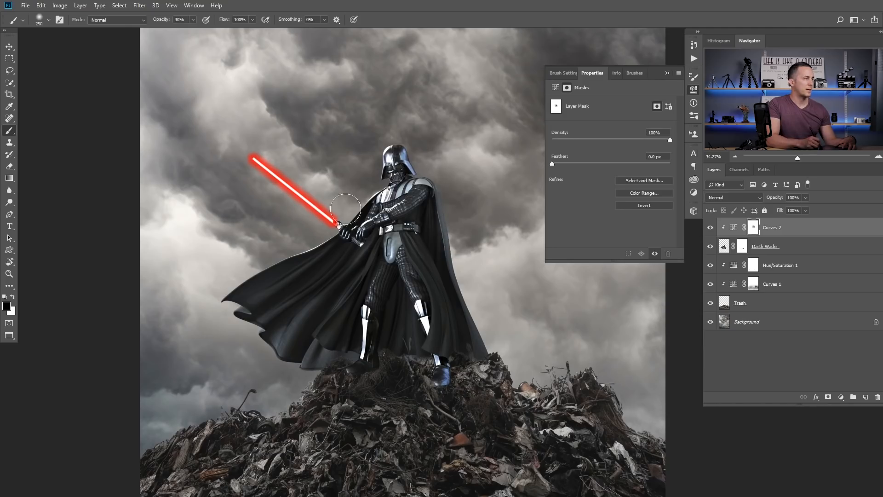
drag(325, 234, 381, 244)
Step: Enlarge the brush to 400 px and lighten the cape folds on the Curves 2 mask
key(bracketright)
key(bracketright)
drag(327, 366, 355, 351)
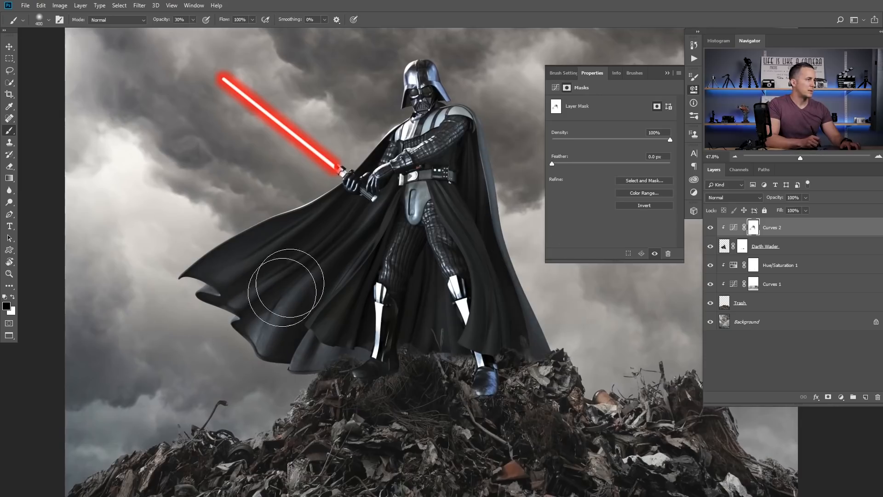
drag(341, 246, 319, 255)
key(super+space)
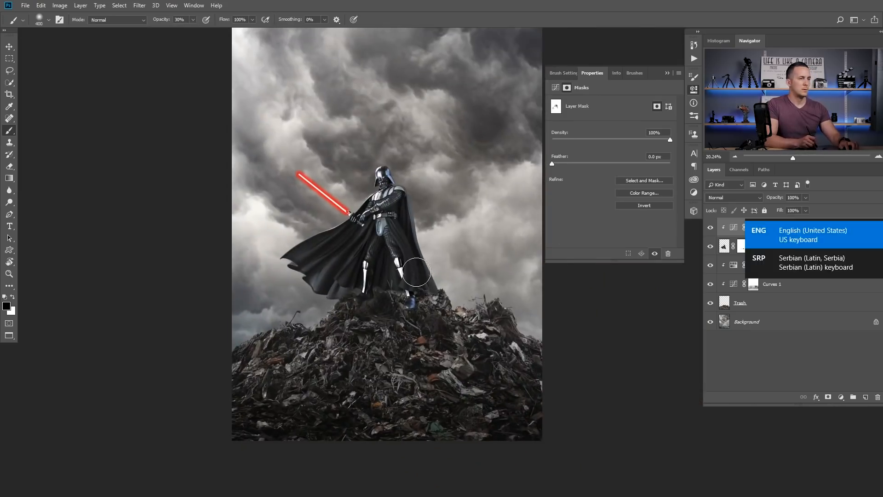
drag(452, 263, 440, 271)
Step: Compare the figure with and without the masked Curves 2 adjustment and close its settings
click(711, 228)
click(711, 228)
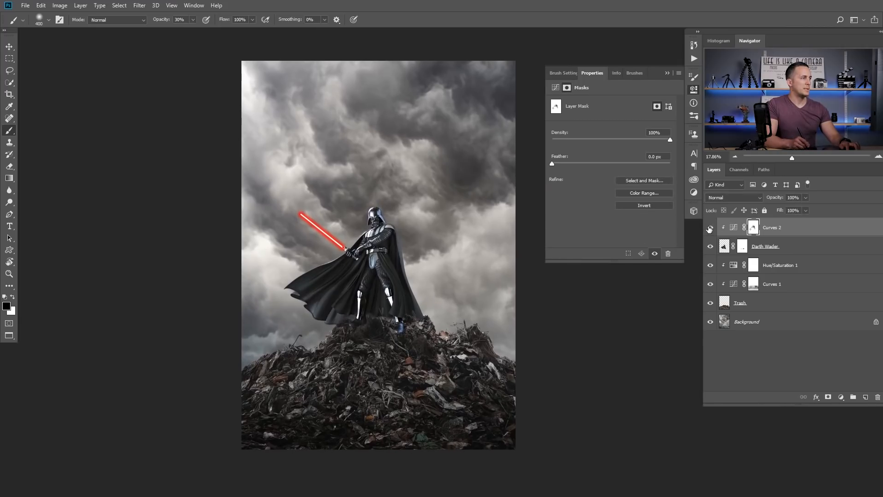
click(667, 72)
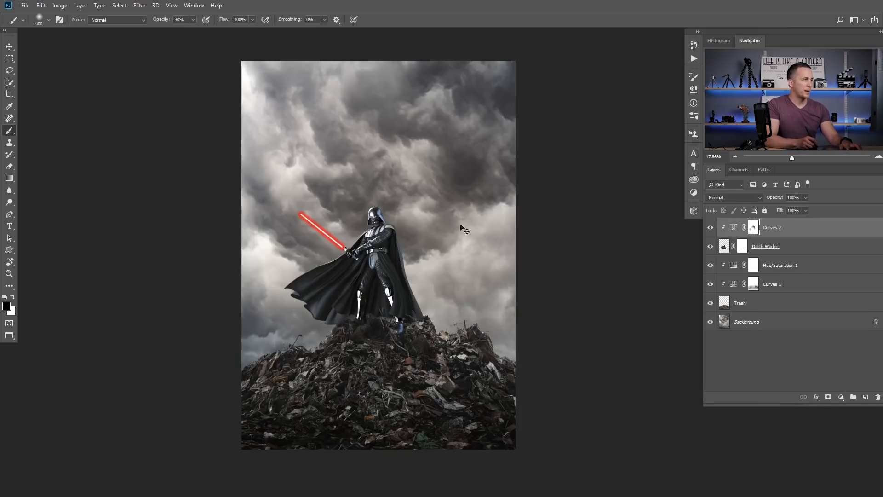
Step: Paste the TIE fighter as a new layer, scale it to about 56%, rotate it about -12.5° and move it to the image's upper left
key(ctrl+v)
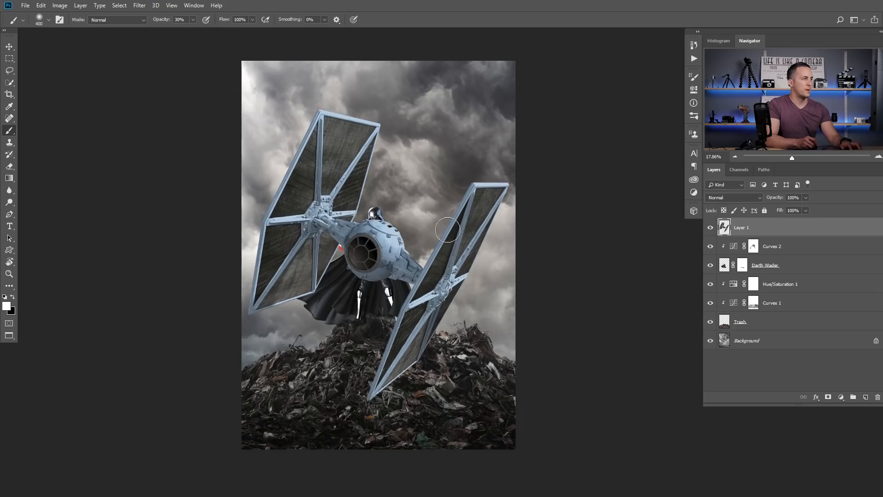
key(ctrl+t)
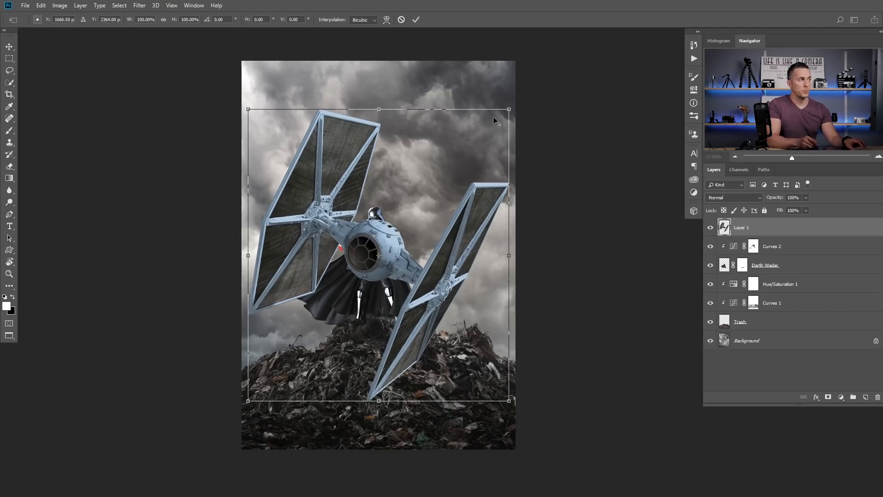
drag(510, 109, 454, 153)
drag(499, 205, 487, 181)
drag(431, 244, 349, 106)
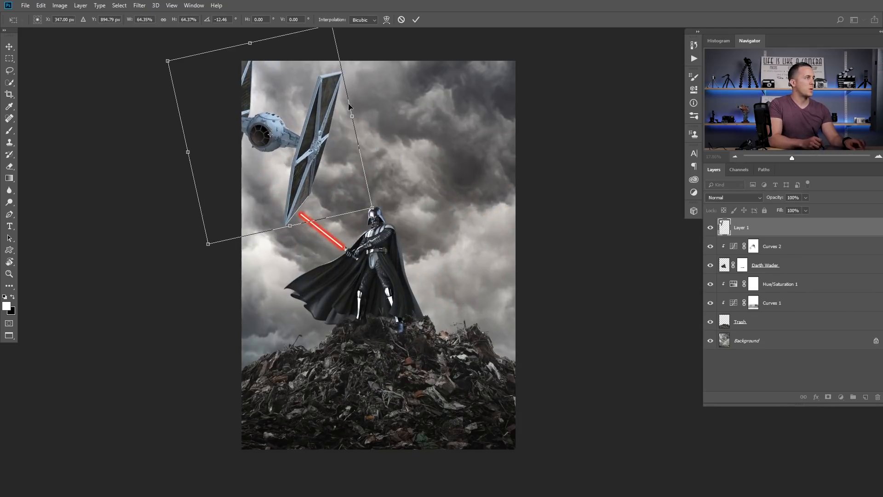
drag(369, 205, 356, 195)
drag(336, 165, 304, 149)
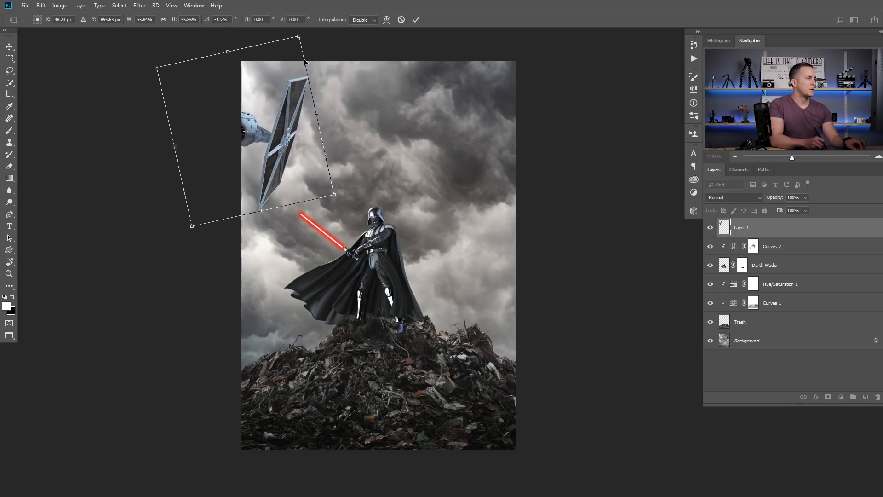
Step: Adjust the TIE fighter to about 62.4% scale and -18.3° rotation, partly outside the image's upper left edge, and apply the transform
drag(300, 37, 251, 155)
drag(334, 347, 366, 155)
drag(437, 46, 371, 142)
drag(353, 40, 371, 95)
drag(365, 202, 399, 213)
drag(409, 282, 400, 276)
drag(347, 253, 350, 256)
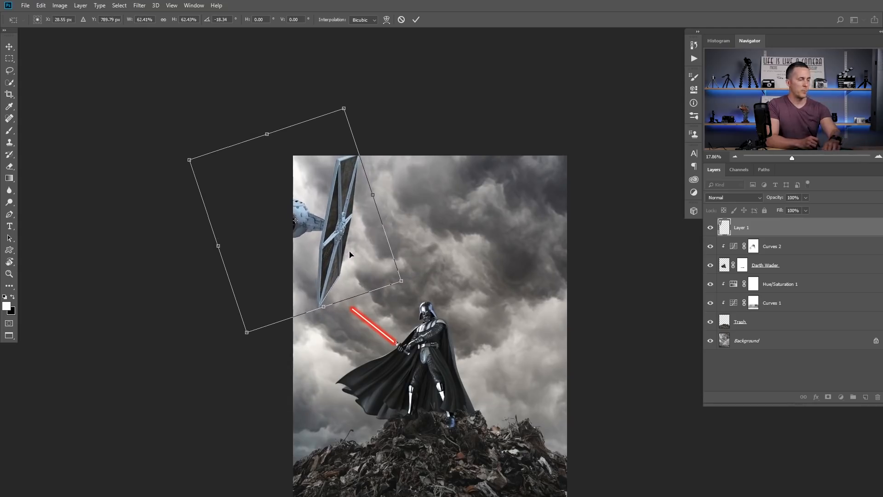
key(Return)
Step: Duplicate the TIE fighter layer, shrink the copy to a small distant ship and place it in the sky above Darth Vader
mouse_move(415, 241)
mouse_down()
mouse_move(394, 193)
mouse_move(376, 188)
mouse_up()
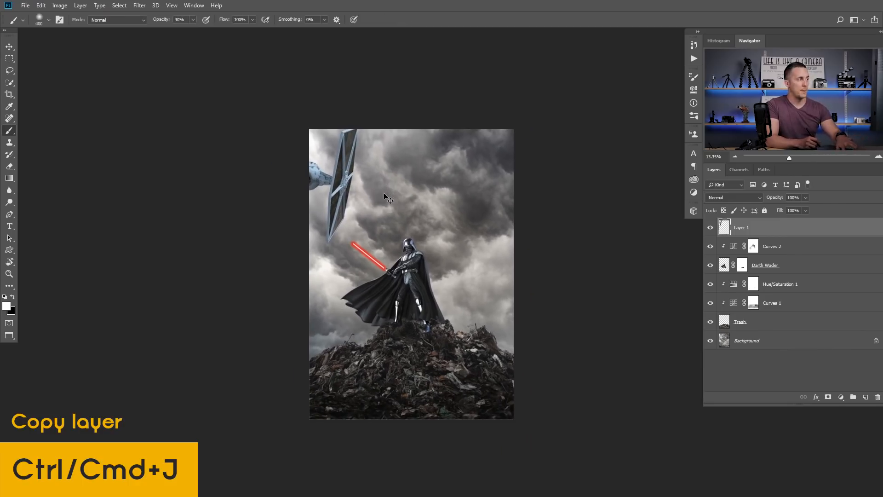
key(ctrl+j)
key(v)
drag(339, 192, 448, 202)
key(ctrl+t)
drag(466, 123, 436, 180)
key(space)
drag(411, 190, 390, 173)
key(ctrl+space)
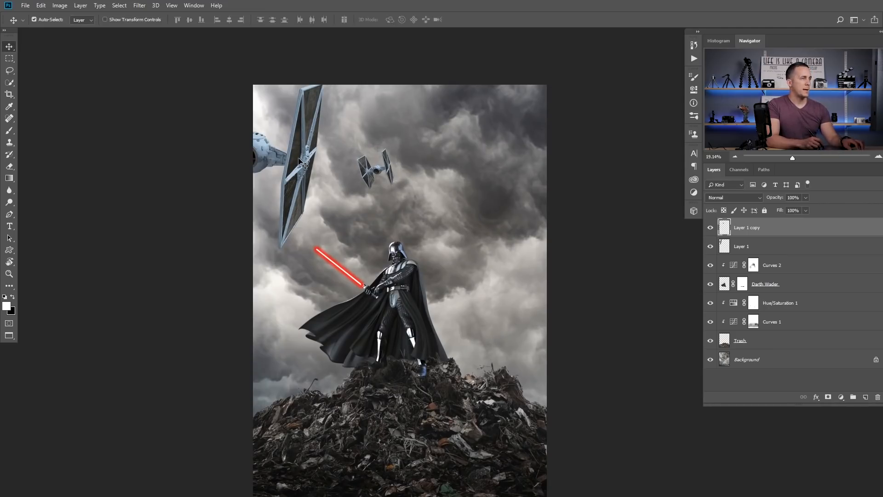
Step: Duplicate the large TIE fighter on Layer 1, move the copy to the image's upper right and flip it horizontally
click(753, 254)
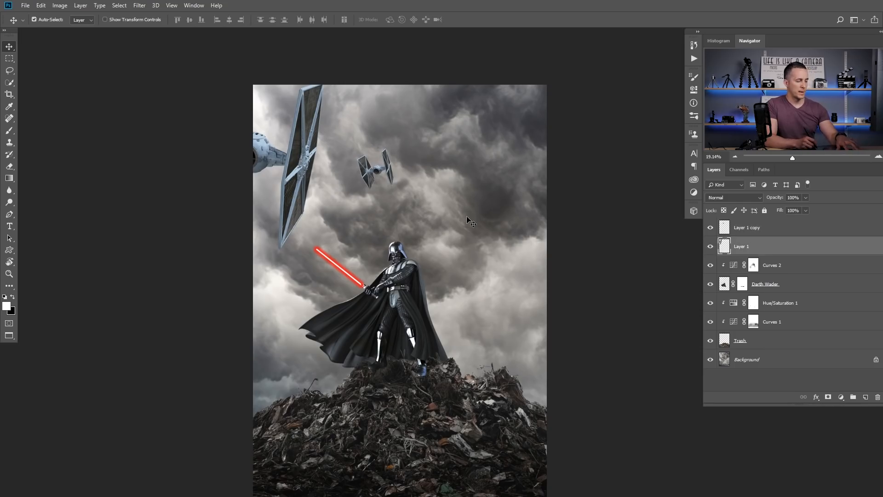
key(ctrl+j)
drag(323, 185, 536, 199)
key(ctrl+t)
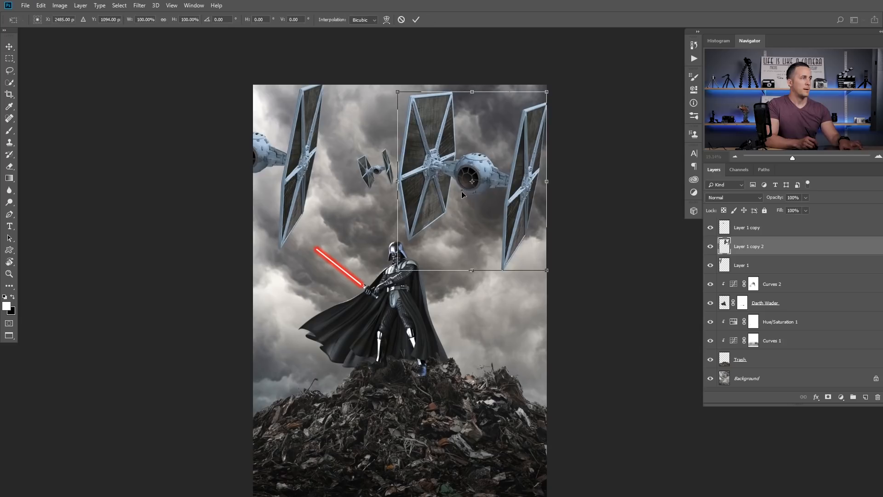
right_click(465, 184)
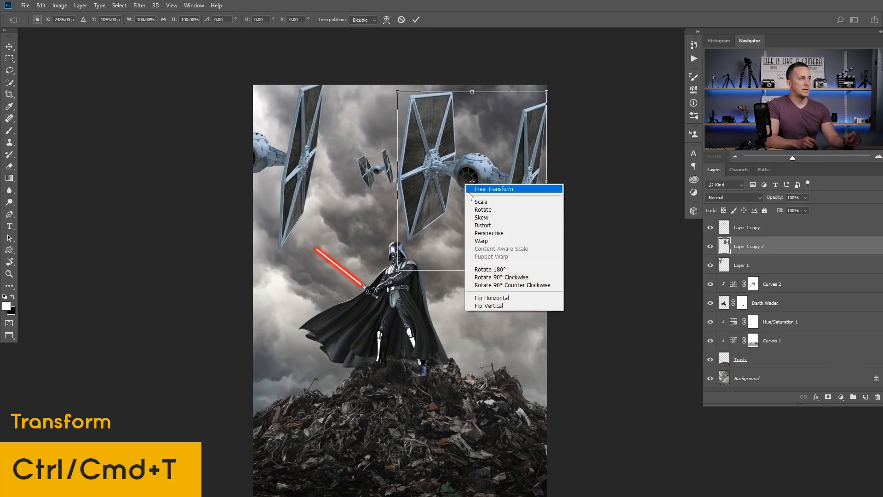
click(499, 298)
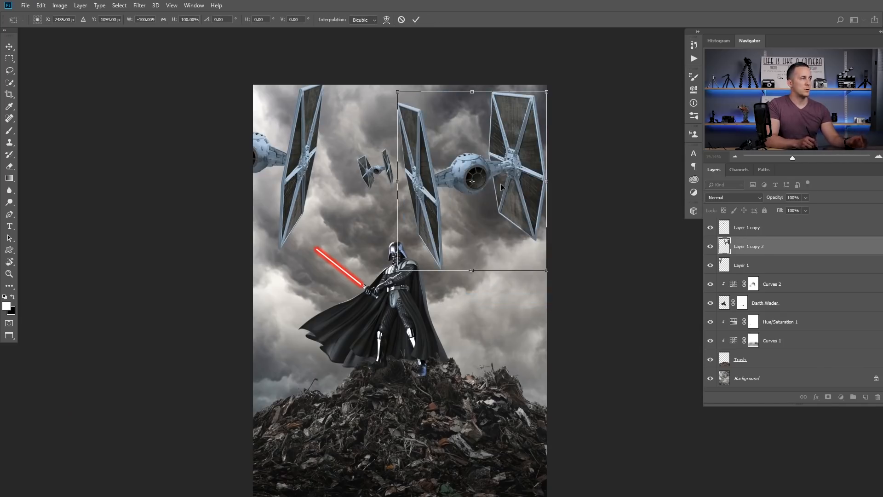
Step: Scale the flipped TIE fighter to about 57%, rotate it counter-clockwise, apply the transform and fine-tune its position in the image's upper right
drag(500, 183, 507, 180)
drag(405, 89, 437, 130)
drag(495, 167, 531, 136)
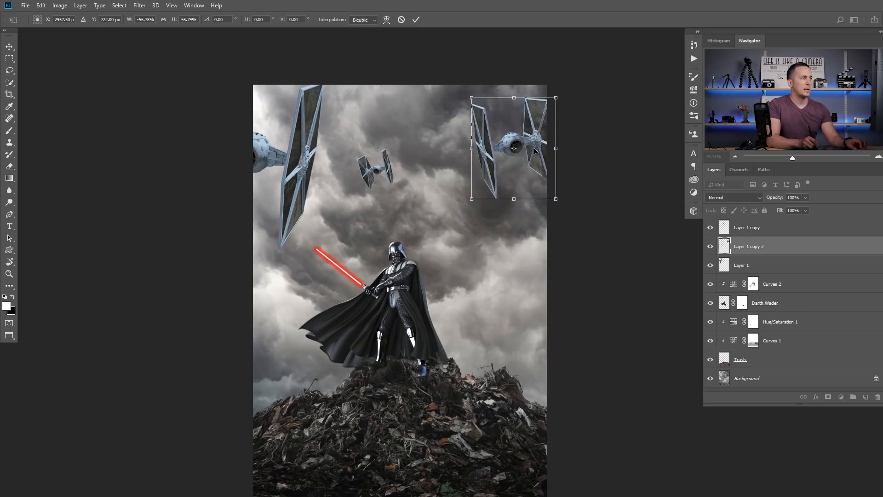
drag(569, 97, 552, 92)
drag(515, 143, 496, 142)
drag(451, 204, 462, 187)
drag(509, 141, 515, 142)
key(Return)
scroll(510, 159, down, 3)
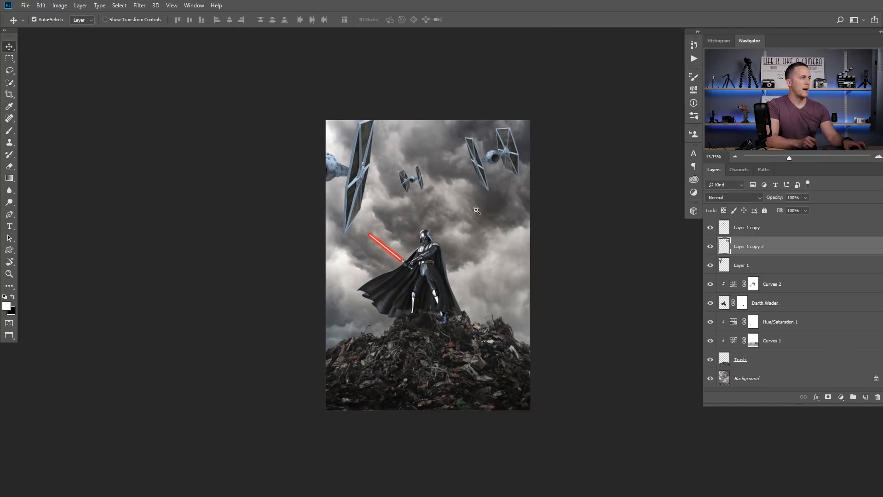
drag(462, 130, 458, 134)
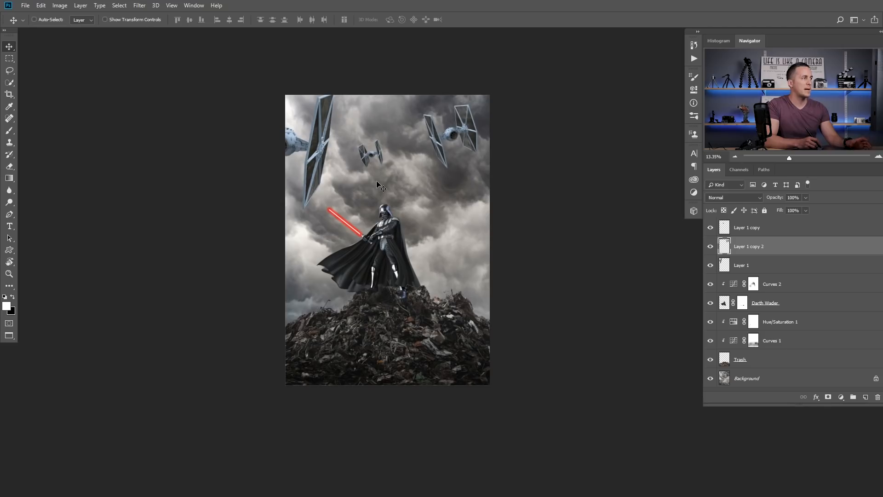
ctrl+click(366, 253)
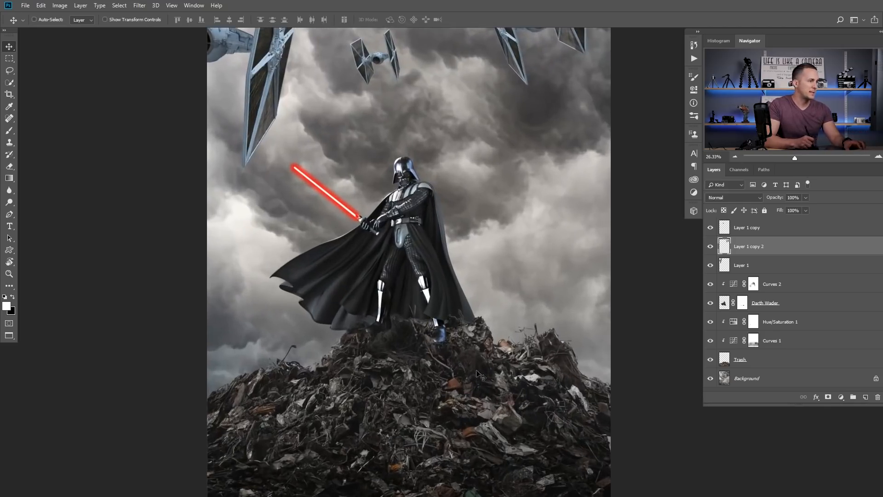
ctrl+alt+click(495, 175)
drag(488, 176, 452, 203)
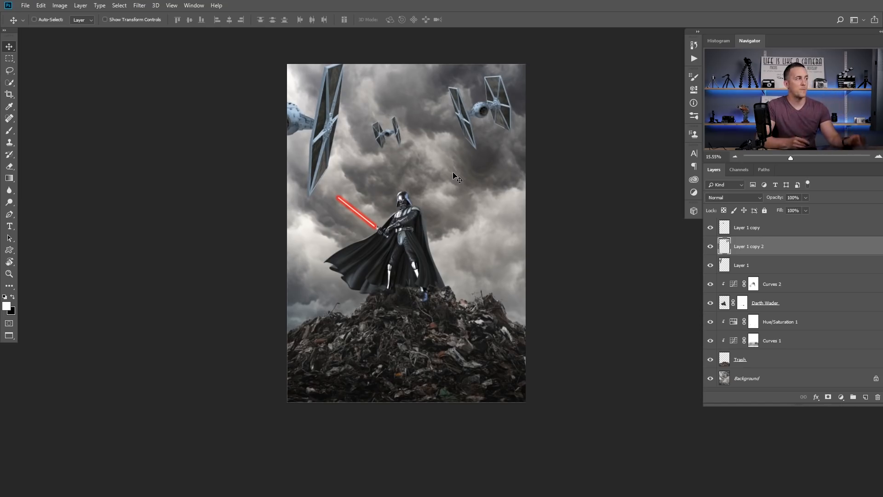
key(ctrl+plus)
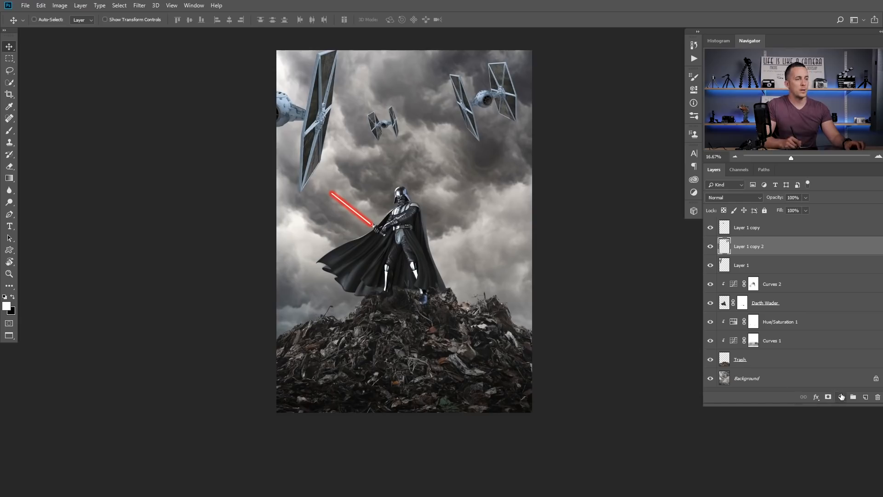
Step: Add a Gradient Map adjustment layer and edit its gradient to run from black to white
click(842, 396)
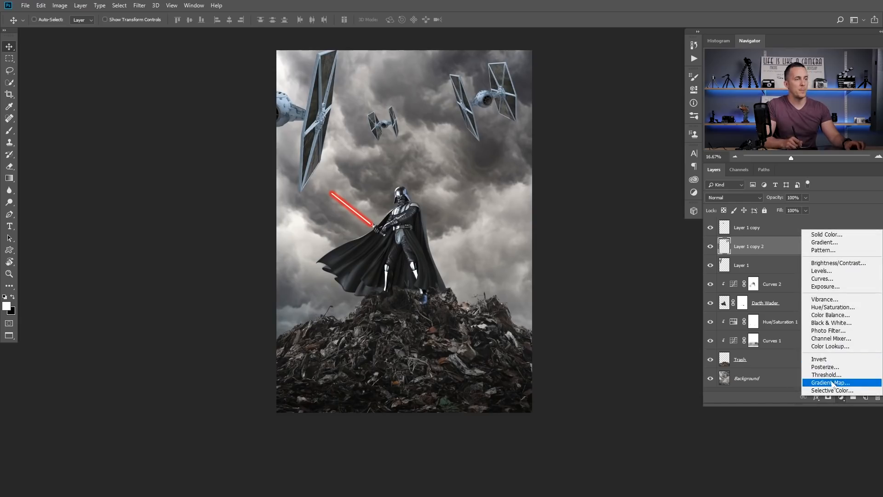
click(833, 383)
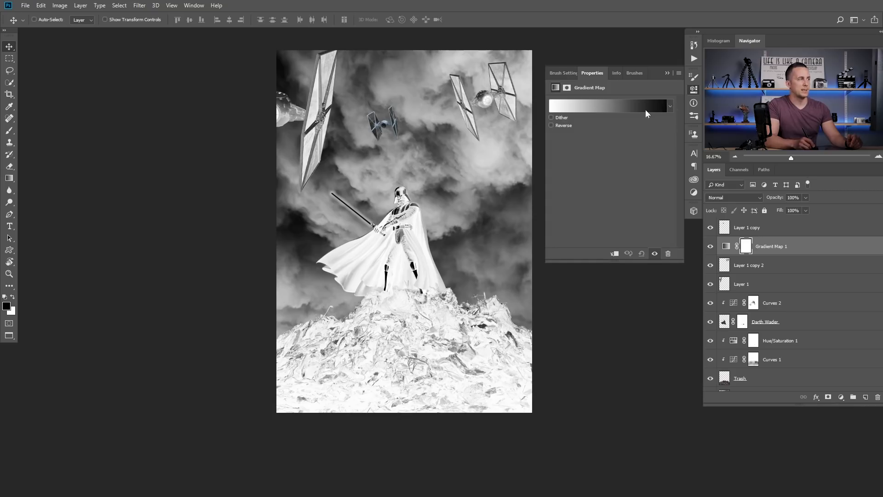
click(610, 110)
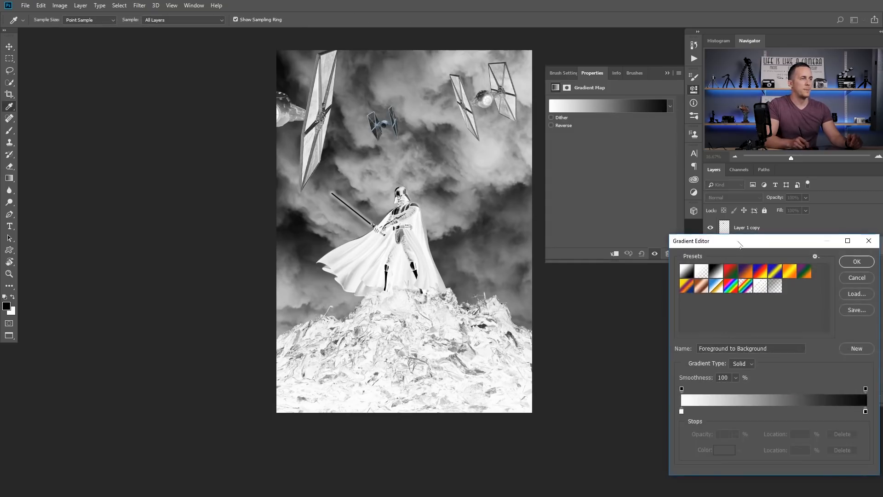
mouse_move(780, 348)
mouse_down()
mouse_move(627, 348)
mouse_move(780, 348)
mouse_up()
drag(627, 347, 587, 346)
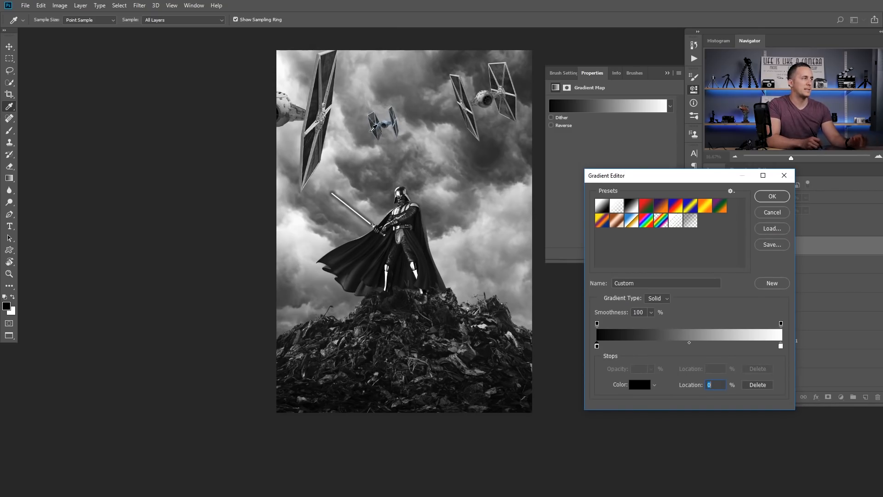
drag(702, 179, 576, 171)
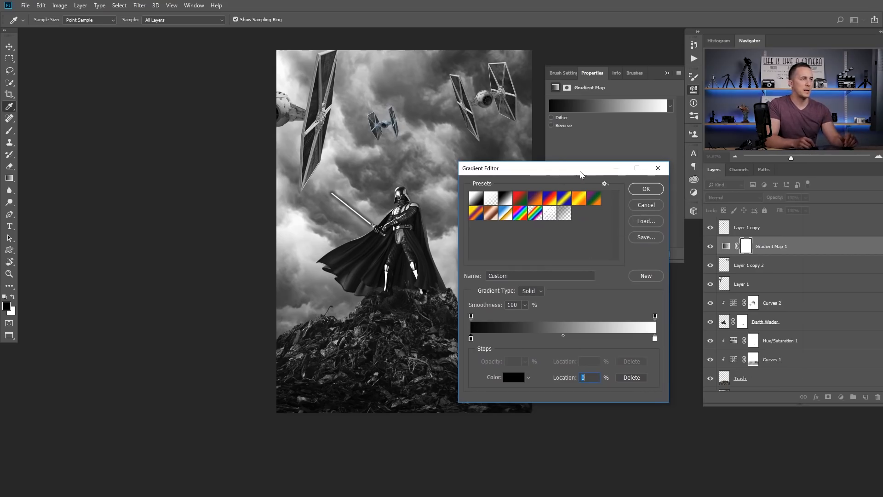
drag(581, 174, 669, 173)
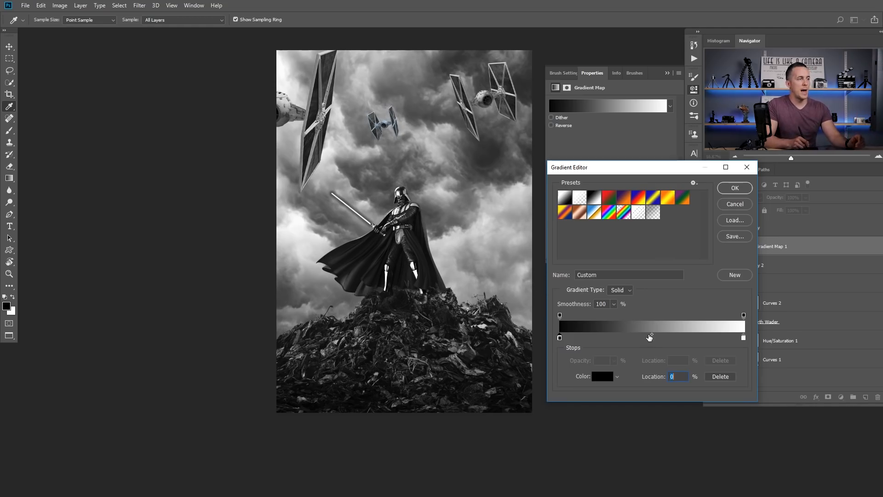
Step: Add a dark desaturated blue colour stop (#2c4c5c) to the gradient at location 52% and confirm the gradient
drag(648, 339, 656, 339)
click(606, 375)
click(766, 247)
click(732, 248)
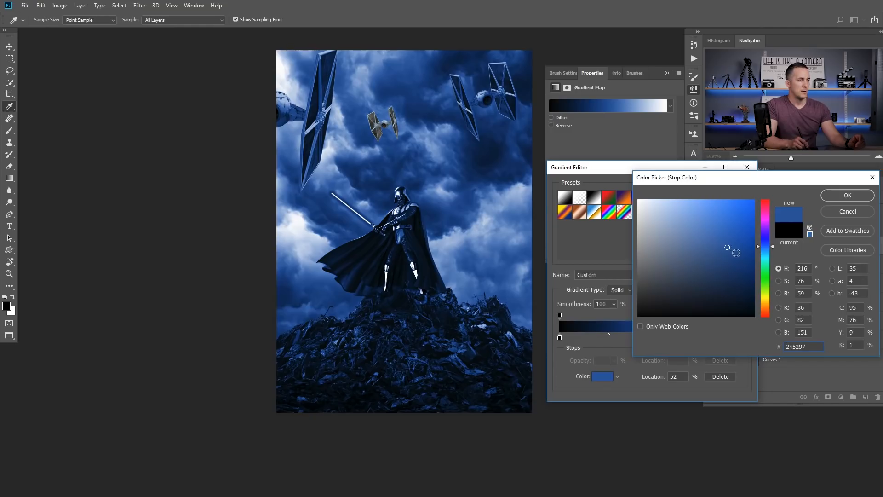
click(732, 258)
click(769, 252)
drag(714, 256, 702, 279)
drag(736, 183, 632, 158)
drag(611, 254, 596, 249)
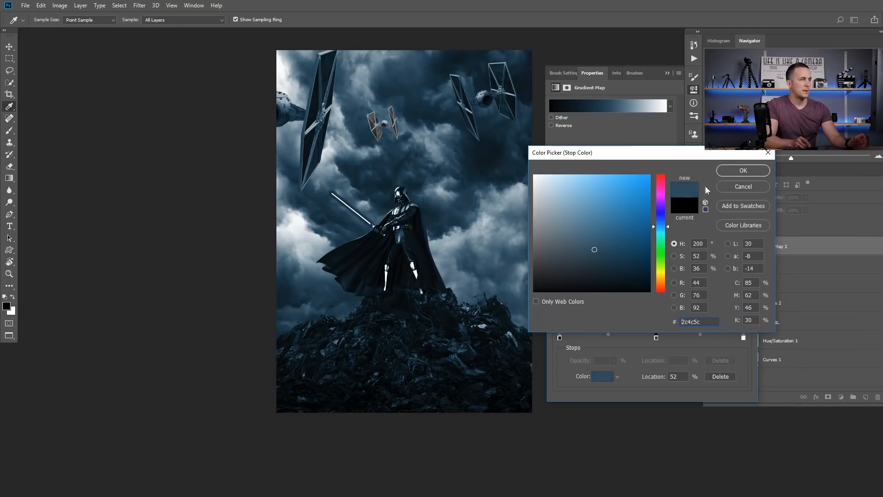
click(744, 170)
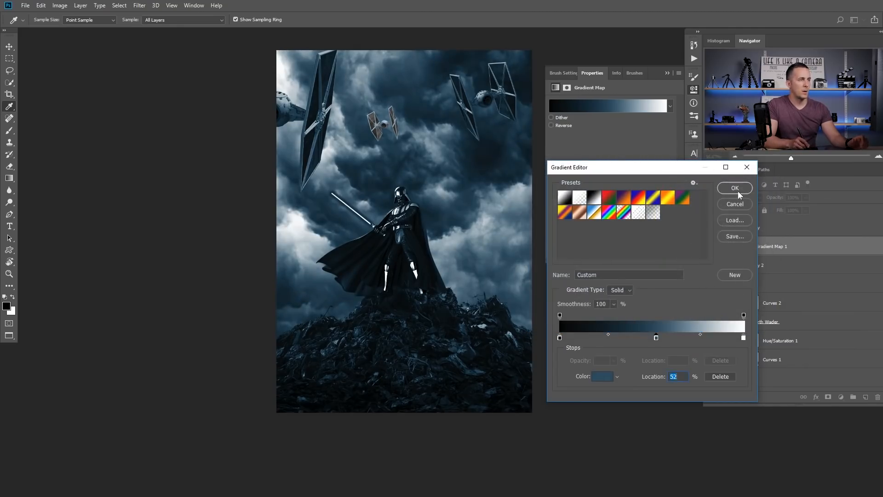
click(738, 191)
Step: Move Gradient Map 1 to the top of the layer stack and set it to Screen blend mode at 59% opacity
drag(728, 262, 731, 225)
click(734, 198)
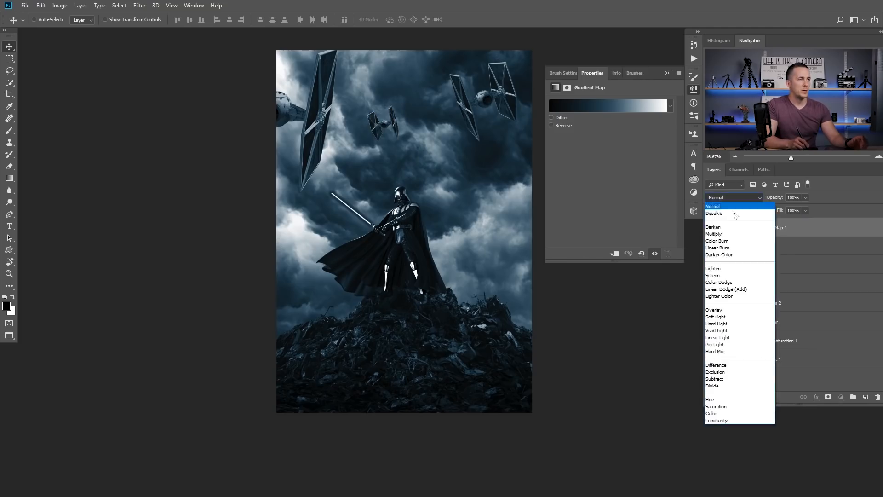
click(731, 279)
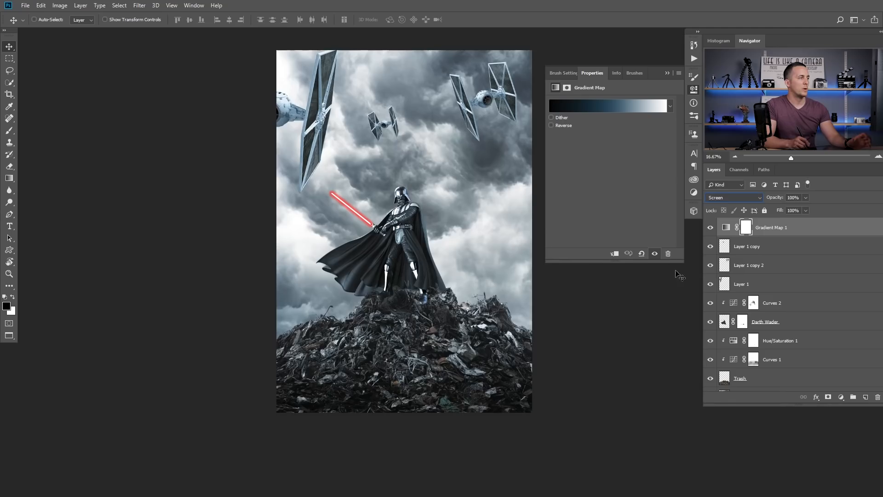
click(711, 229)
click(711, 229)
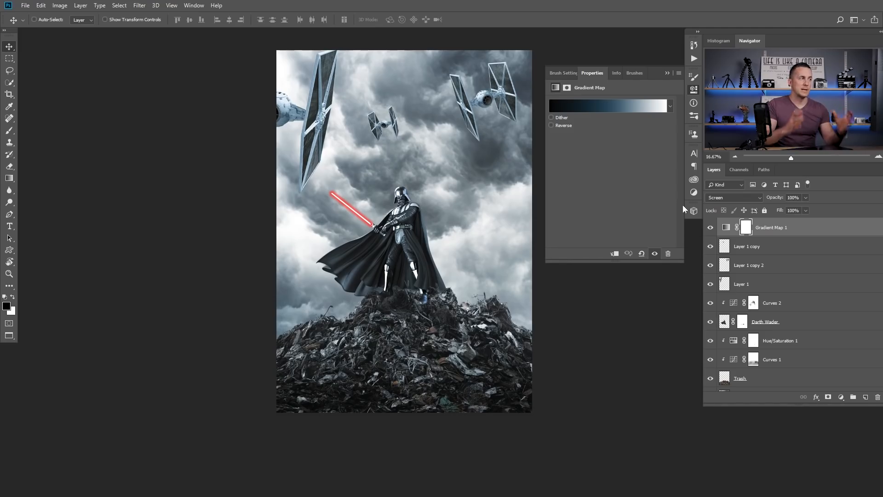
click(777, 198)
drag(778, 198, 756, 201)
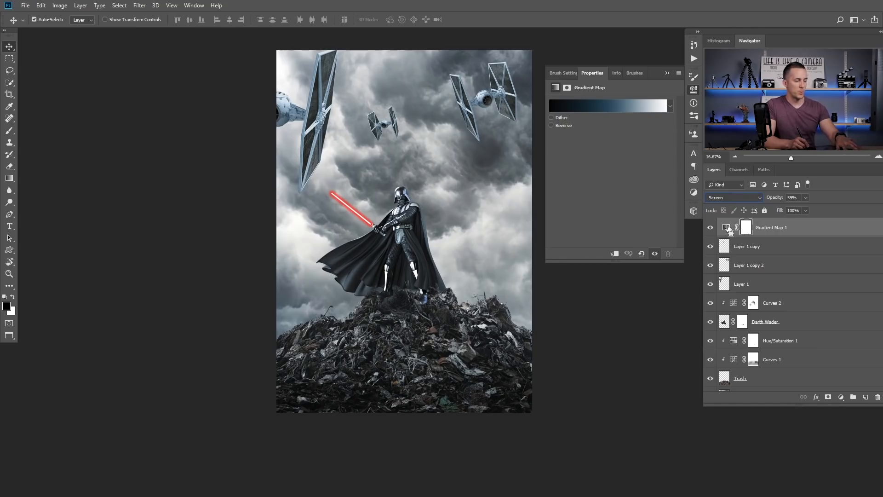
Step: Duplicate the gradient map, set the copy to Darken at 33% opacity and compare the image with and without the gradient maps
key(ctrl+j)
key(x)
click(735, 198)
click(732, 231)
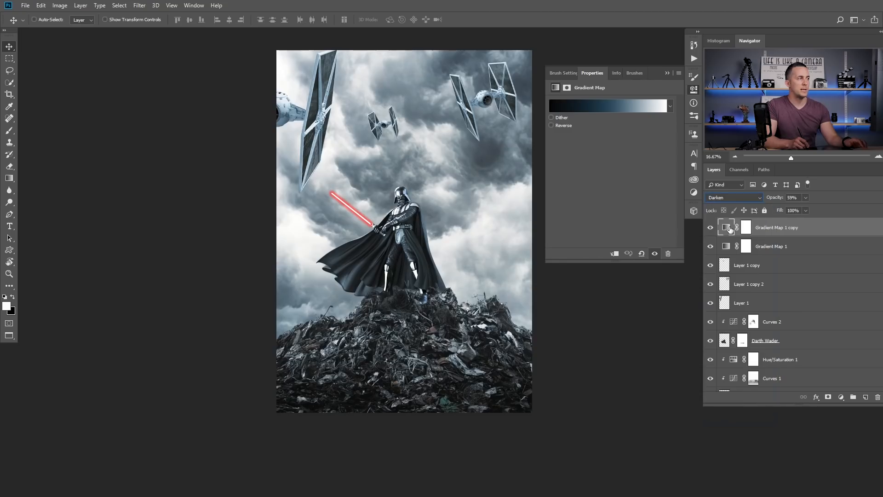
mouse_move(777, 199)
mouse_down()
mouse_move(759, 201)
mouse_move(767, 202)
mouse_up()
click(710, 228)
click(710, 228)
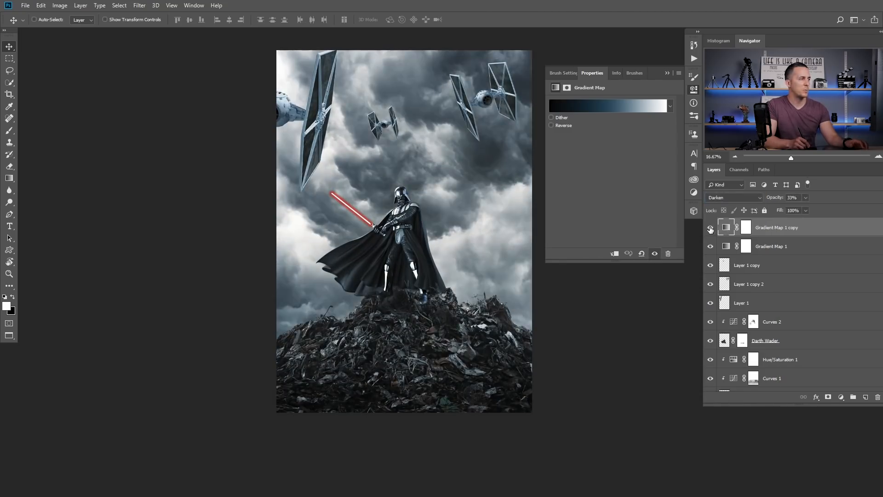
drag(711, 229, 710, 246)
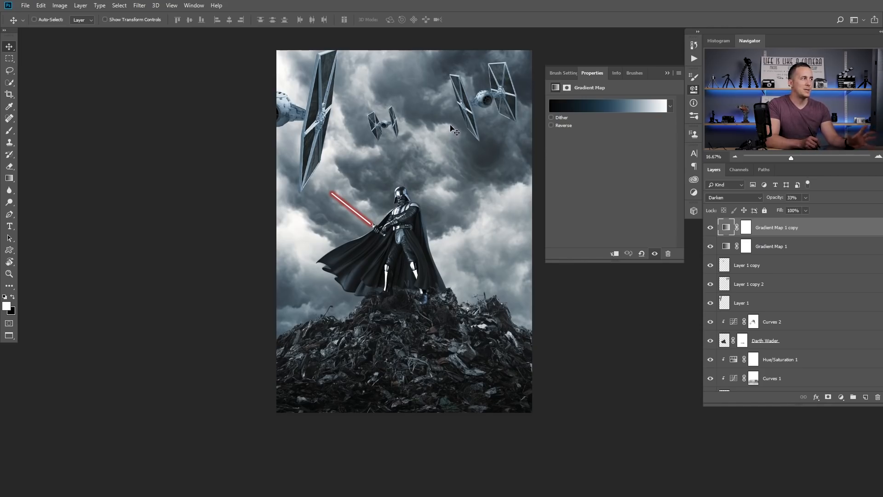
Step: Group the three TIE fighter layers and name the group "T F"
click(728, 269)
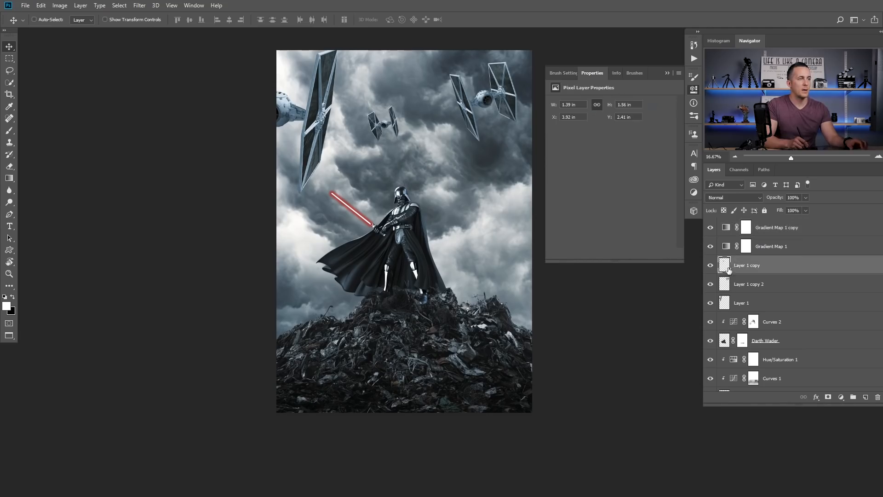
shift+click(724, 304)
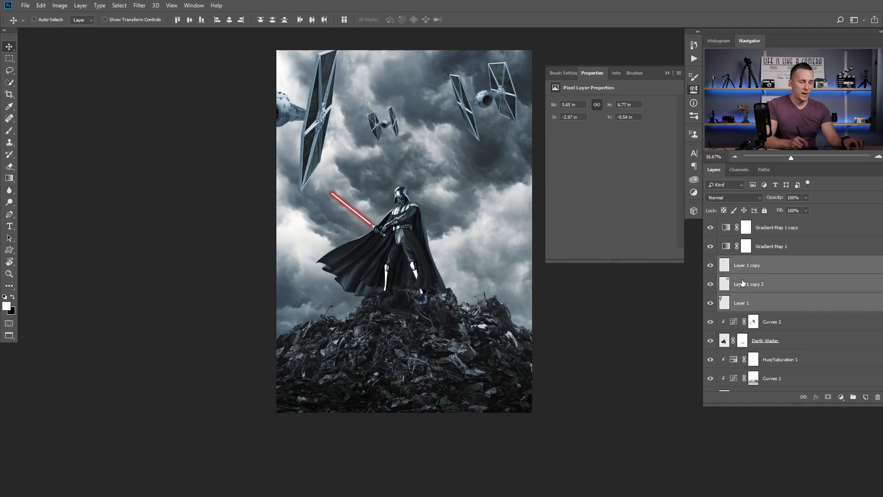
key(ctrl+g)
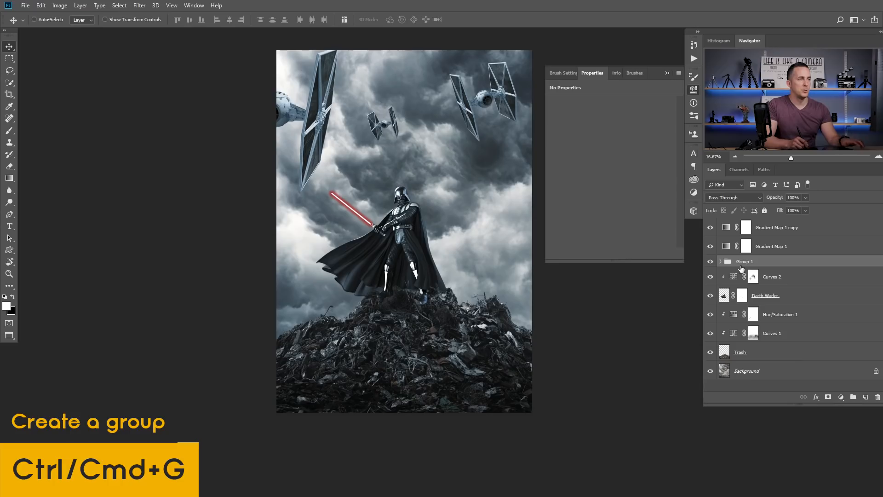
double_click(743, 262)
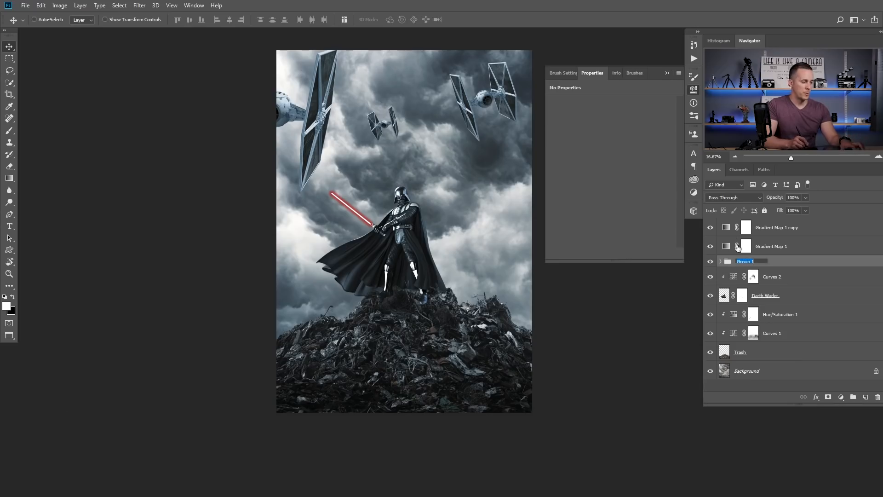
text(T F)
key(Return)
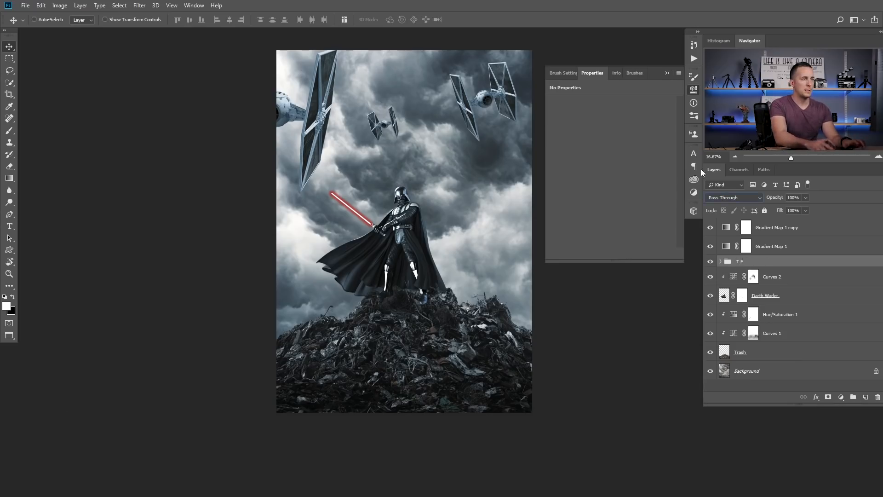
Step: Add a Curves adjustment clipped to the T F group and darken the midtones with a point at input 149, output 102
click(840, 395)
click(810, 282)
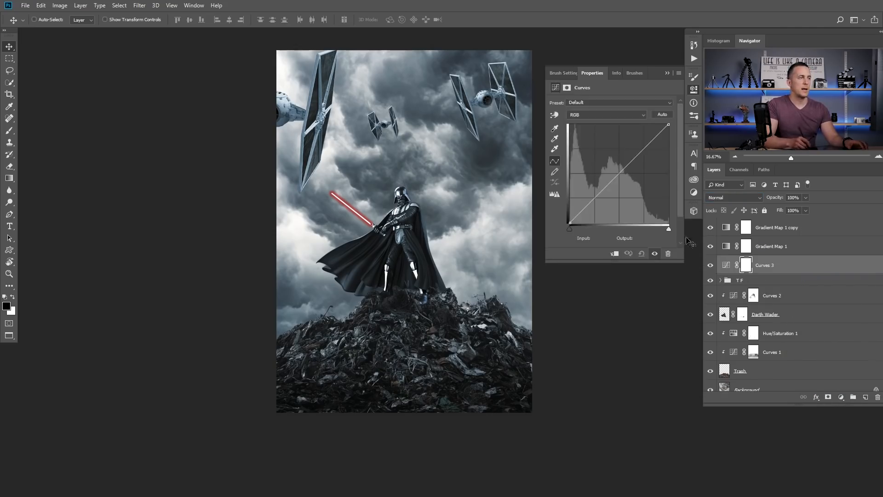
click(613, 253)
drag(624, 168, 628, 183)
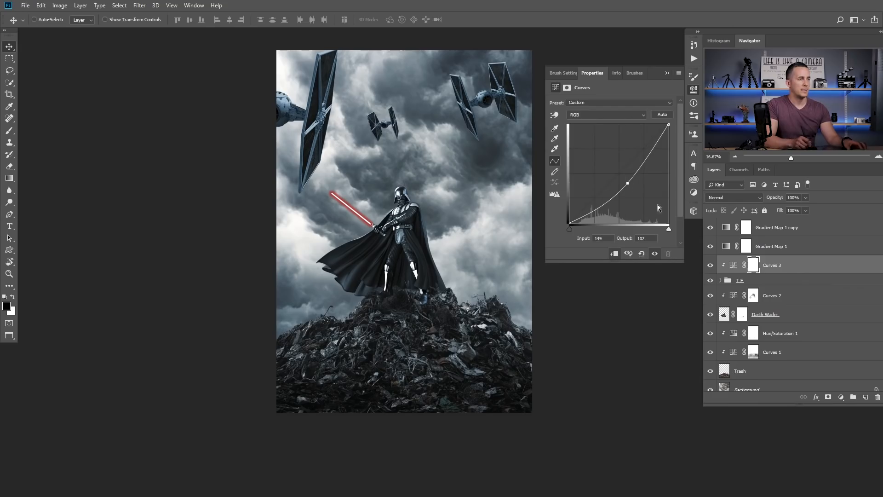
Step: Invert the Curves 3 mask and paint white over the right TIE fighter with a 400 px soft round brush at 30% opacity
click(754, 266)
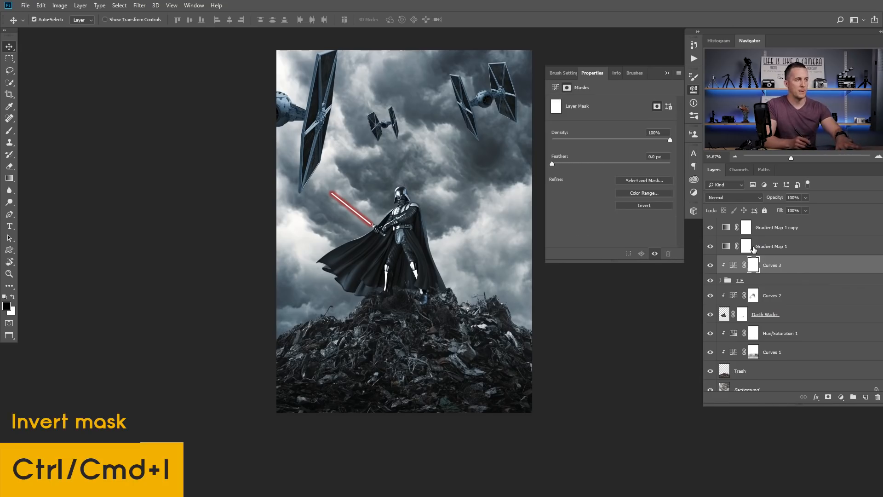
key(ctrl+i)
key(b)
right_click(397, 174)
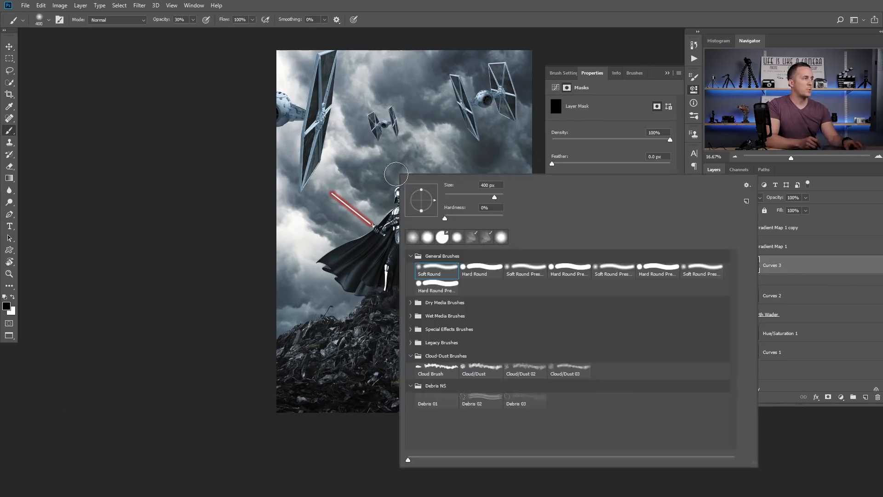
key(Escape)
scroll(471, 130, up, 3)
key(x)
mouse_move(471, 130)
mouse_down()
mouse_move(491, 170)
mouse_move(470, 126)
mouse_move(518, 153)
mouse_move(519, 105)
mouse_move(531, 153)
mouse_move(498, 105)
mouse_up()
key(ctrl+alt+f)
text([[)
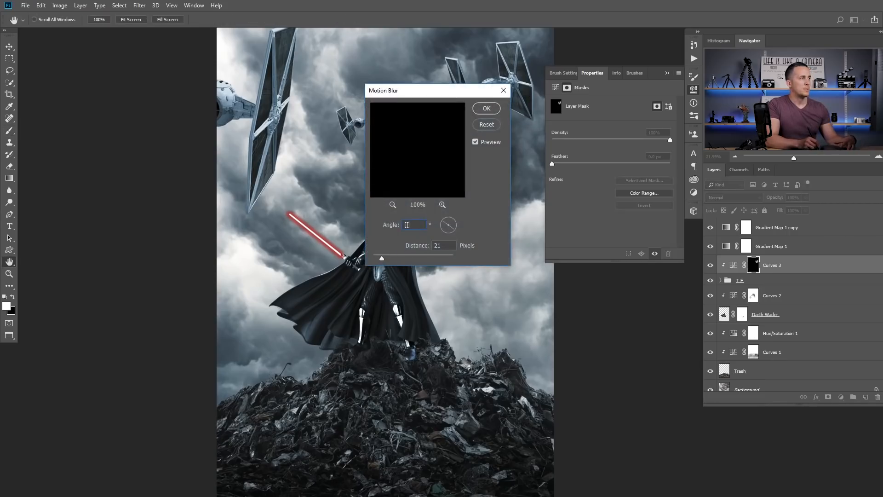
click(491, 124)
Step: Paint white on the Curves 3 mask over the shadow sides of the right and middle TIE fighters, reducing the brush to about 150 px
scroll(506, 117, up, 3)
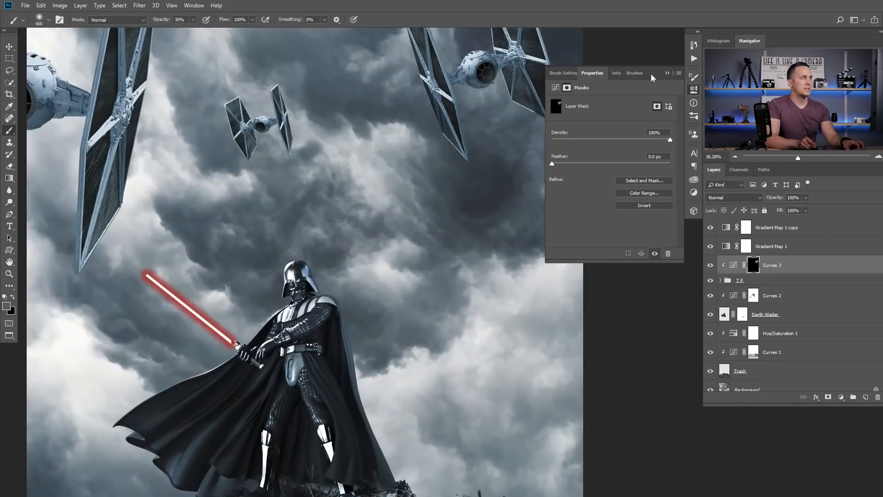
click(667, 74)
drag(498, 102, 483, 180)
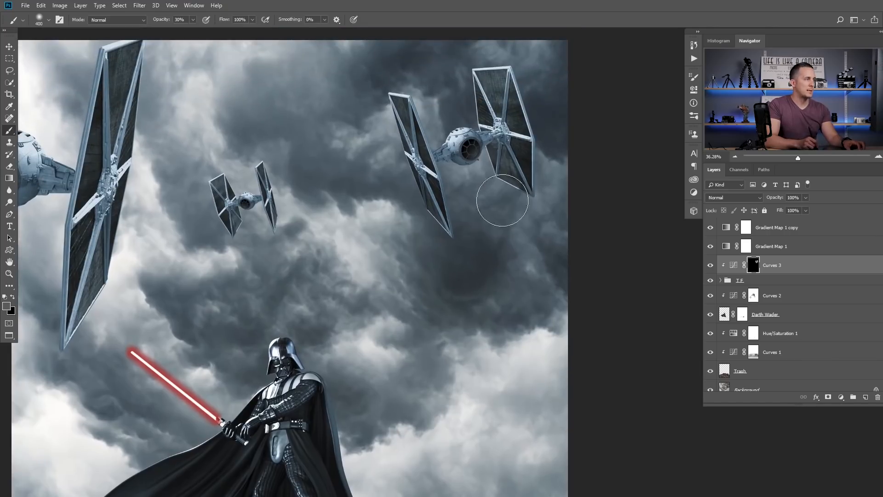
key(x)
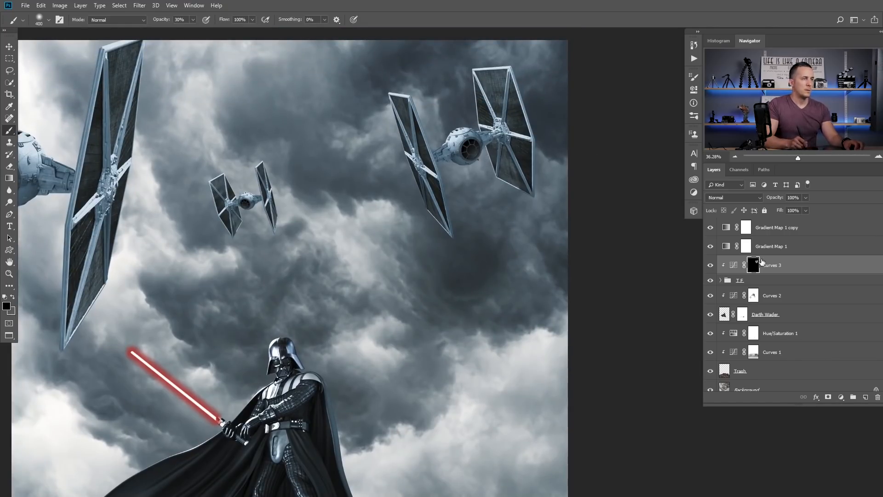
key(x)
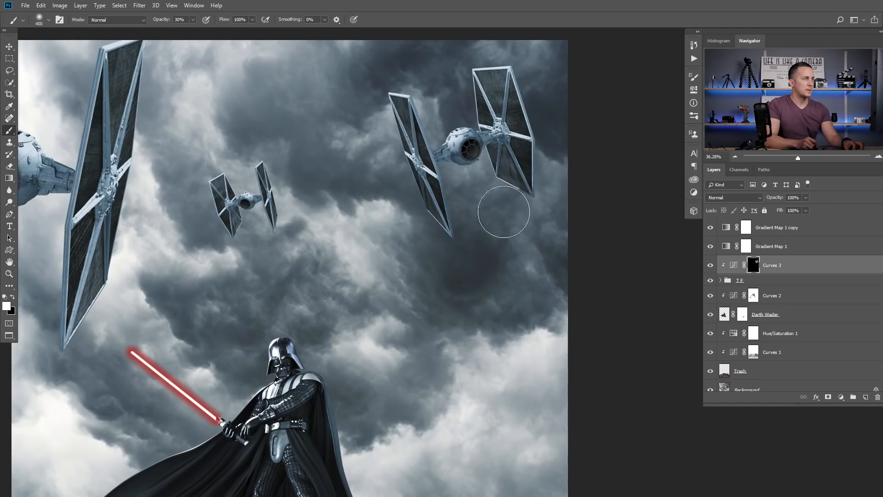
key(bracketleft)
key(bracketleft)
key(bracketleft)
key(bracketleft)
key(bracketleft)
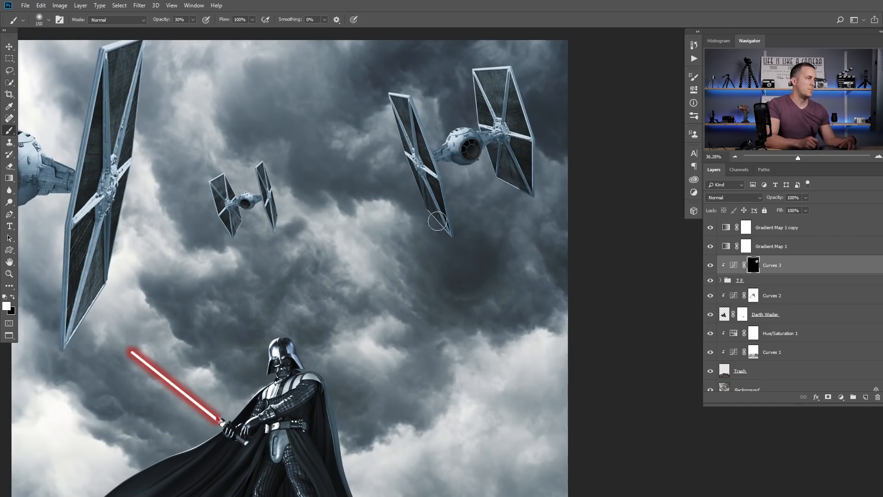
key(bracketleft)
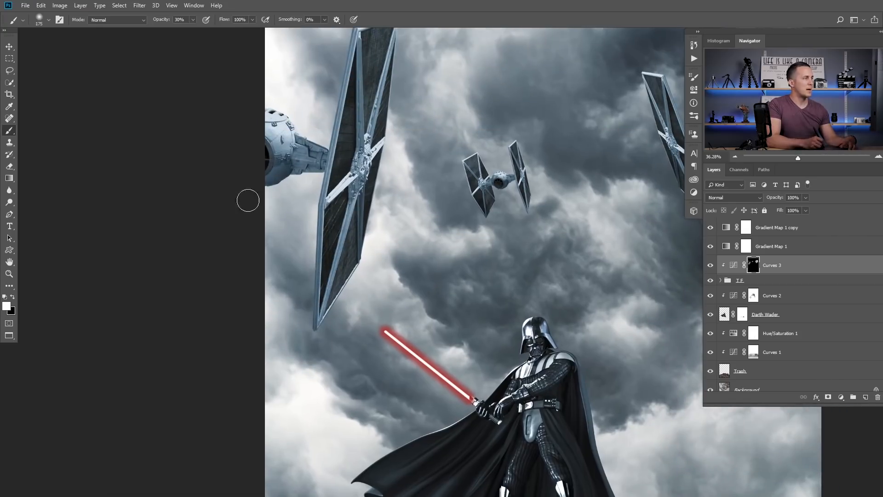
Step: Darken the large left TIE fighter by painting white on the Curves 3 mask with brush sizes from 125 to 250 px
key(bracketleft)
key(bracketleft)
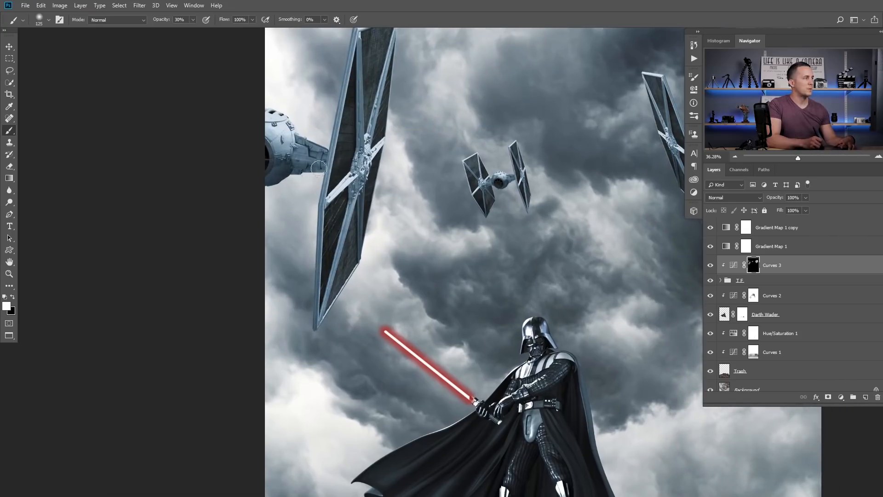
key(bracketright)
key(bracketright)
key(bracketright)
key(bracketright)
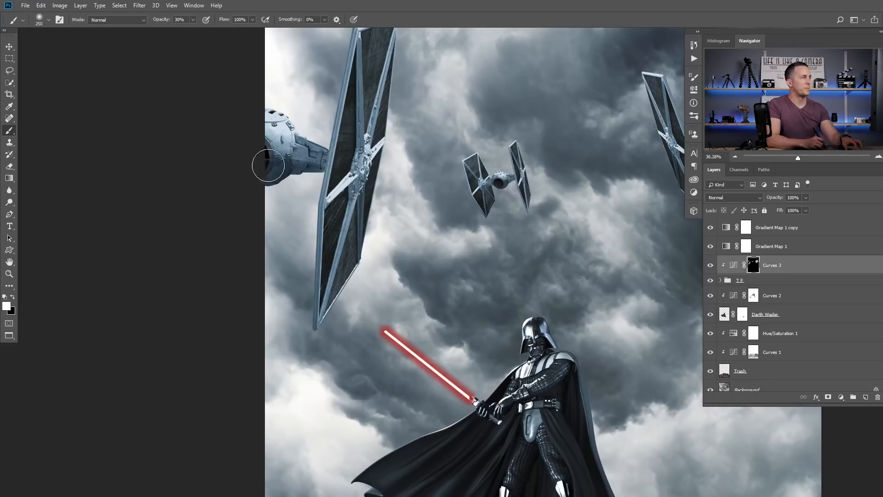
Step: Compare the whole image with and without the Curves 3 adjustment
scroll(356, 172, down, 6)
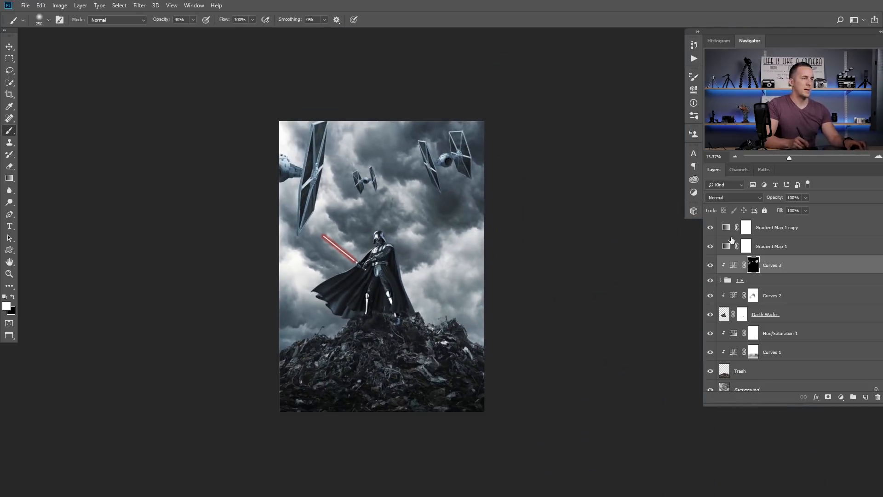
click(709, 269)
click(709, 269)
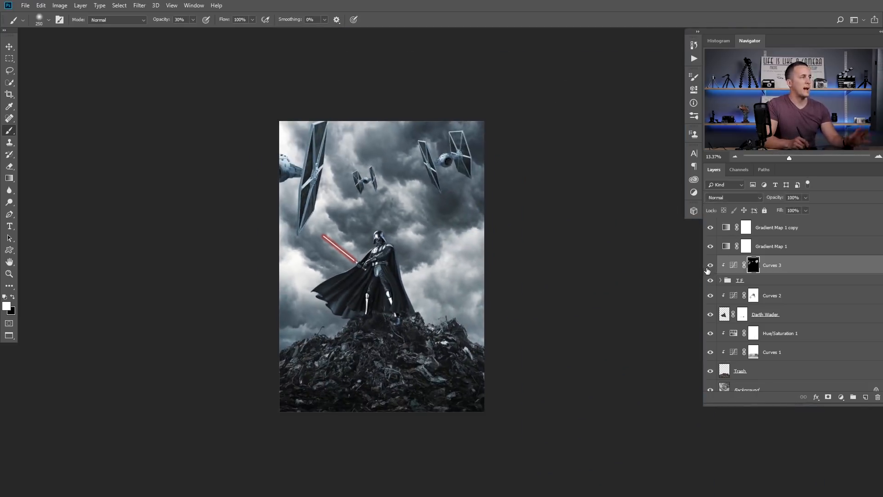
click(709, 269)
click(709, 269)
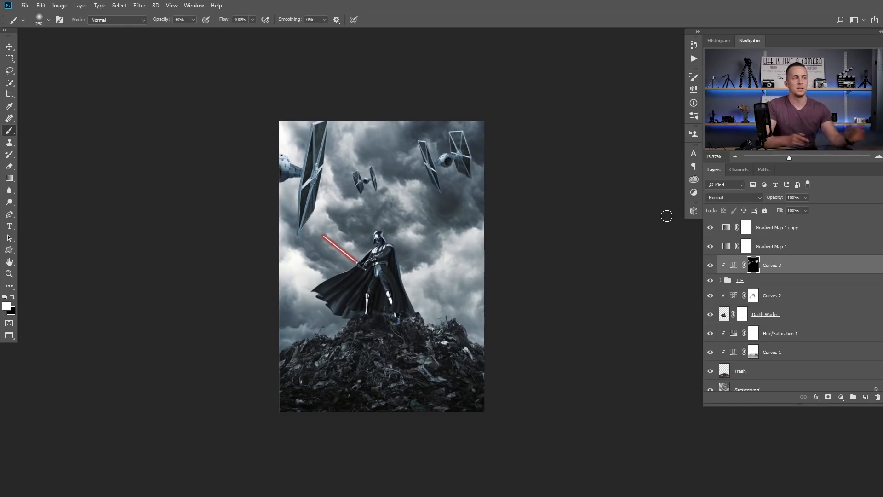
Step: Apply Motion Blur to the large TIE fighter on Layer 1 in the T F group, with angle 38° and distance 33 pixels
click(721, 281)
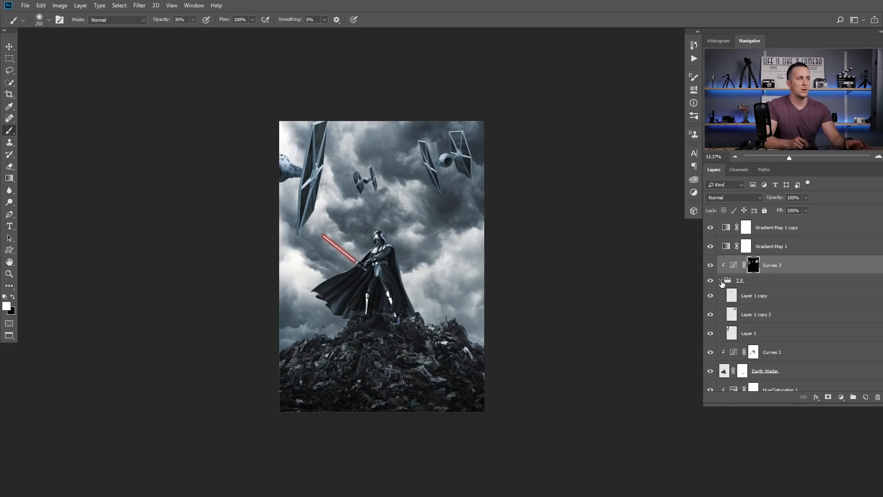
click(732, 332)
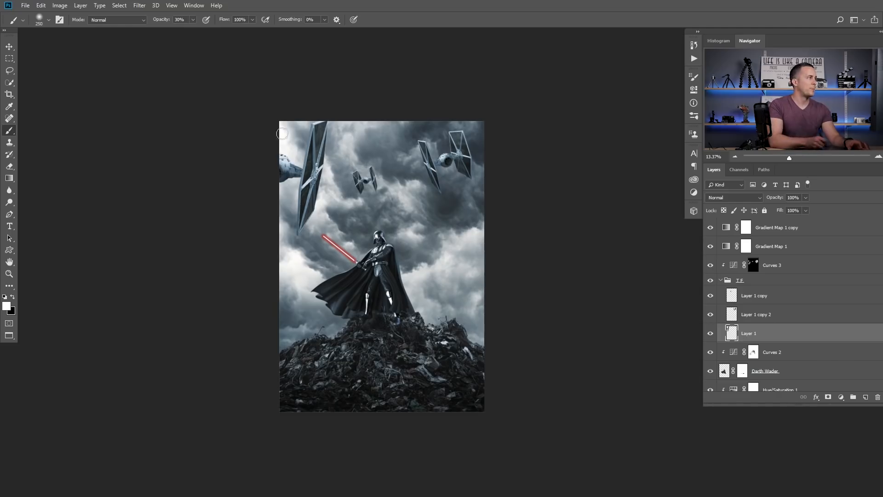
click(140, 5)
mouse_move(174, 111)
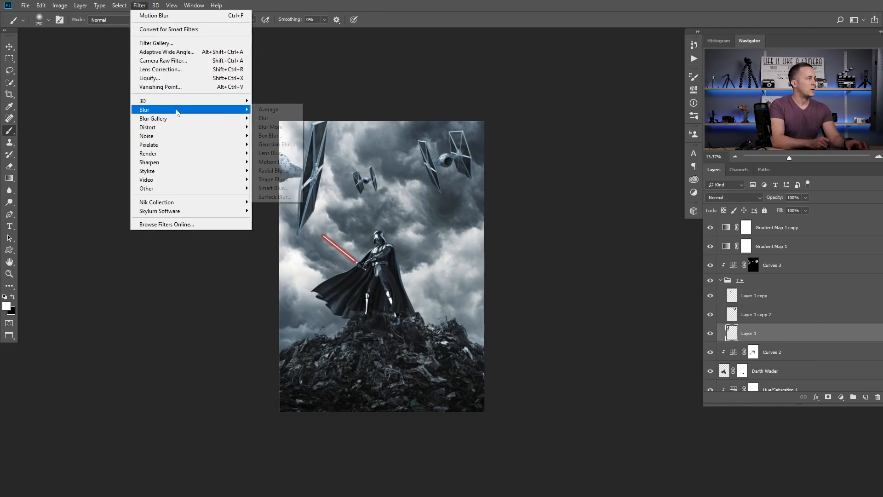
click(275, 161)
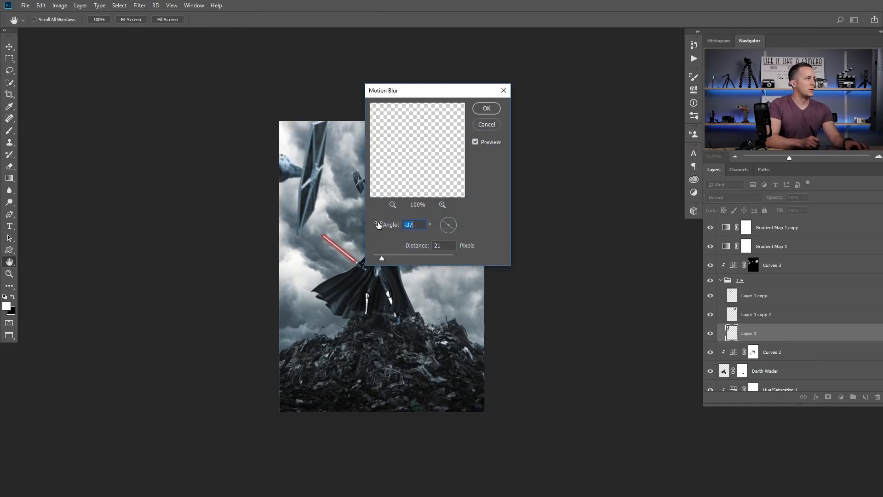
ctrl+click(303, 181)
ctrl+click(338, 203)
drag(455, 221, 455, 222)
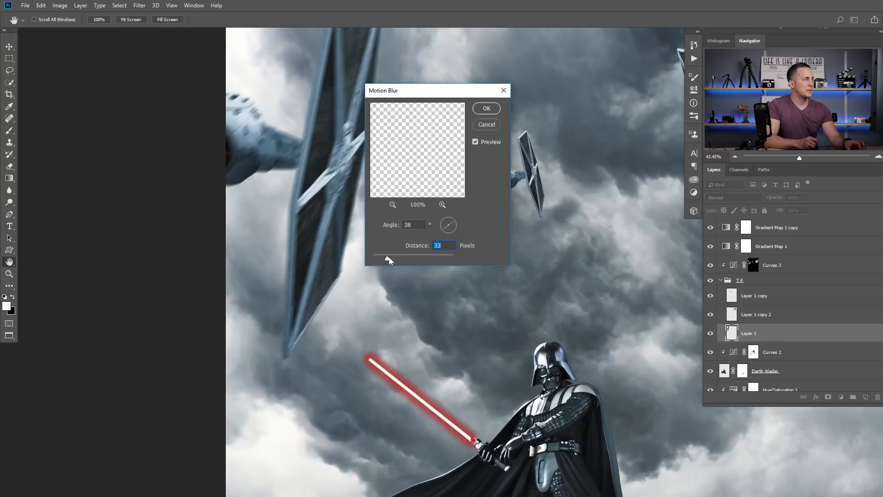
drag(452, 88, 575, 94)
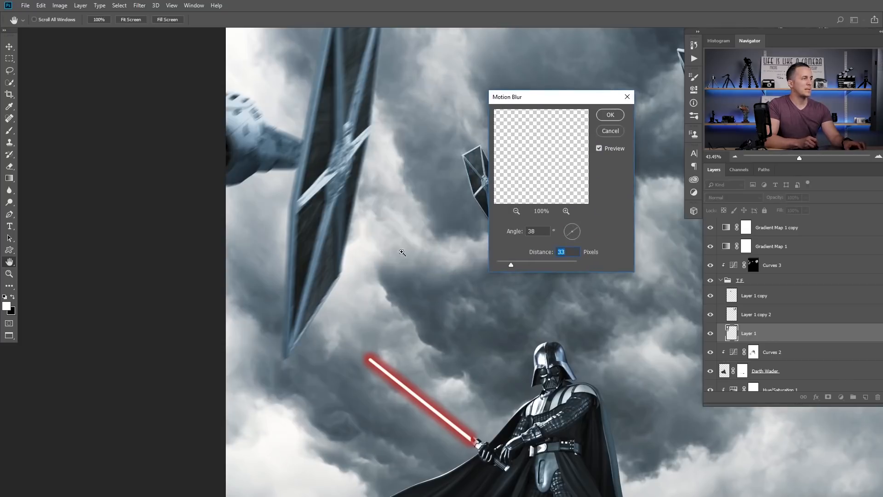
scroll(368, 258, down, 5)
drag(324, 218, 282, 203)
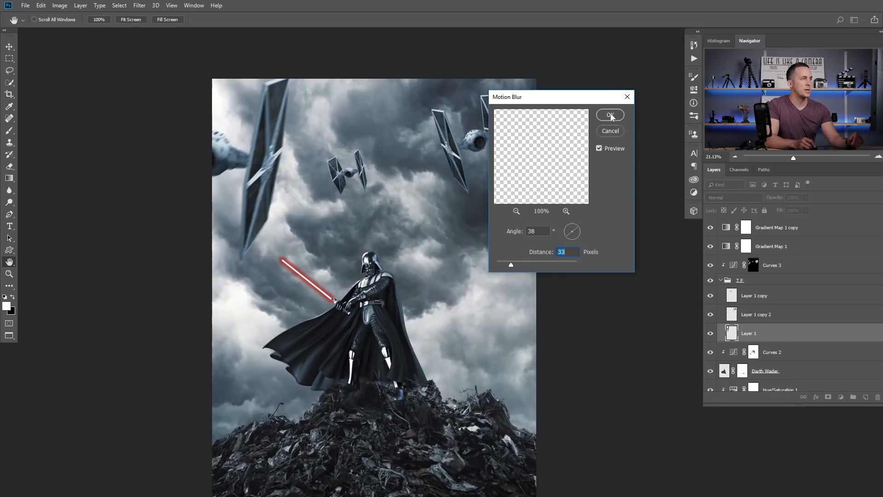
text(30)
key(Return)
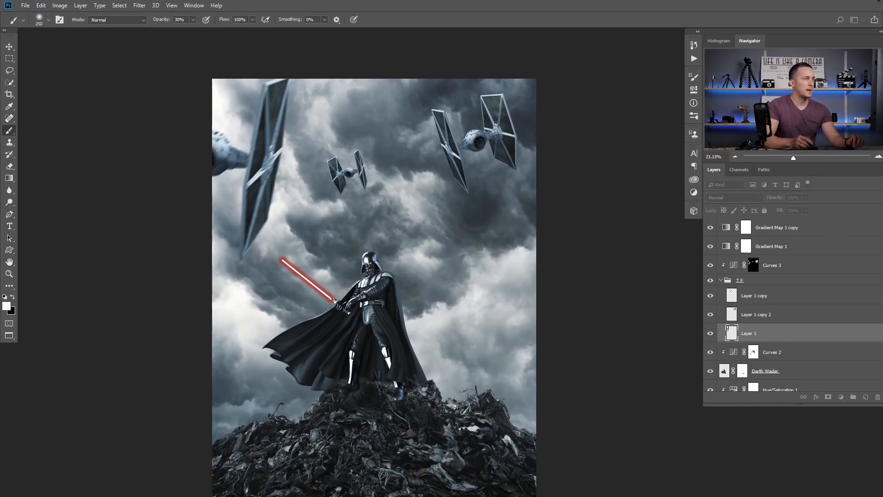
Step: Apply Motion Blur to Layer 1 copy 2 with angle 38° and distance 20 pixels, and select Layer 1 copy
key(b)
click(730, 310)
click(139, 5)
mouse_move(170, 109)
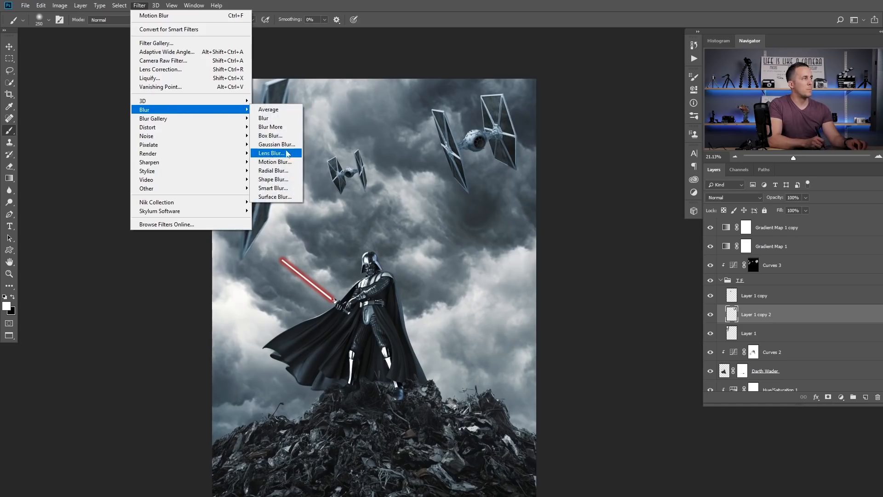
click(286, 161)
drag(508, 267, 507, 267)
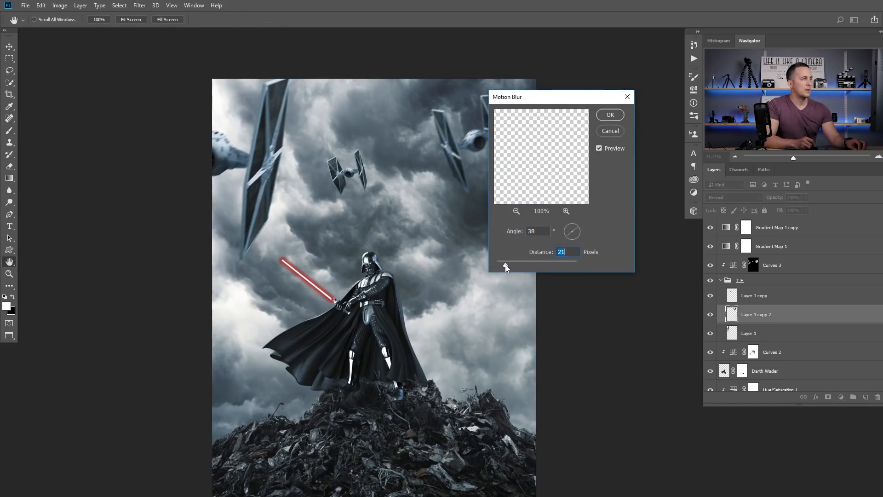
key(Return)
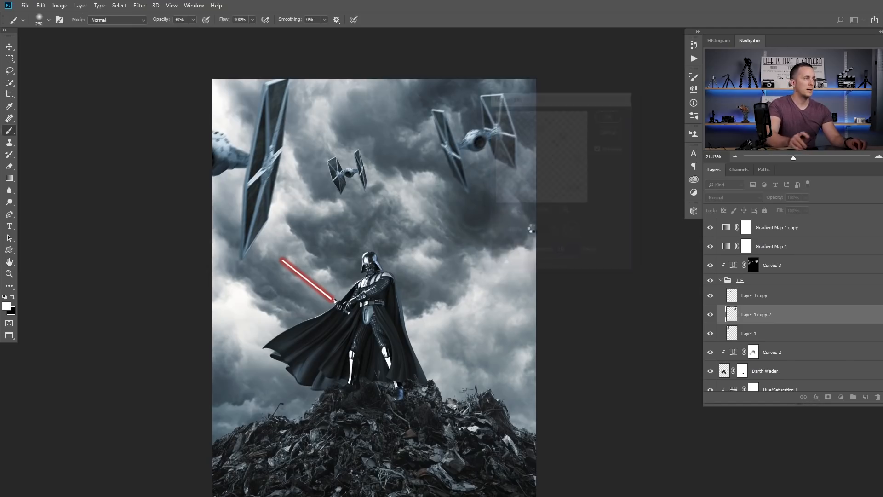
click(732, 301)
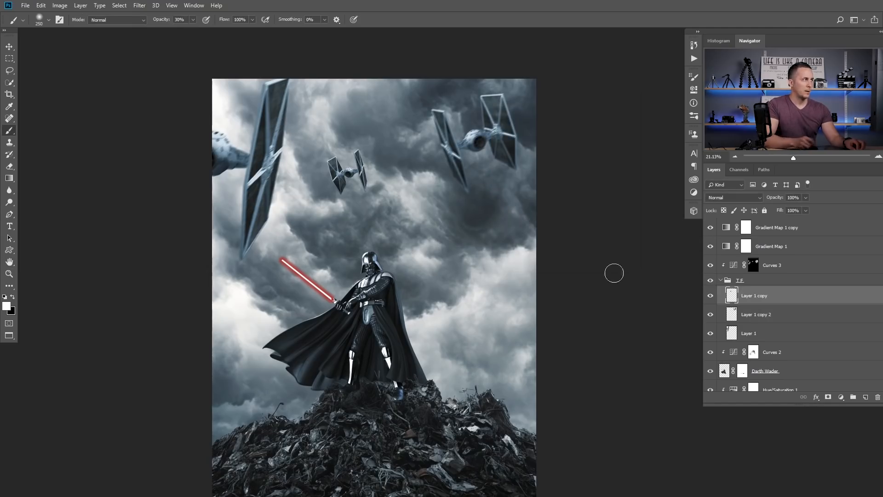
click(138, 6)
mouse_move(168, 115)
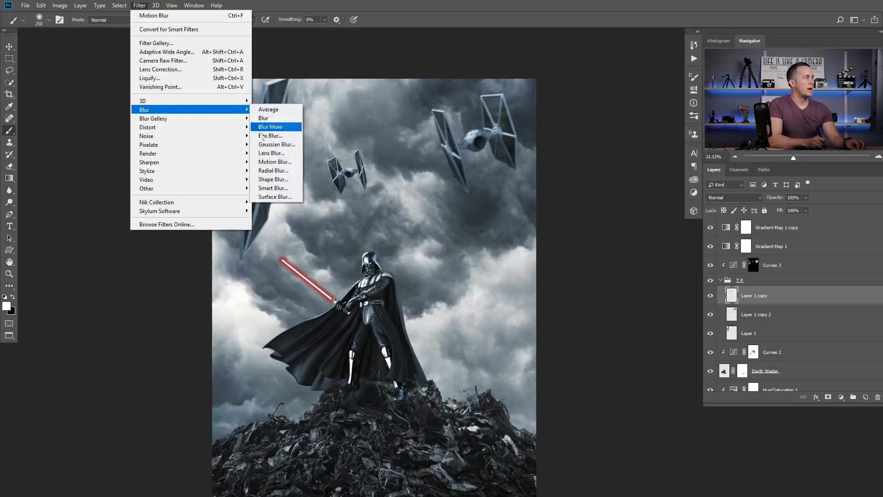
click(275, 156)
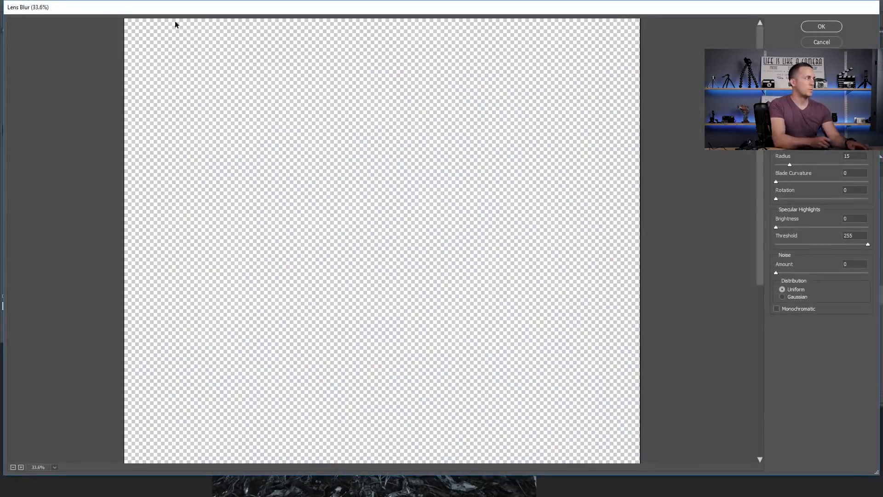
key(Escape)
Step: Apply Motion Blur to the small TIE fighter on Layer 1 copy with angle 38° and distance 12 pixels
click(141, 6)
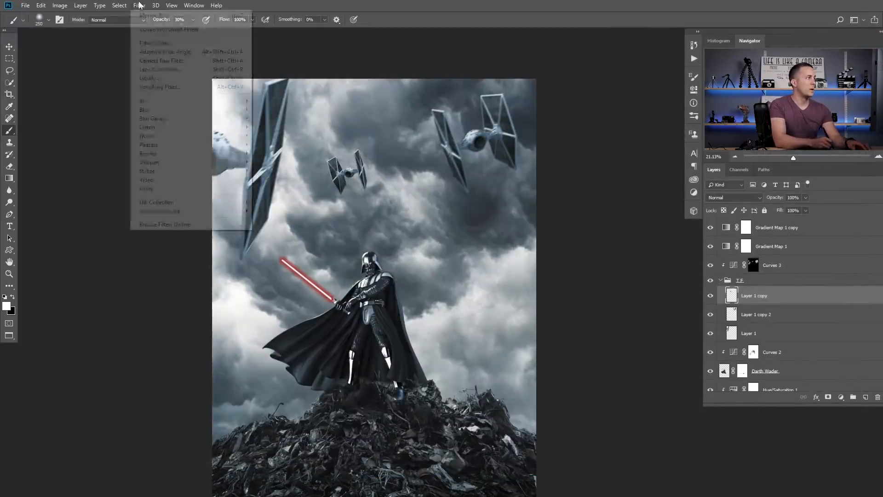
mouse_move(170, 112)
click(276, 163)
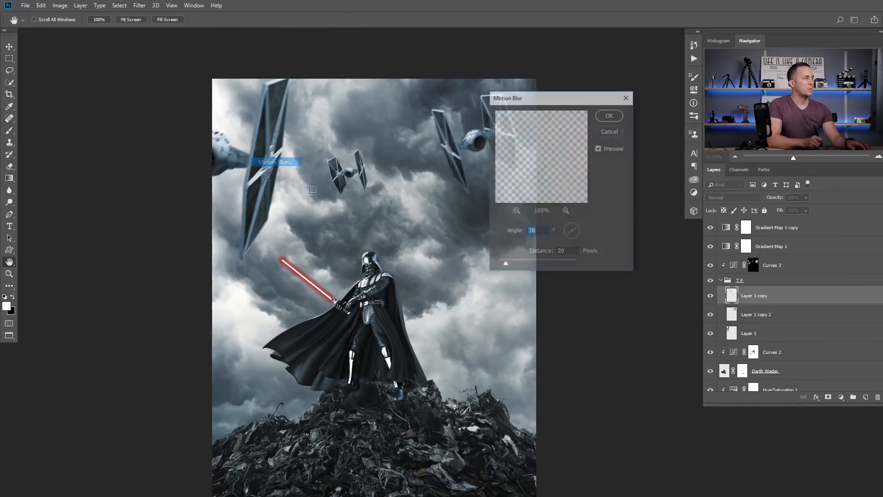
drag(503, 266, 502, 266)
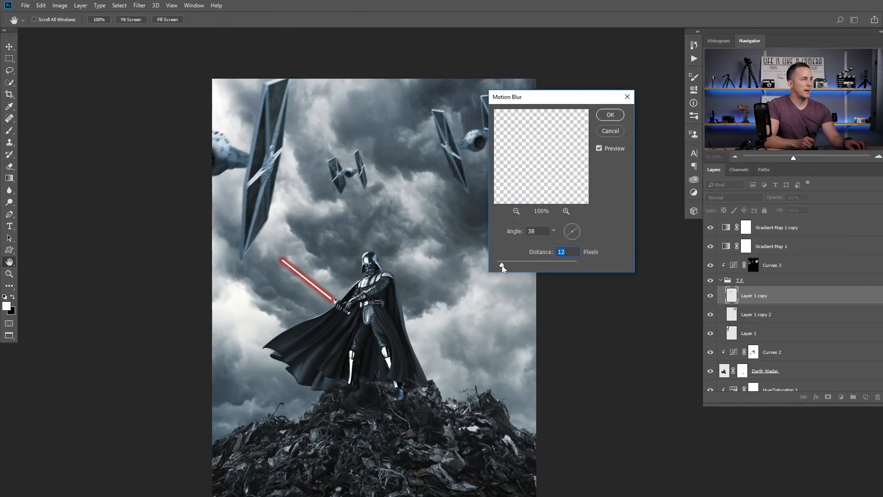
click(611, 115)
scroll(473, 233, down, 3)
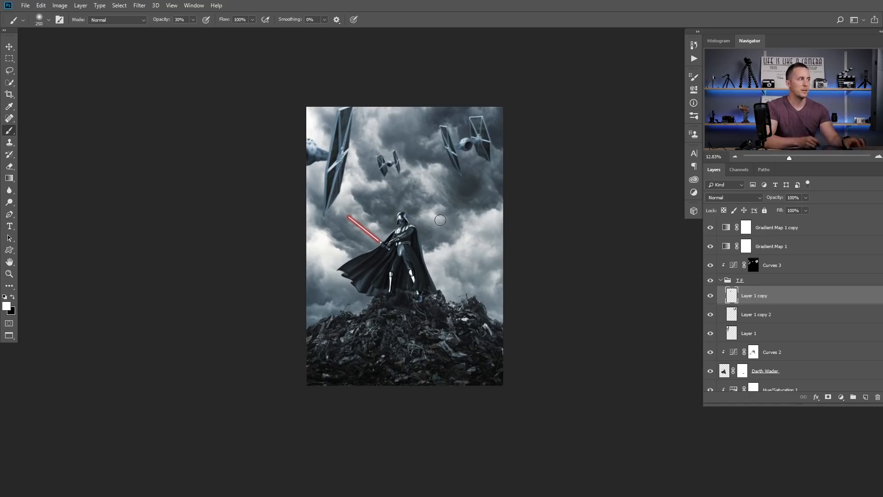
Step: Paste the copied fireball image as a new layer directly above Layer 1 copy 2
scroll(395, 151, up, 3)
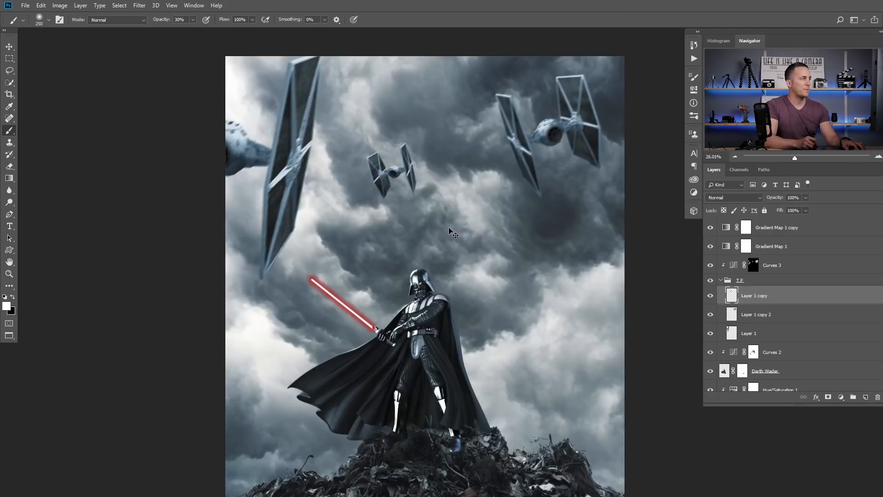
click(733, 317)
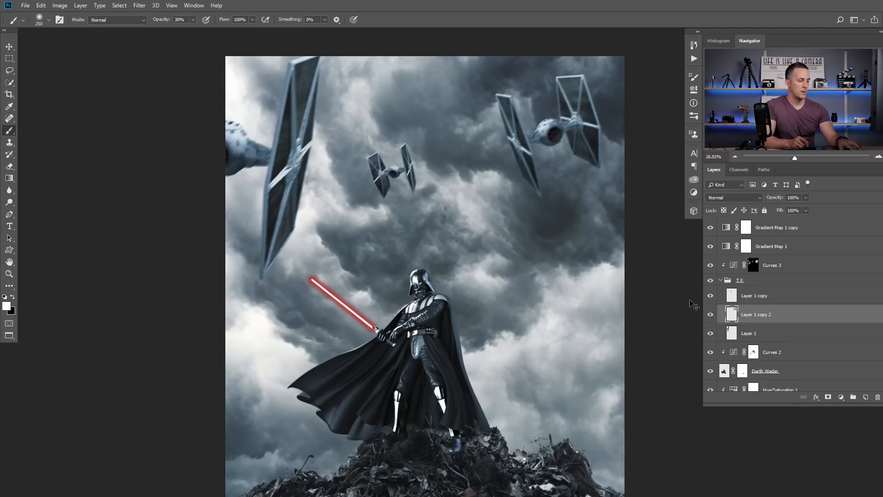
key(ctrl+v)
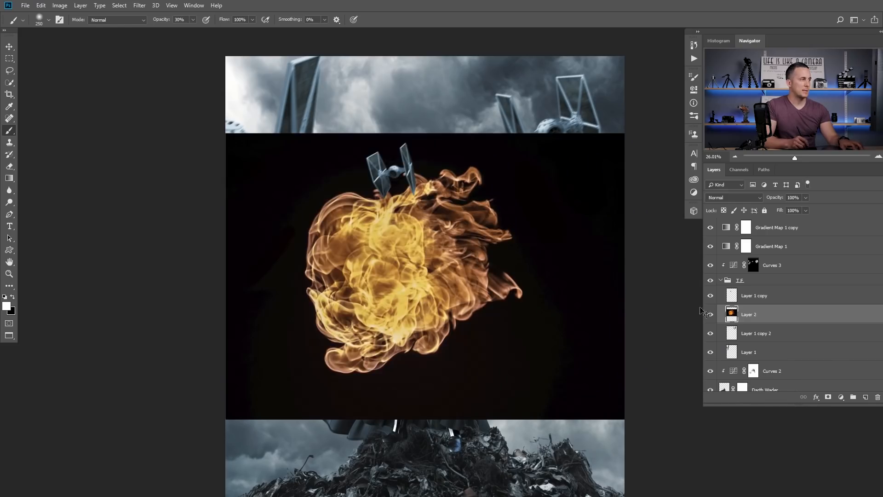
Step: Scale the pasted fireball down over Darth Vader's head and set its blend mode to Screen
key(ctrl+t)
drag(657, 134, 511, 230)
key(Return)
click(734, 197)
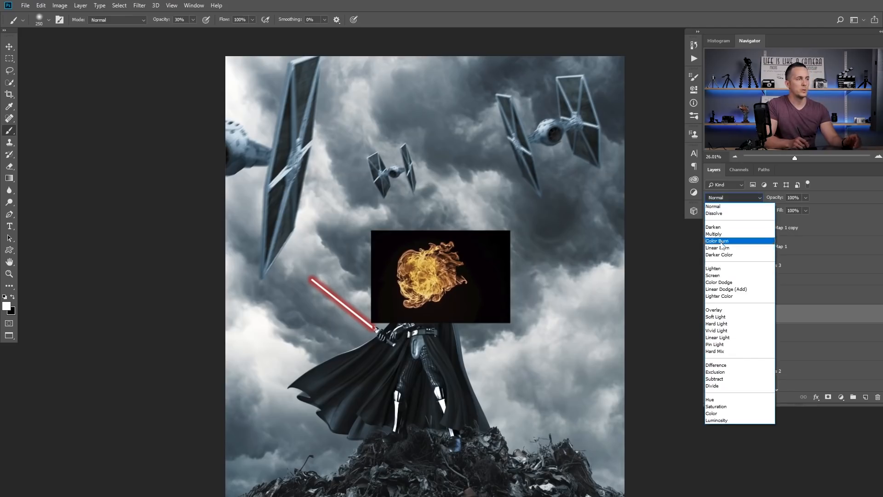
click(716, 276)
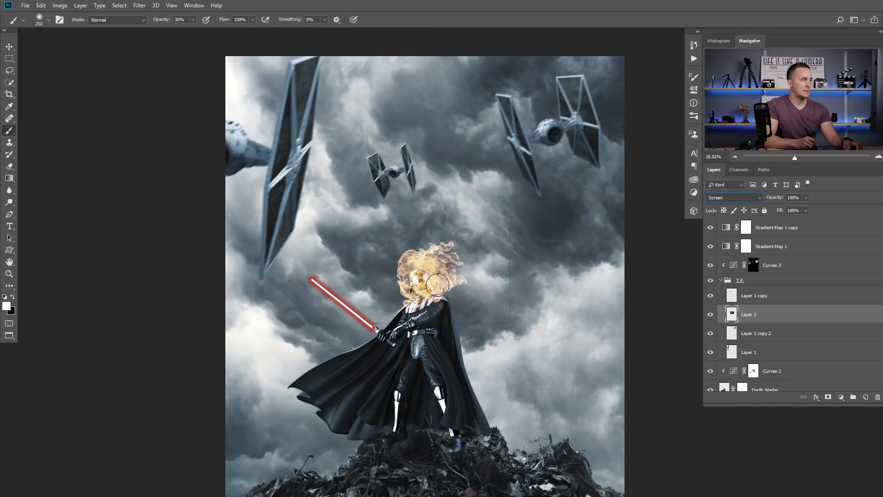
Step: Move the fireball onto the small TIE fighter, shrink it to about 43% width and 30% height, and rotate it about -31°
key(v)
mouse_move(437, 285)
mouse_down()
mouse_move(417, 210)
mouse_move(422, 216)
mouse_up()
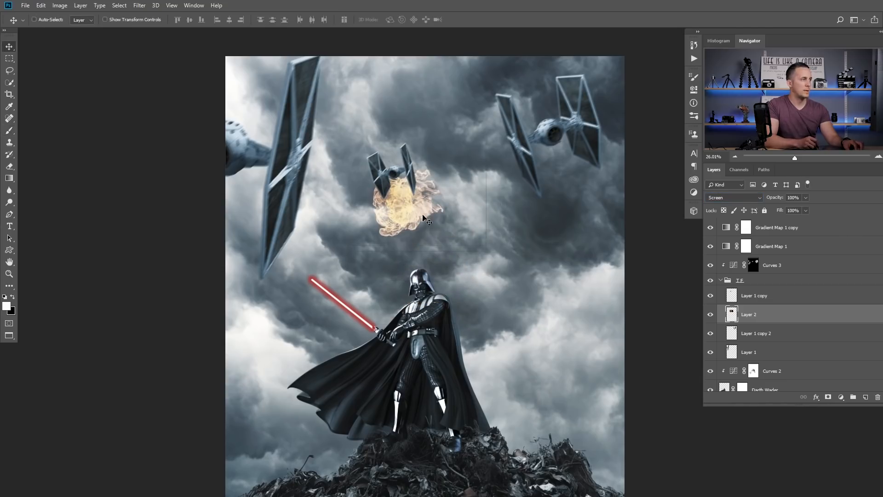
key(ctrl+t)
drag(486, 158, 461, 176)
drag(443, 186, 411, 165)
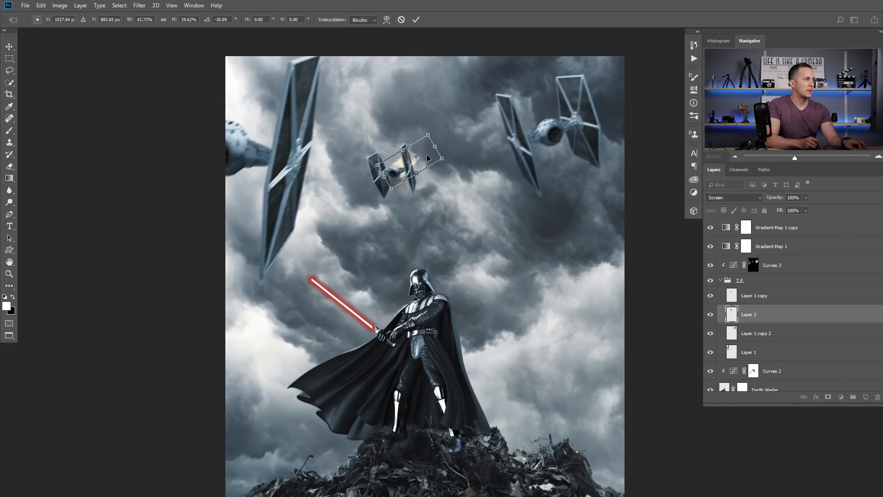
Step: Warp the fireball so the flames fit behind the small TIE fighter's right wing, and apply the transformation
scroll(427, 157, up, 4)
right_click(415, 155)
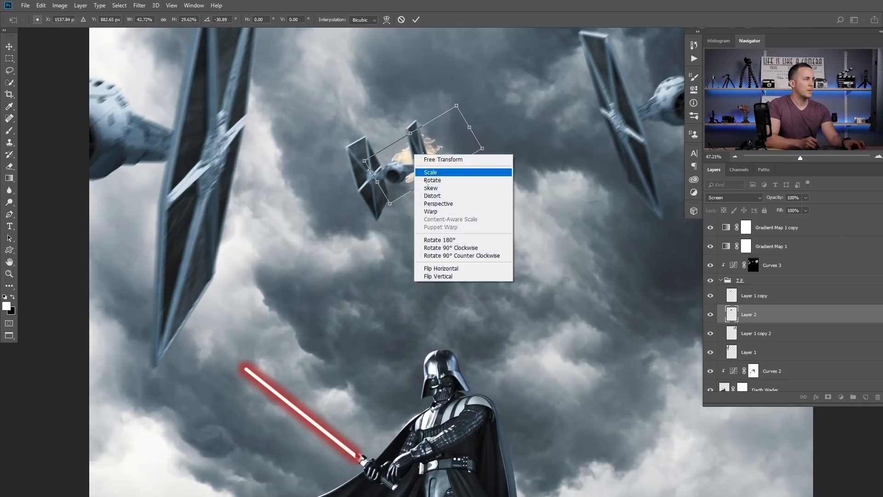
click(432, 211)
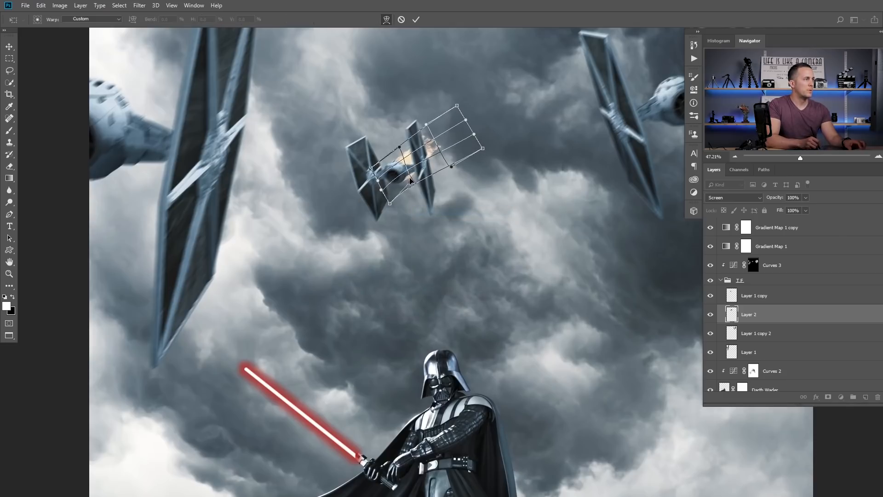
drag(430, 158, 444, 150)
mouse_move(403, 182)
mouse_down()
mouse_move(407, 189)
mouse_move(392, 158)
mouse_move(403, 179)
mouse_up()
drag(436, 140, 431, 141)
key(Return)
drag(434, 205, 434, 182)
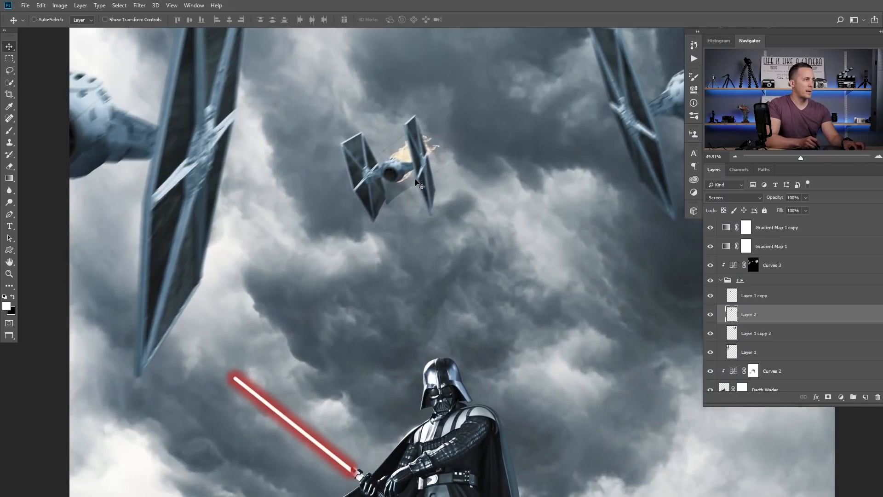
Step: Move the fireball layer out of the T F group to directly above Curves 2 and rename it Fire
key(e)
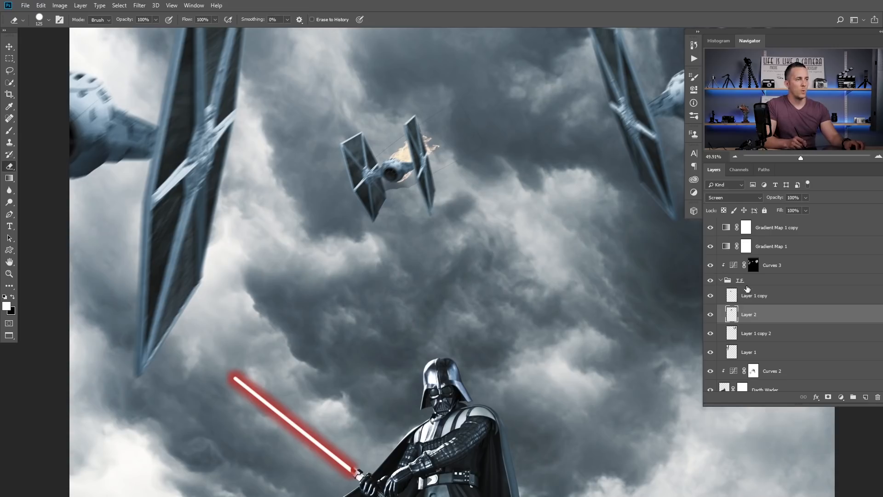
drag(733, 318, 738, 366)
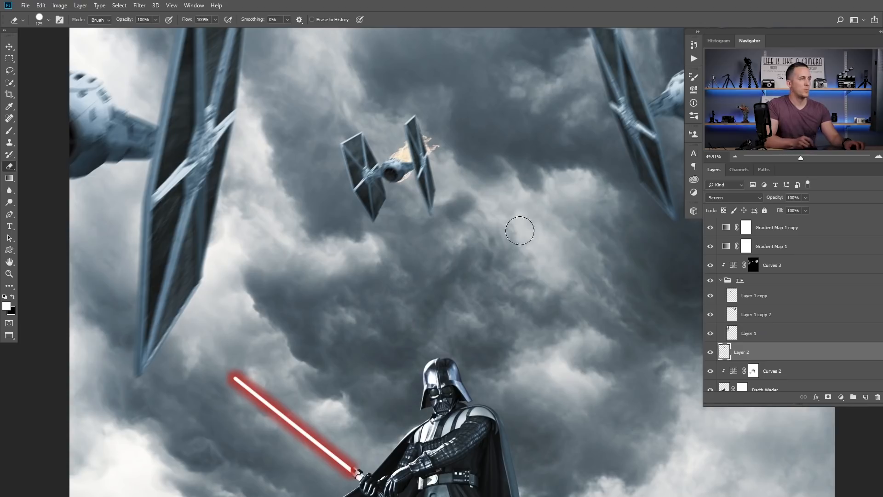
drag(409, 197, 387, 220)
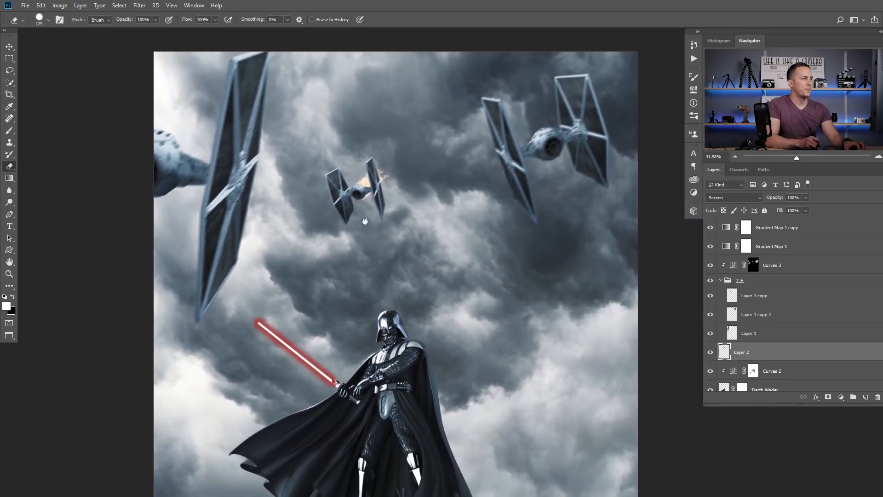
drag(358, 188, 370, 191)
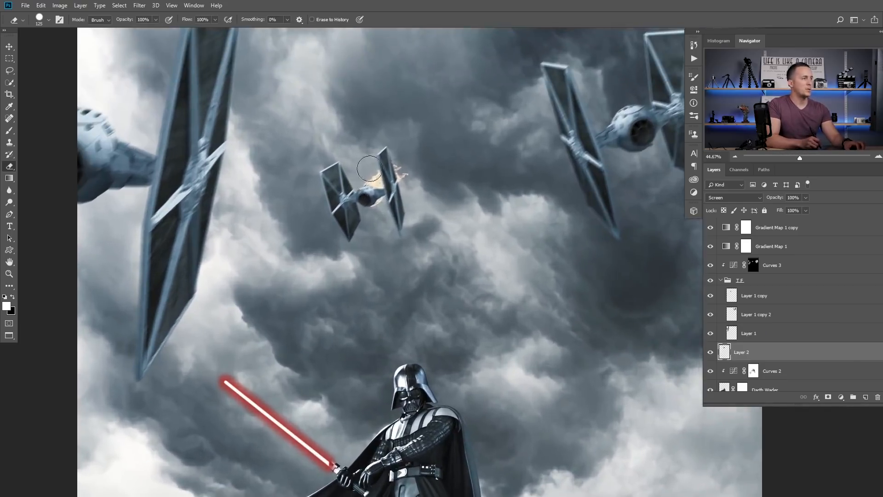
double_click(740, 352)
text(Fire)
key(Return)
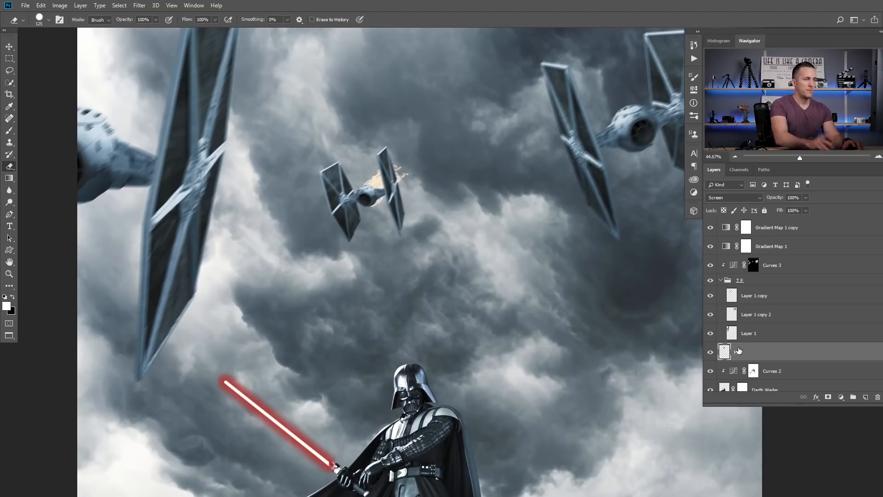
Step: Create a new layer directly below Fire and choose the Cloud/Dust 02 brush at 20% opacity for painting smoke
click(865, 397)
scroll(487, 230, down, 3)
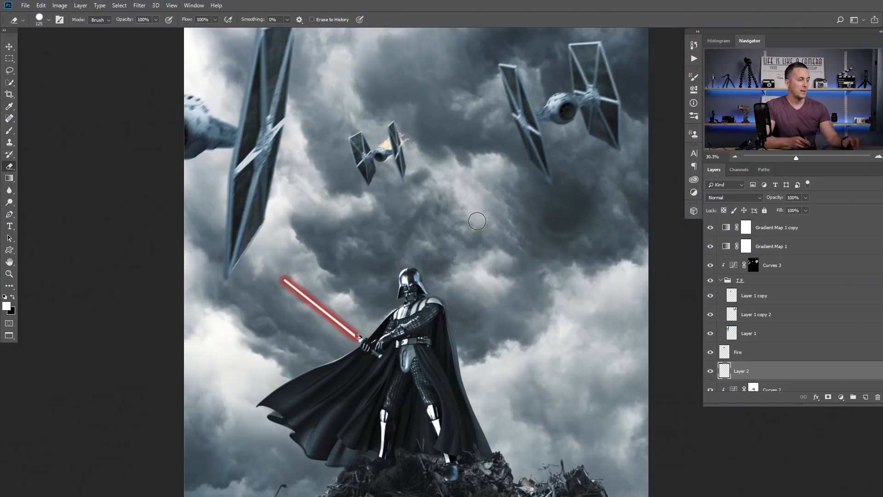
key(b)
right_click(387, 186)
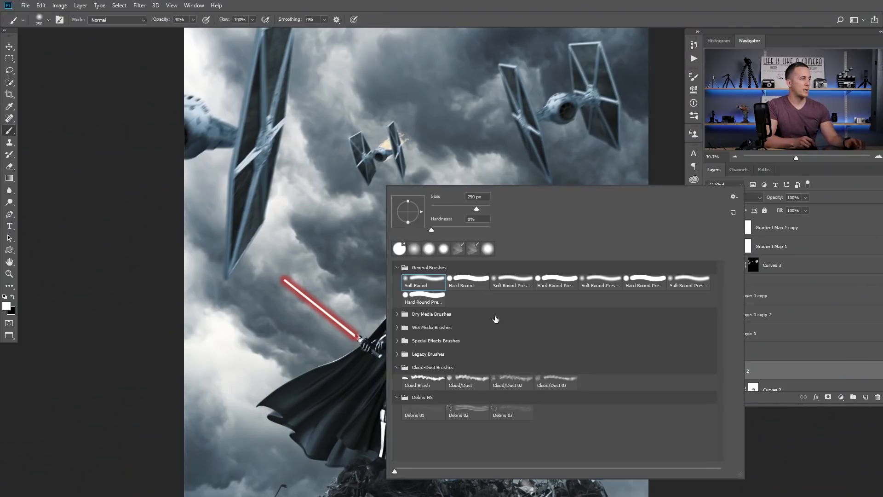
click(476, 385)
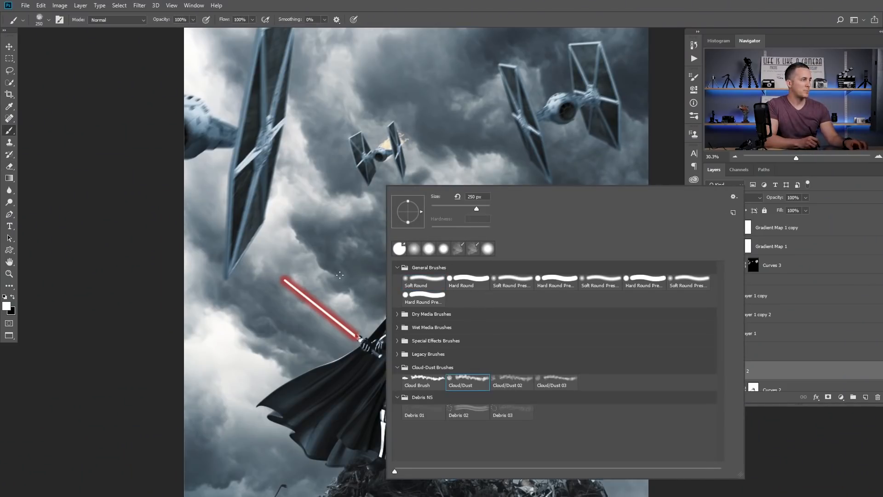
click(516, 381)
drag(344, 254, 379, 245)
key(ctrl+z)
mouse_move(380, 154)
mouse_down()
mouse_move(412, 154)
mouse_move(402, 199)
mouse_up()
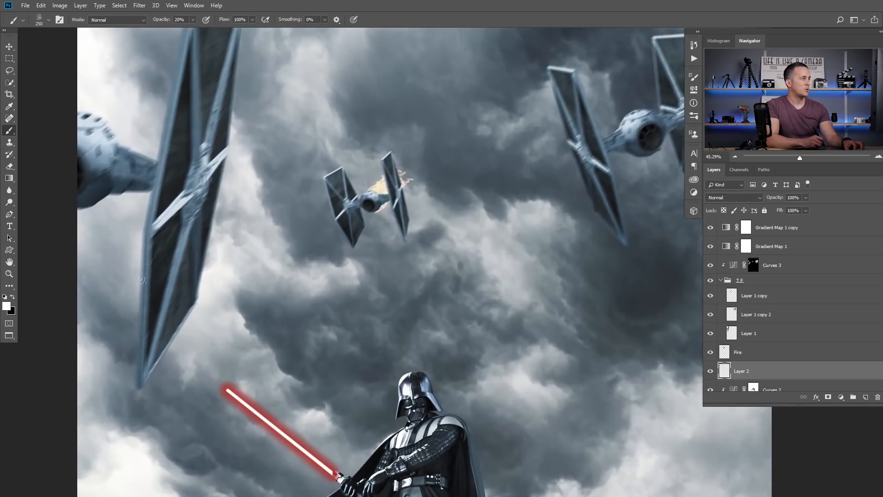
Step: Paint black smoke trailing up and to the right from the burning small TIE fighter with a 125 px brush at 20% opacity
key(x)
key(bracketleft)
key(bracketleft)
key(bracketleft)
key(bracketleft)
mouse_move(428, 142)
mouse_down()
mouse_move(453, 103)
mouse_move(428, 147)
mouse_move(388, 185)
mouse_up()
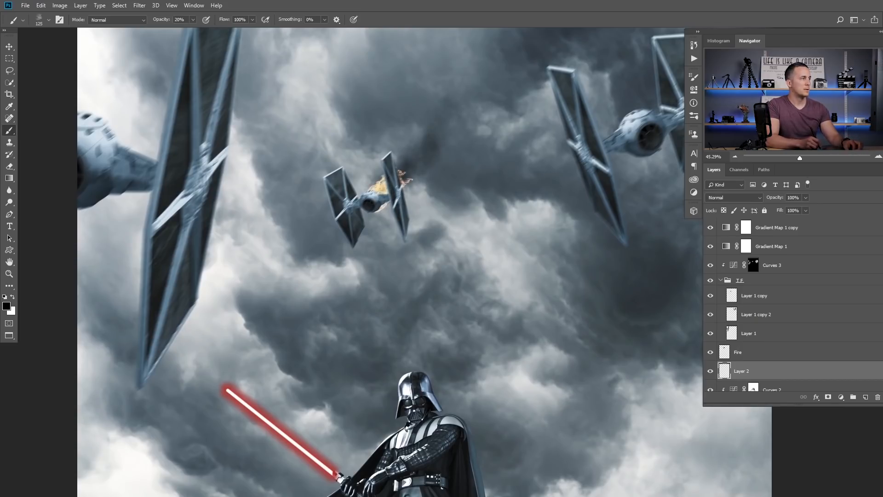
scroll(400, 173, down, 2)
key(x)
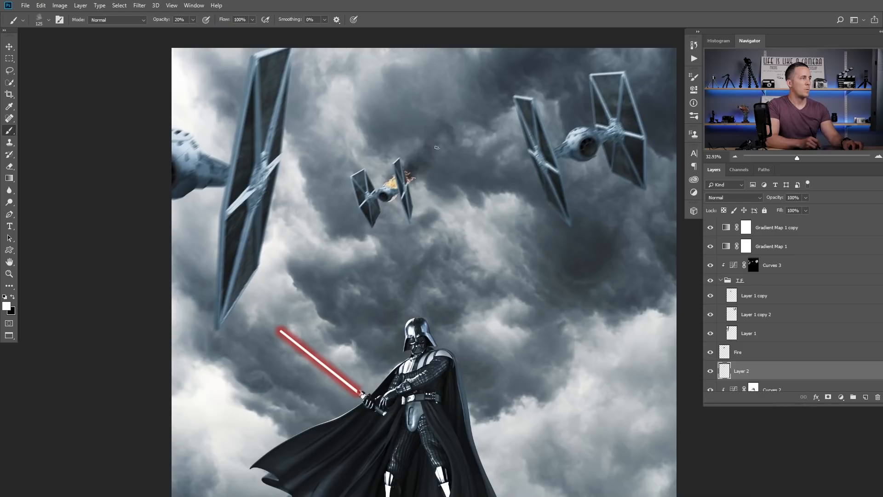
key(x)
mouse_move(440, 146)
mouse_down()
mouse_move(414, 163)
mouse_move(461, 109)
mouse_move(416, 174)
mouse_up()
Step: Thicken the black smoke close to the small TIE fighter's flames with a smaller 90 px brush
key(x)
key(x)
key(bracketleft)
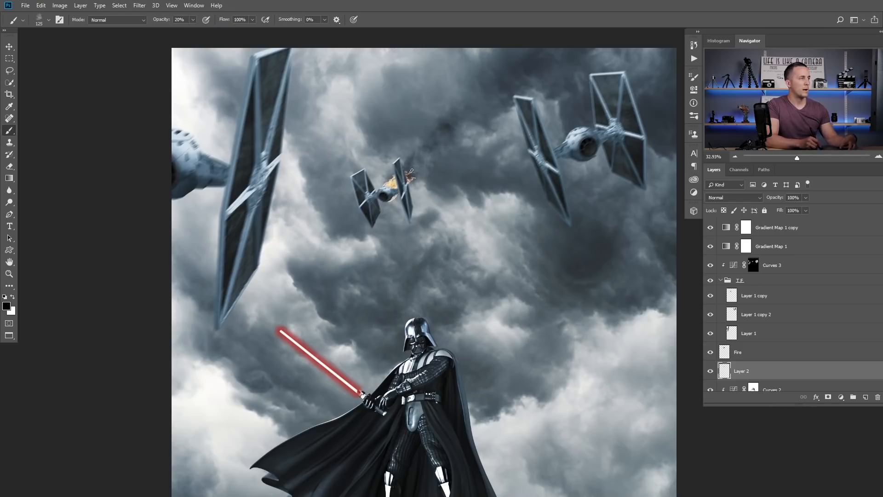
mouse_move(410, 173)
mouse_down()
mouse_move(477, 88)
mouse_move(401, 180)
mouse_up()
key(bracketleft)
key(x)
key(x)
key(x)
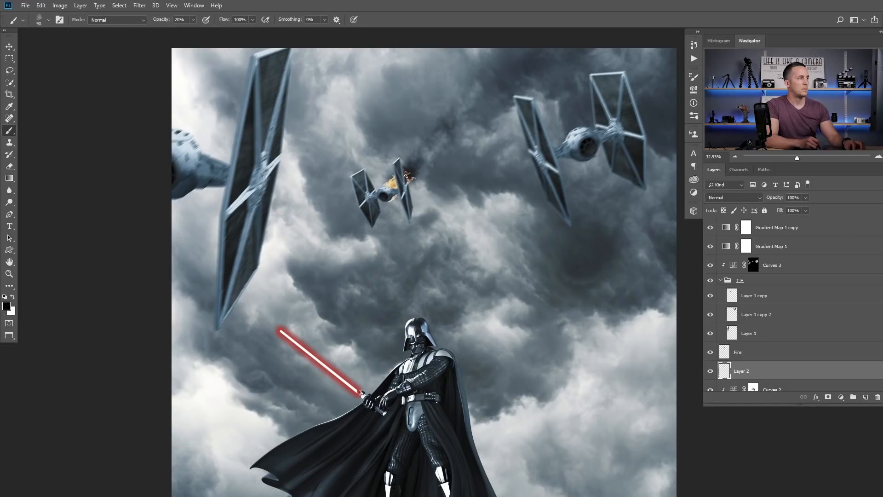
drag(407, 175, 424, 155)
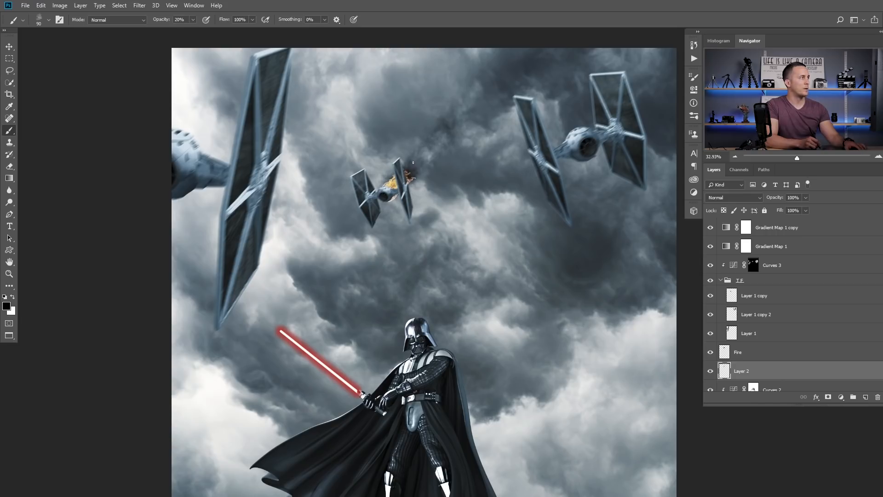
Step: Blend faint white and black wisps along the smoke trail with a 200 px brush at 10% opacity
key(1)
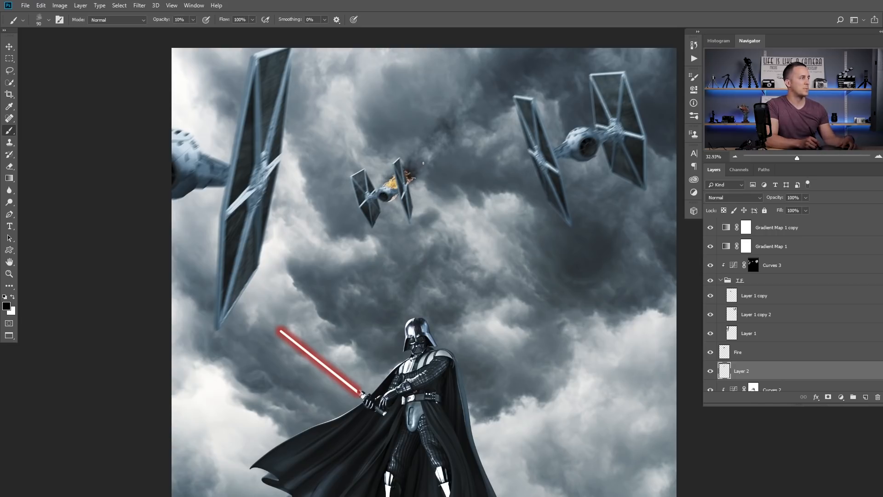
key(bracketleft)
key(x)
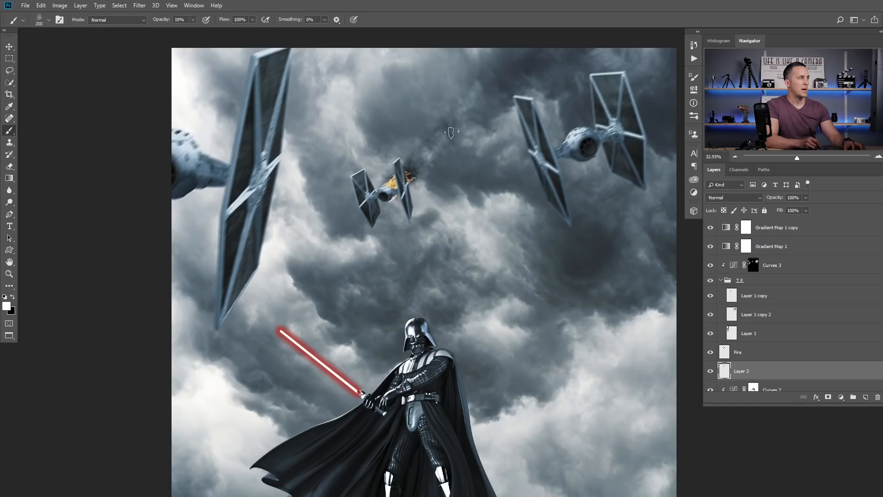
drag(422, 161, 456, 118)
key(x)
mouse_move(415, 167)
mouse_down()
mouse_move(456, 112)
mouse_move(453, 130)
mouse_up()
key(x)
key(x)
Step: Refine the upper smoke trail with black strokes, reduce the brush to 150 px and set its opacity to 20%
drag(425, 161, 445, 138)
key(bracketleft)
key(bracketleft)
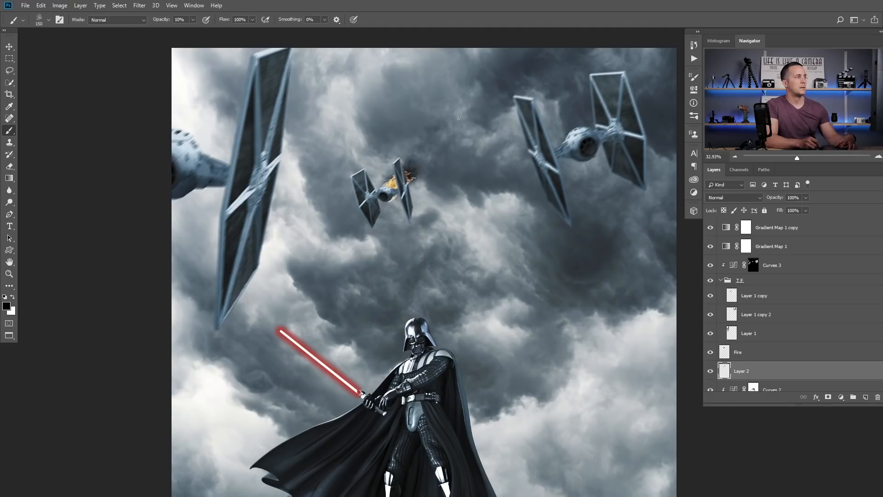
mouse_move(437, 188)
mouse_down()
mouse_move(400, 187)
mouse_move(440, 185)
mouse_up()
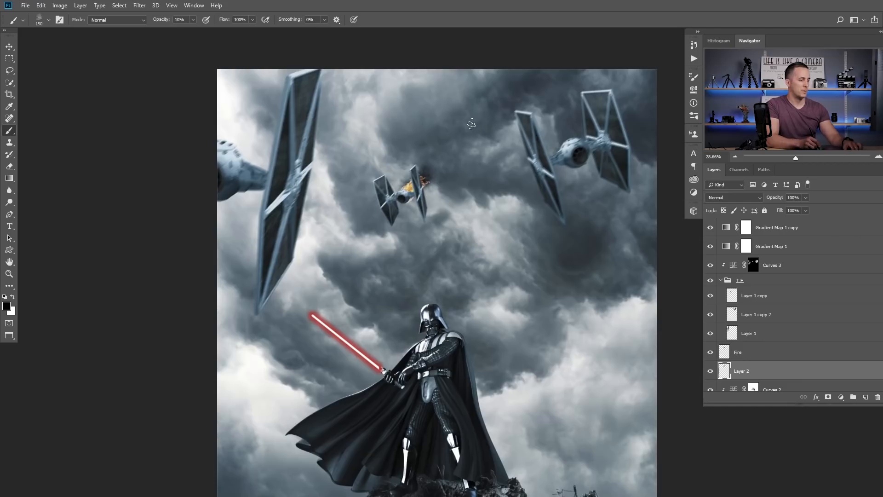
key(5)
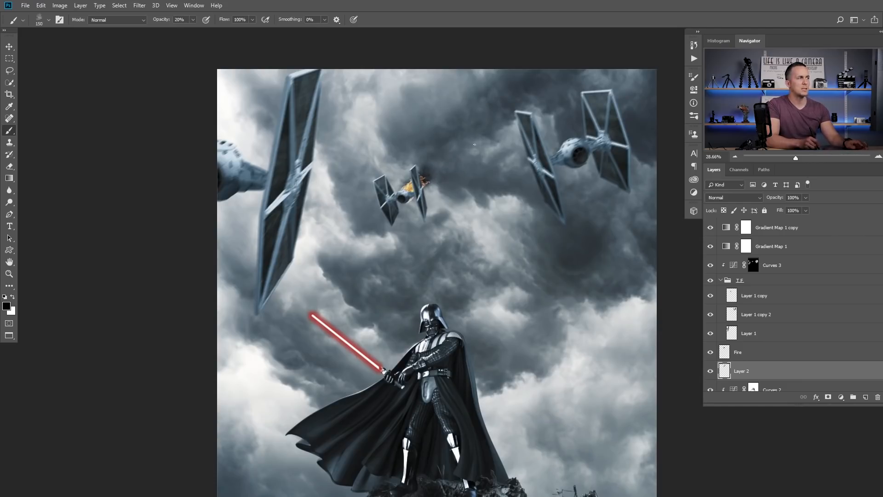
scroll(450, 157, down, 5)
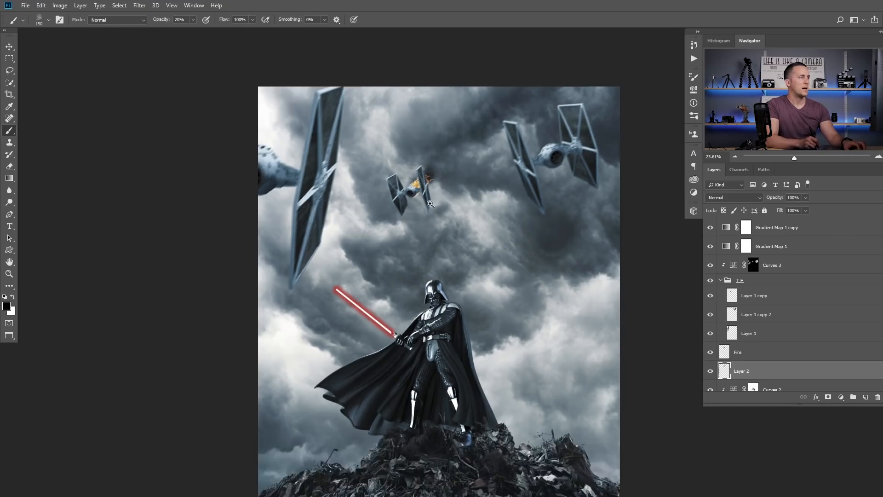
drag(431, 244, 425, 224)
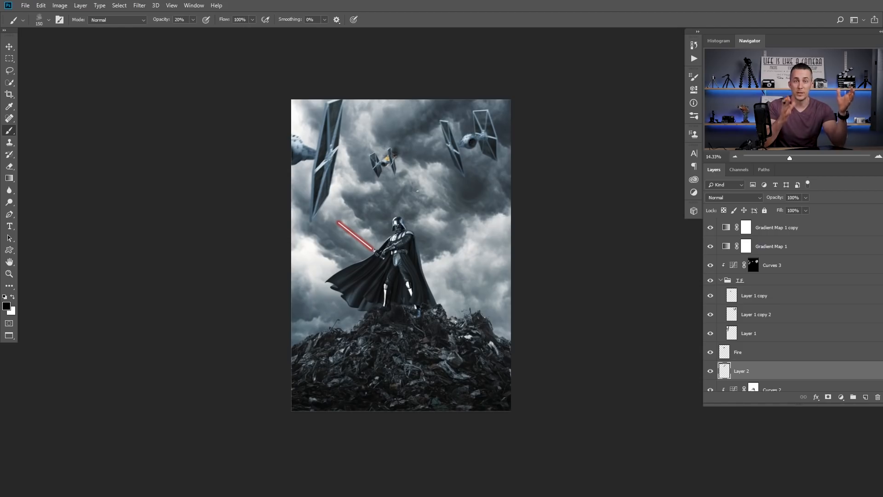
Step: Stamp all visible layers into a new merged layer above Gradient Map 1 copy and save the document
click(729, 231)
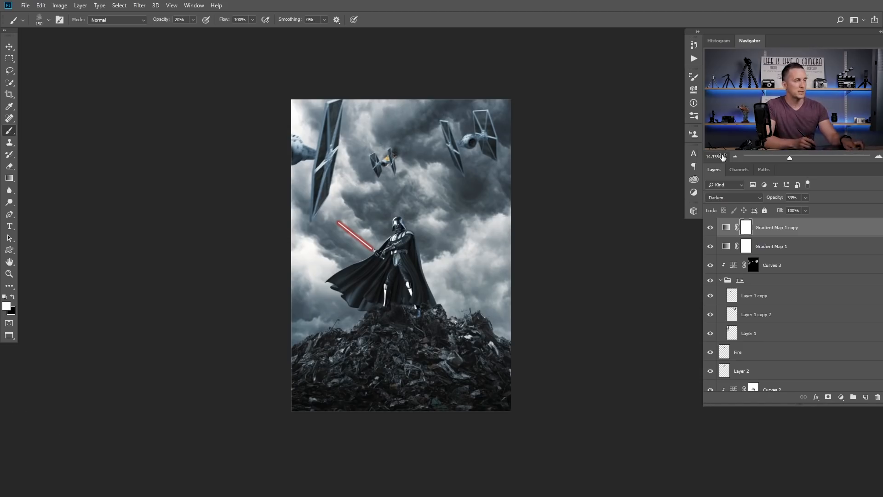
key(ctrl+alt+shift+e)
key(x)
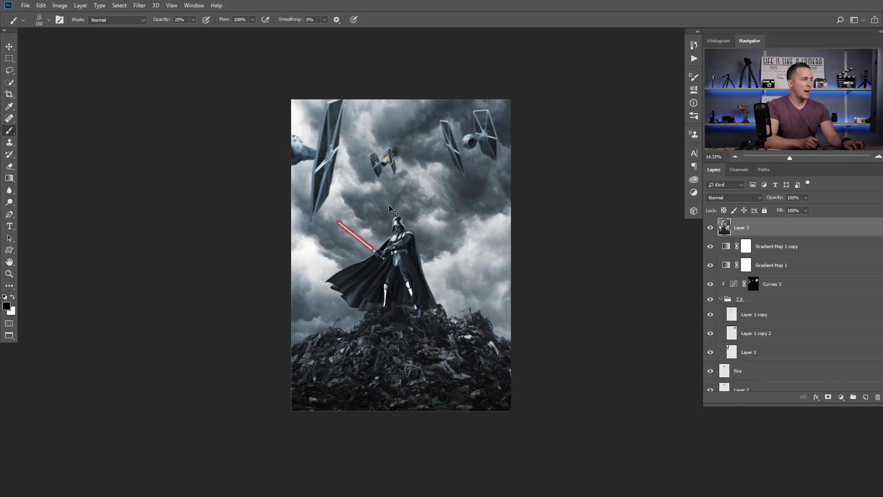
key(ctrl+s)
click(860, 302)
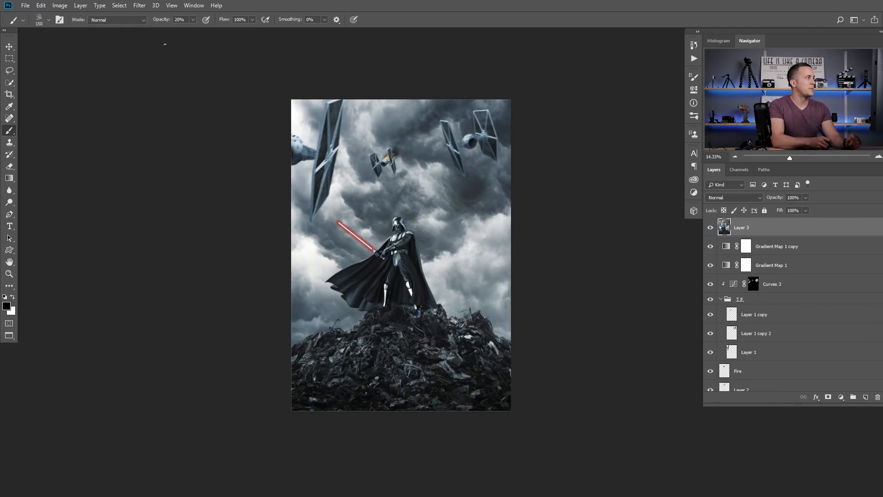
Step: Open the merged layer in the Camera Raw filter and add a vignette with amount -23, midpoint 38 and feather 75
click(140, 5)
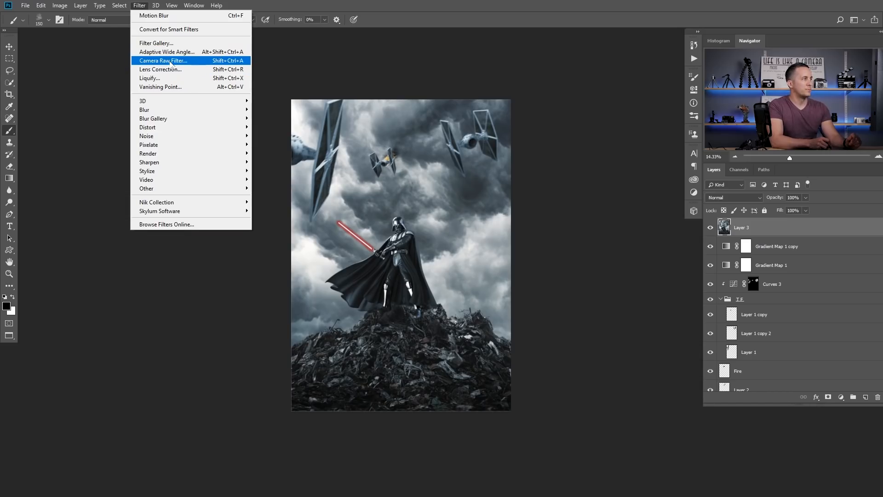
click(170, 61)
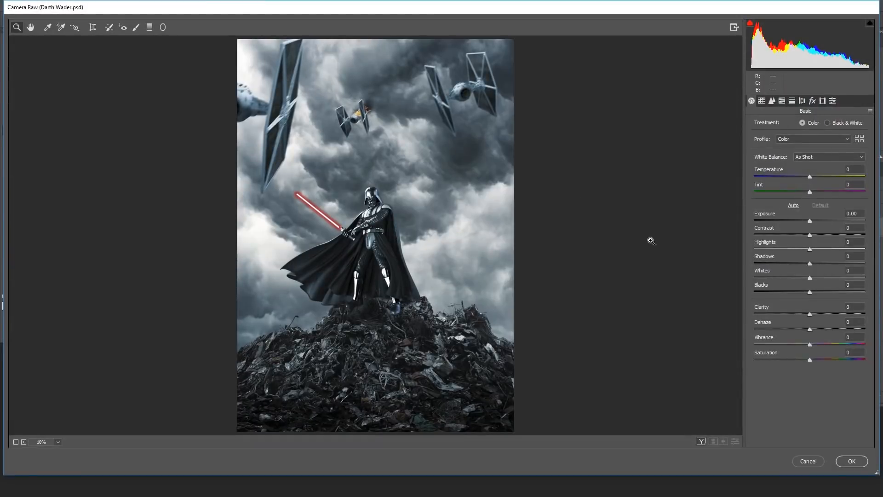
click(813, 101)
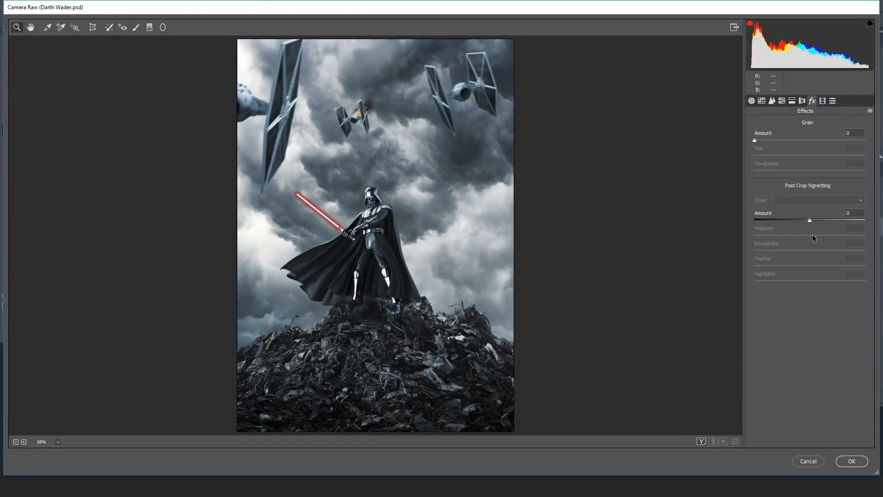
drag(809, 219, 799, 220)
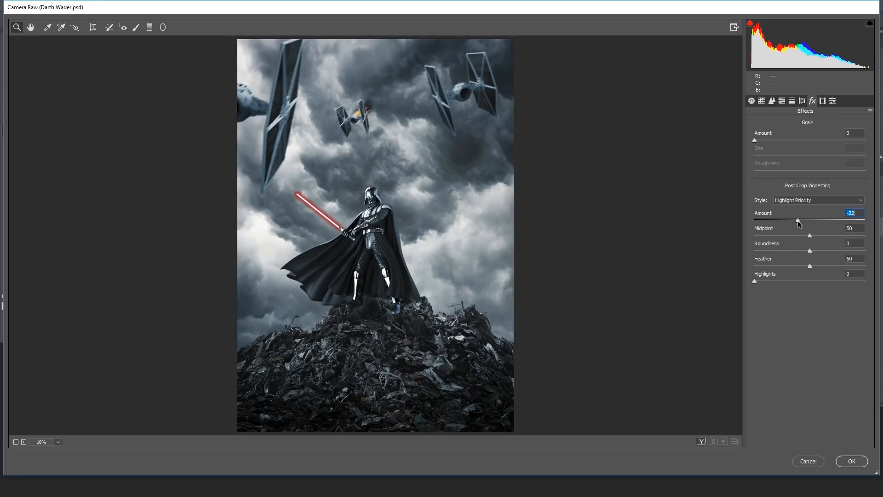
drag(809, 266, 836, 269)
mouse_move(809, 237)
mouse_down()
mouse_move(769, 235)
mouse_move(796, 235)
mouse_up()
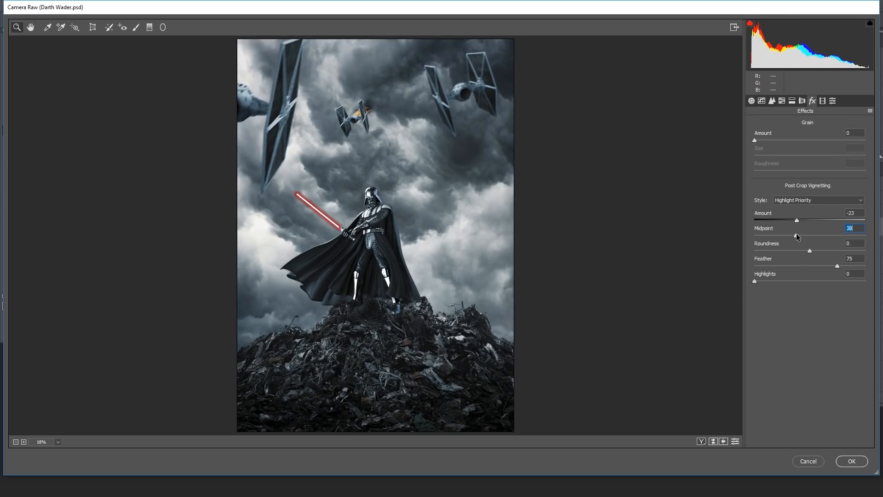
Step: Split-tone the shadows with hue 209 and saturation 21, testing a highlight tint but leaving its hue and saturation at 0
click(791, 104)
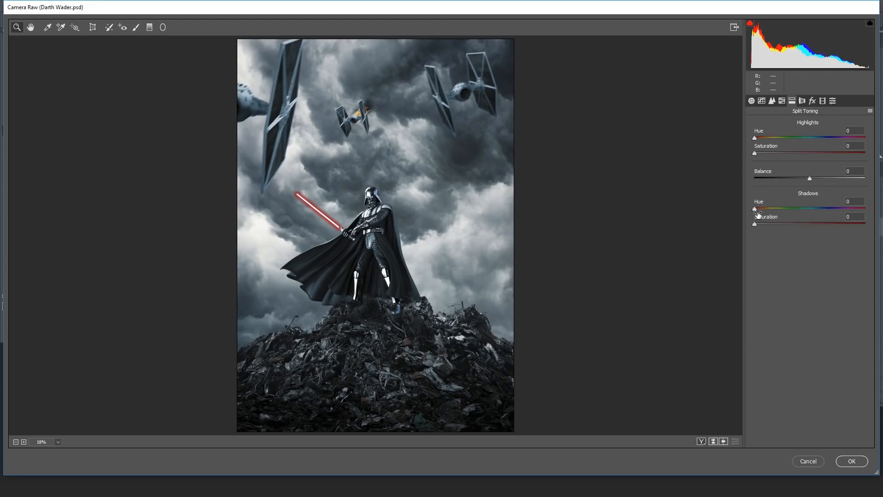
drag(755, 209, 816, 213)
drag(755, 224, 820, 210)
click(777, 224)
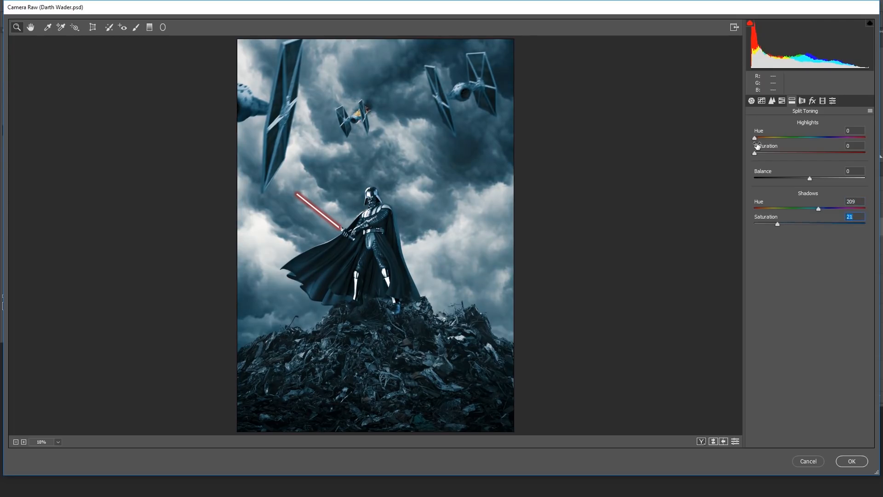
mouse_move(757, 141)
mouse_down()
mouse_move(765, 139)
mouse_move(753, 140)
mouse_up()
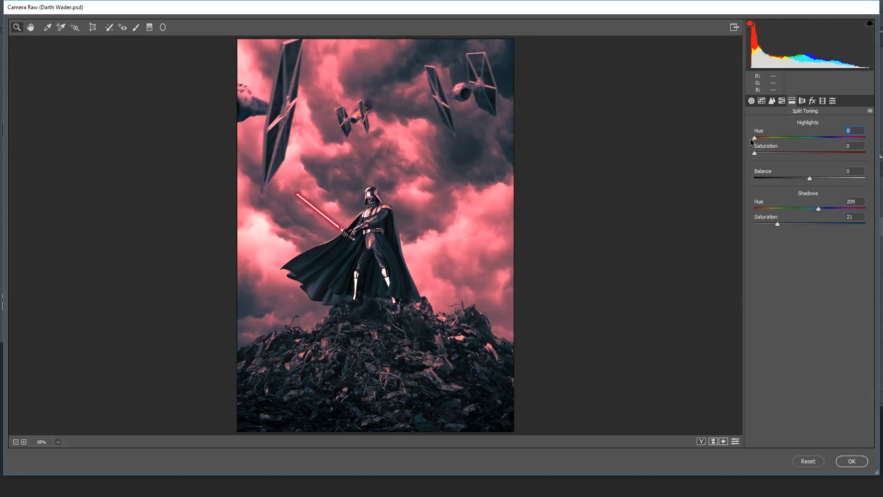
mouse_move(750, 141)
mouse_down()
mouse_move(823, 141)
mouse_move(728, 141)
mouse_move(777, 152)
mouse_move(755, 157)
mouse_up()
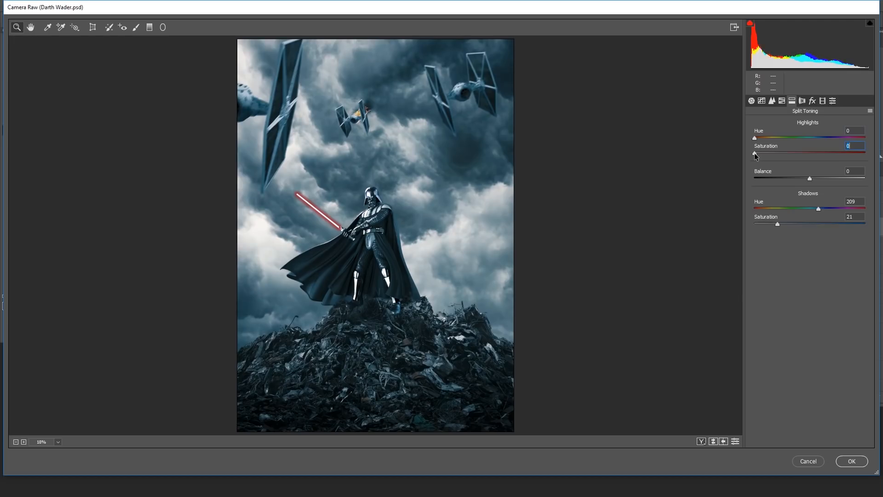
Step: Set sharpening to amount 41 and radius 0.7, and raise clarity to +9 and vibrance to +24
click(772, 100)
mouse_move(775, 154)
mouse_down()
mouse_move(763, 154)
mouse_move(776, 138)
mouse_up()
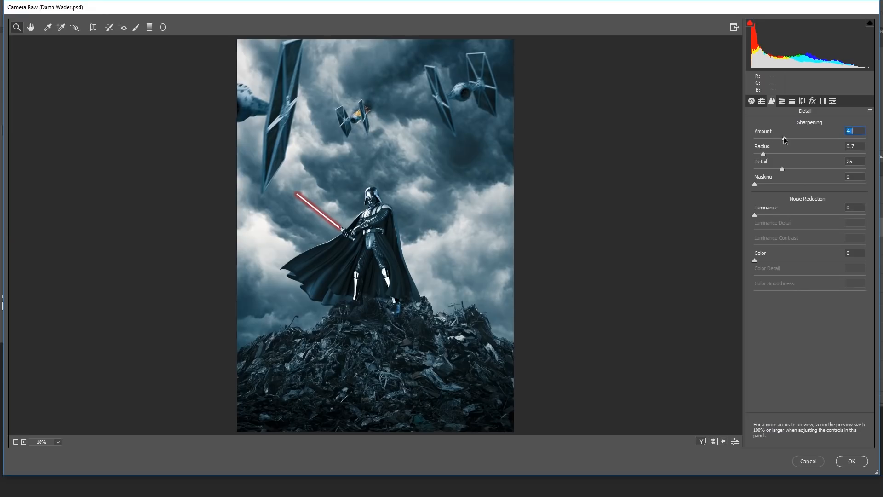
click(752, 101)
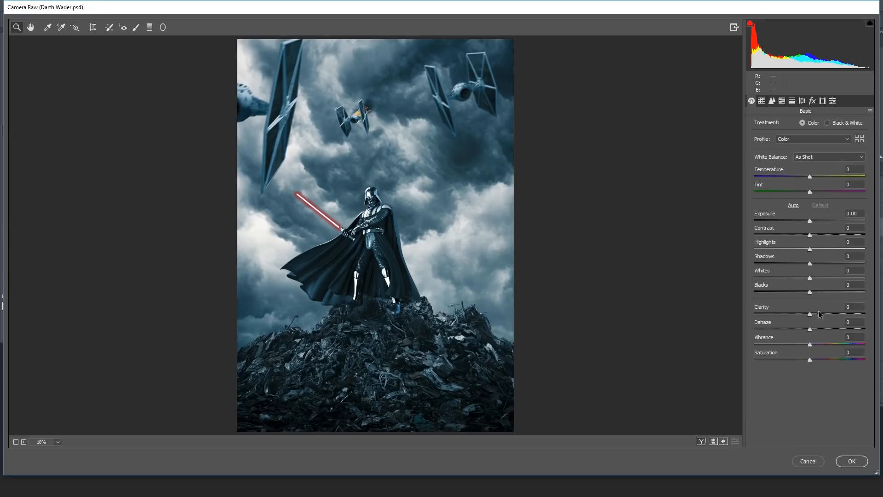
drag(811, 314, 815, 314)
mouse_move(811, 345)
mouse_down()
mouse_move(824, 344)
mouse_move(805, 361)
mouse_up()
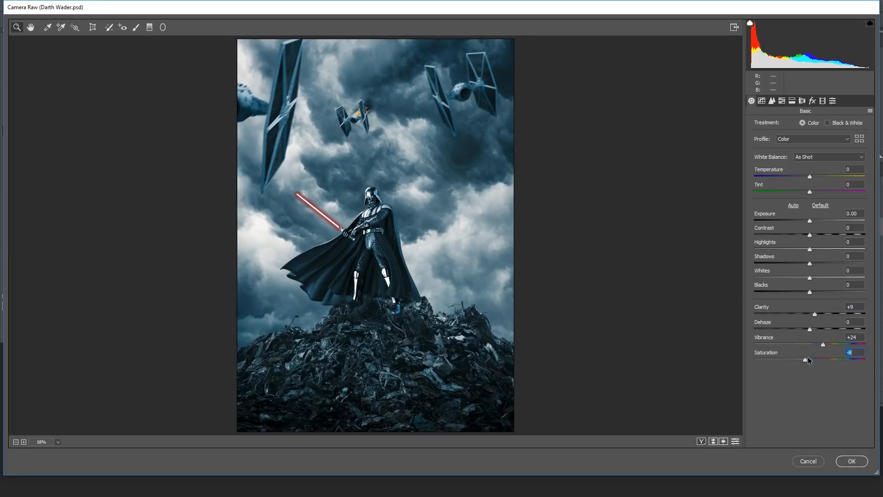
Step: Set contrast to +8, highlights +6, shadows +2, blacks -10 and saturation -33, comparing the image with and without the adjustments
drag(810, 236, 814, 250)
drag(810, 292, 816, 250)
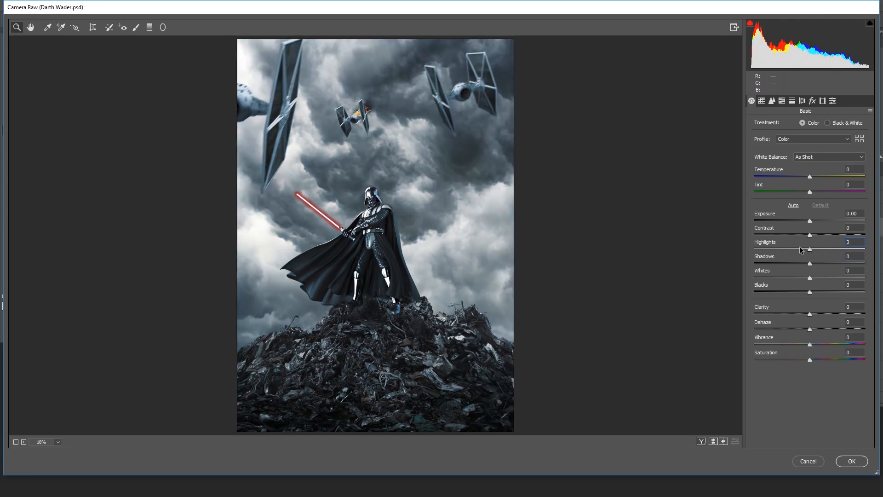
key(ctrl+r)
key(p)
key(p)
key(p)
key(p)
key(p)
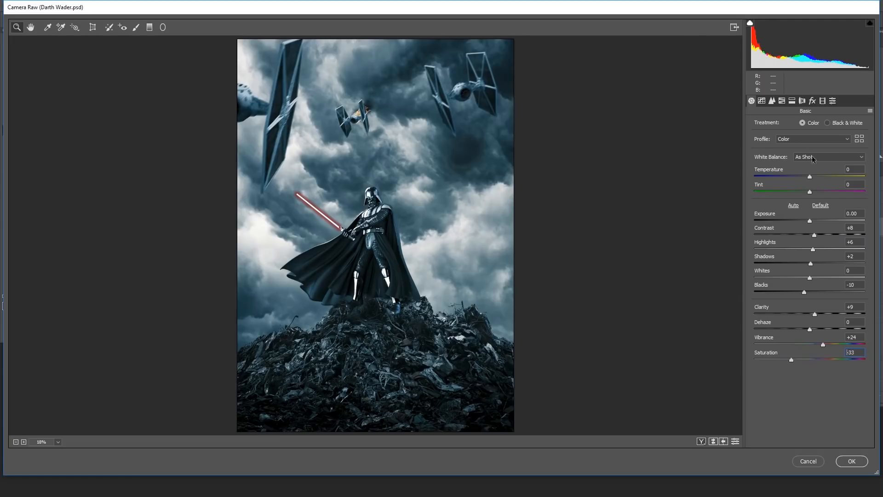
Step: Shift the split-toning shadow hue to 201 and lower its saturation to 9
click(794, 102)
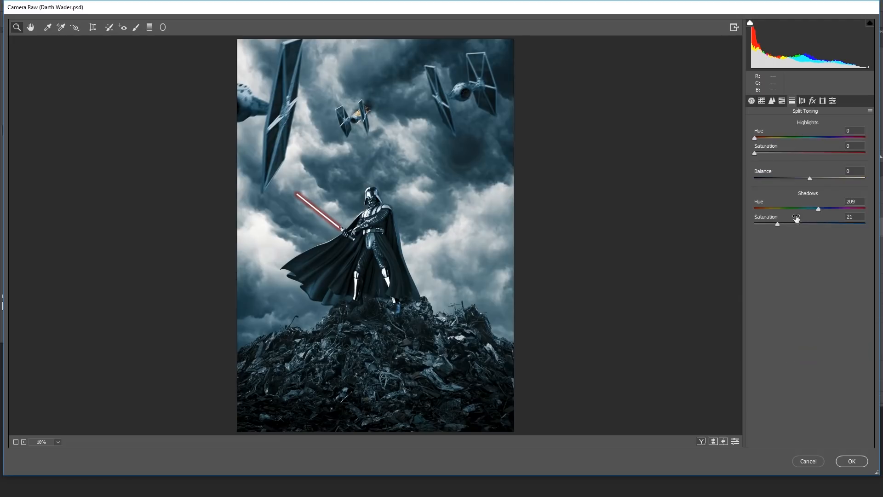
mouse_move(777, 223)
mouse_down()
mouse_move(745, 223)
mouse_move(777, 223)
mouse_up()
drag(824, 207, 765, 225)
key(p)
key(p)
mouse_move(768, 224)
mouse_down()
mouse_move(755, 222)
mouse_move(762, 225)
mouse_up()
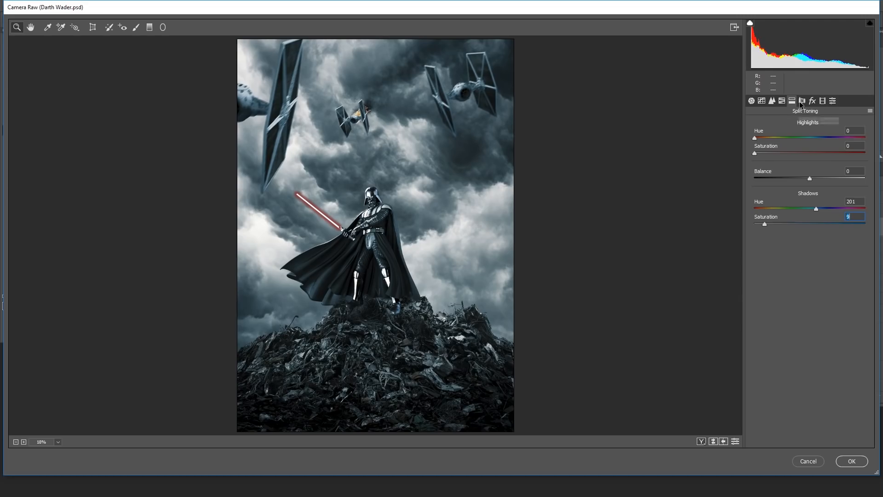
Step: Reduce the vignette amount to about -18, apply the Camera Raw adjustments and compare Layer 3 hidden and shown
click(812, 101)
drag(804, 219, 801, 221)
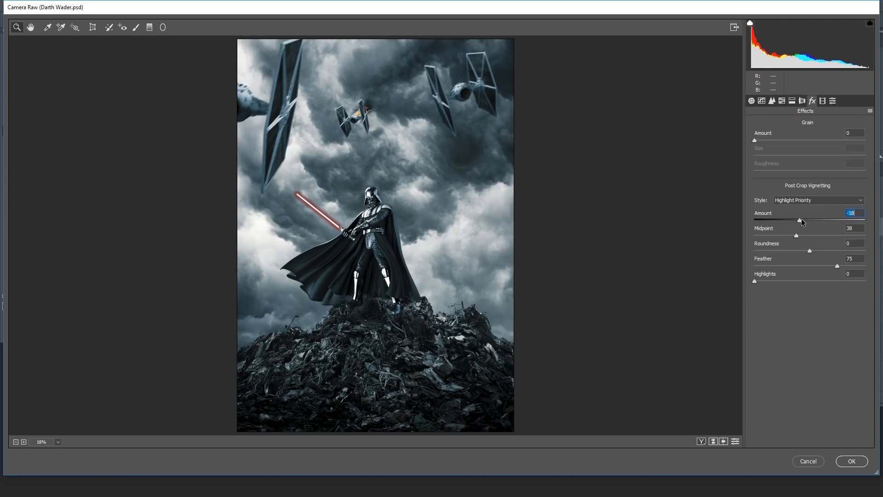
click(752, 101)
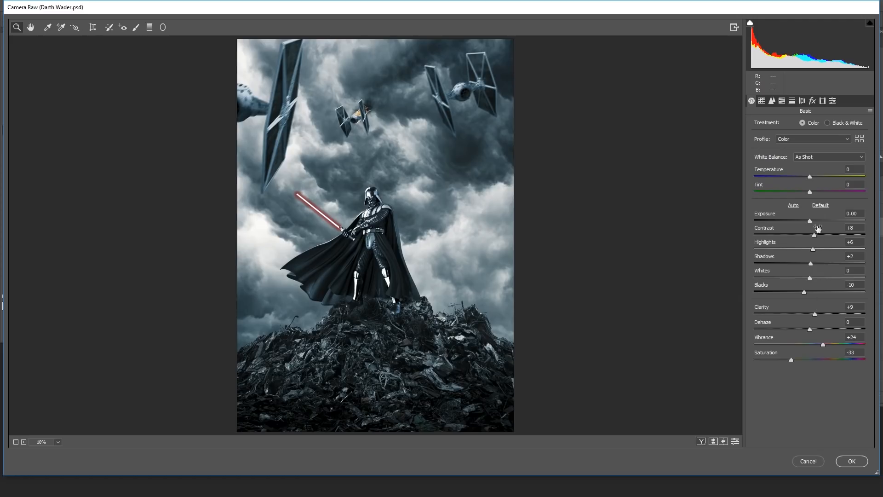
drag(809, 179, 808, 179)
click(852, 461)
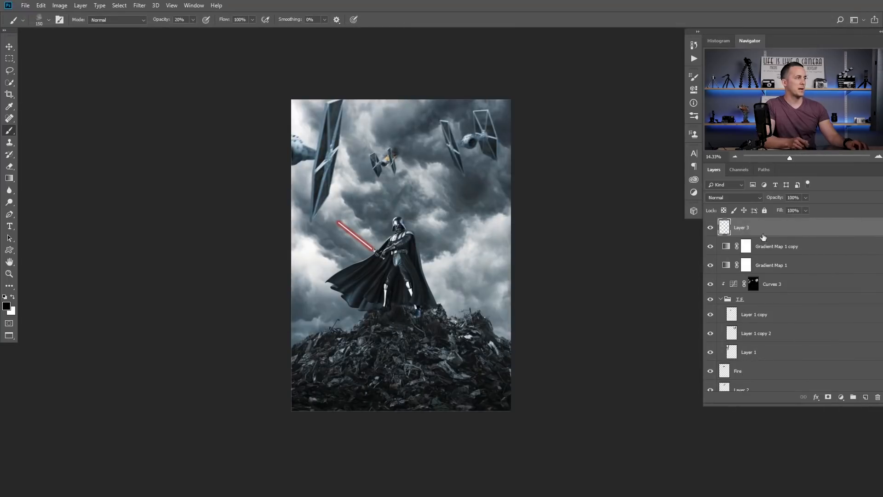
click(711, 227)
click(711, 227)
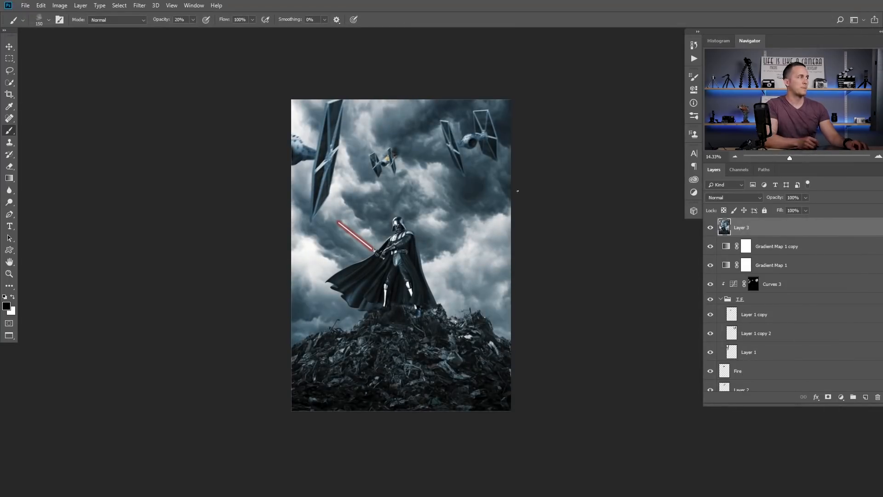
Step: Open Layer 3 in Color Efex Pro 4 and apply Pro Contrast with 2% correct contrast and 24% dynamic contrast
click(139, 5)
mouse_move(156, 202)
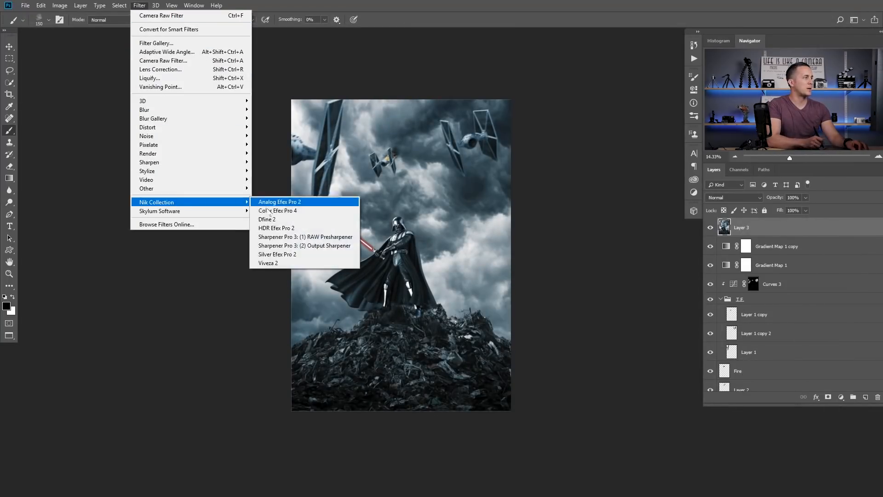
click(276, 204)
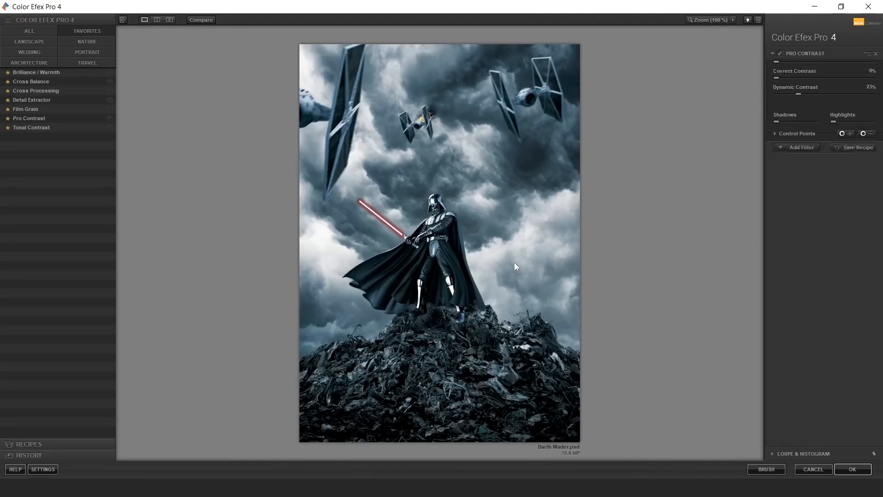
click(35, 118)
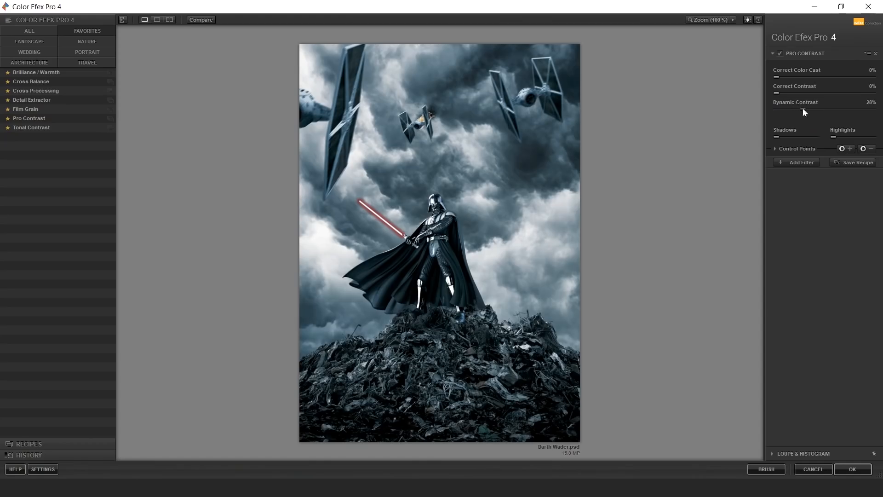
Step: Add a second filter, Detail Extractor at 14%, and apply the Color Efex Pro 4 effects
click(791, 161)
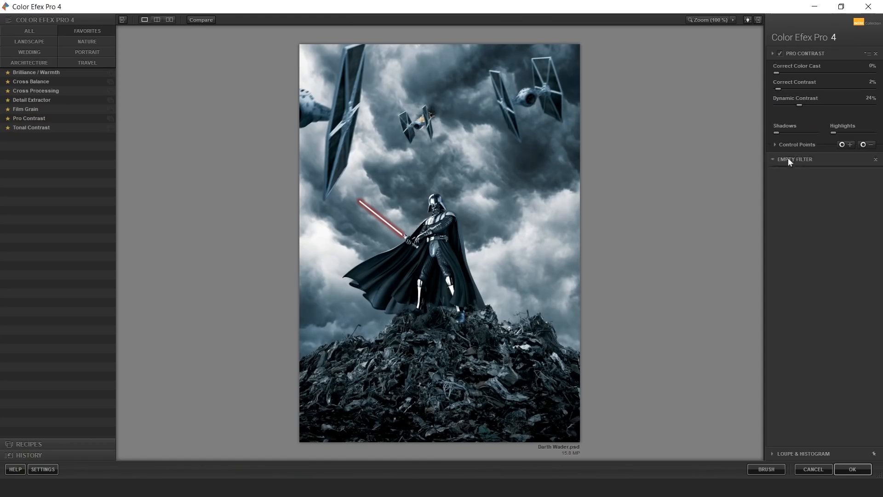
click(40, 100)
drag(804, 91, 794, 91)
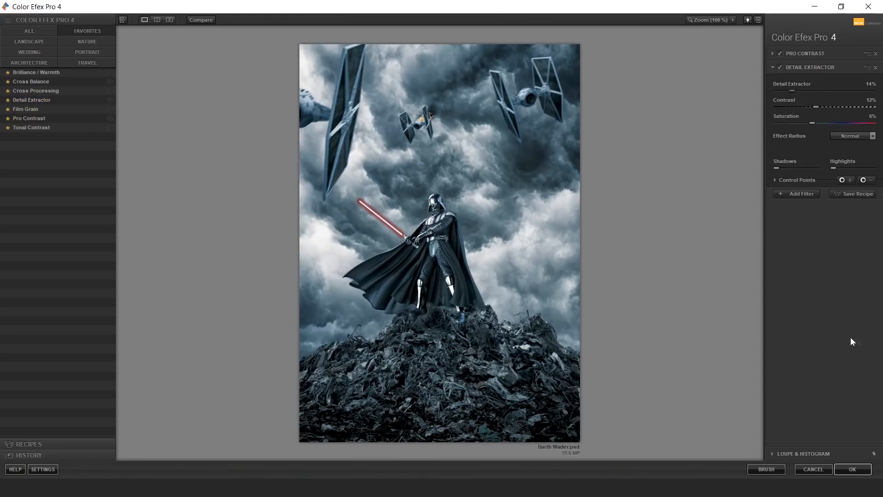
click(852, 469)
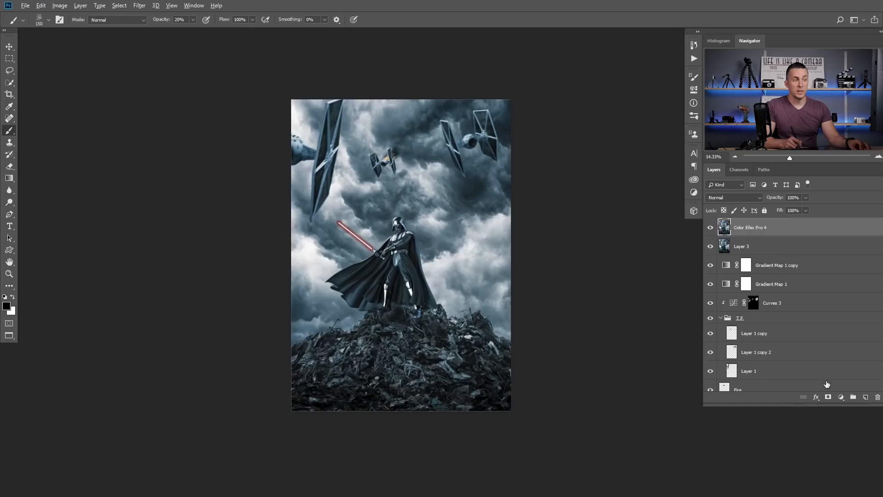
Step: Add a black mask to the Color Efex Pro 4 layer and choose a white Soft Round brush
alt+click(828, 397)
key(x)
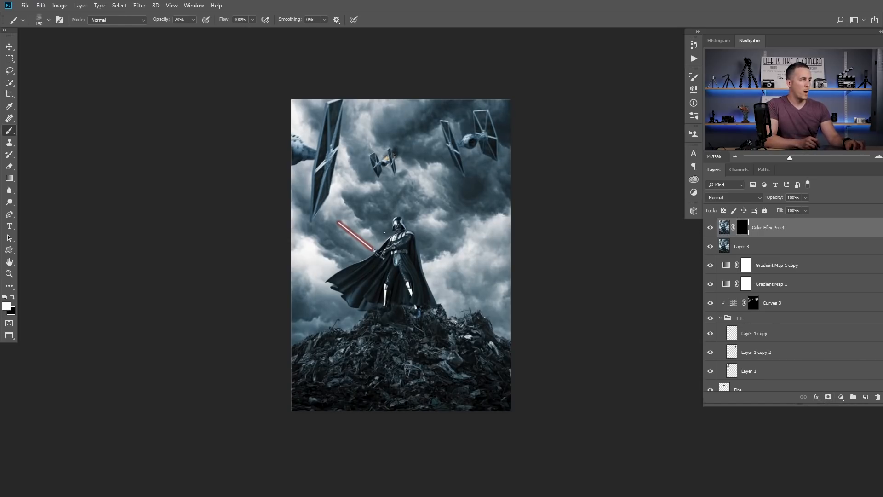
right_click(402, 224)
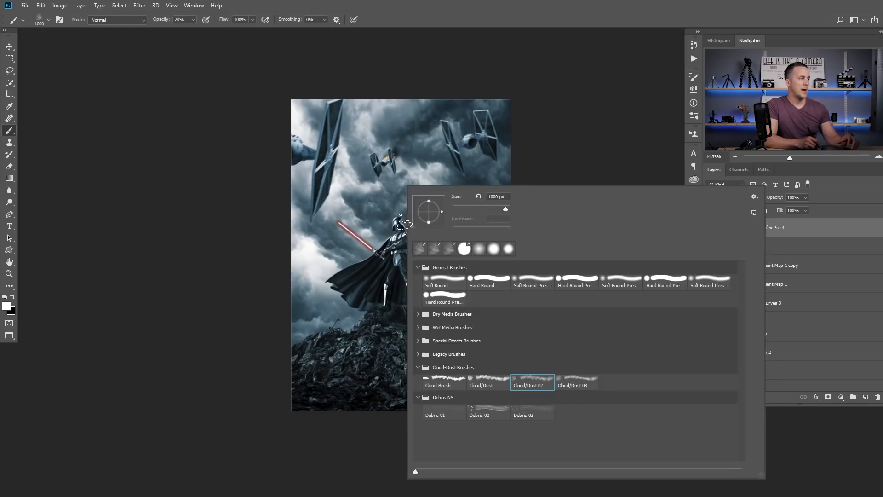
click(444, 280)
Step: Reveal the effect over Darth Vader on the mask, reducing the brush to 500 px and its opacity to 50%
mouse_move(381, 246)
mouse_down()
mouse_move(423, 260)
mouse_move(407, 302)
mouse_move(399, 288)
mouse_move(425, 244)
mouse_move(415, 214)
mouse_move(361, 309)
mouse_up()
key(bracketleft)
key(bracketleft)
key(bracketleft)
key(bracketleft)
key(bracketleft)
key(5)
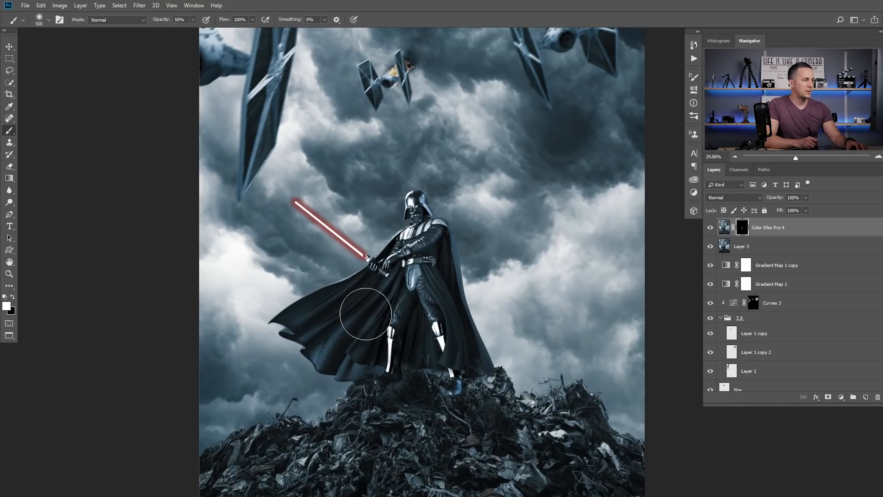
drag(429, 374, 421, 183)
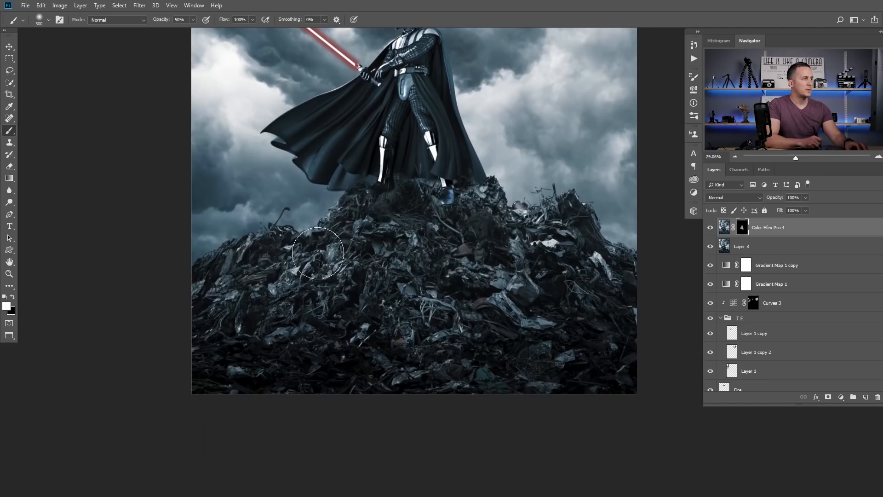
Step: Paint the effect in over the scrap heap and TIE fighters, and compare the image with the Color Efex Pro 4 layer hidden and shown
drag(414, 217, 414, 234)
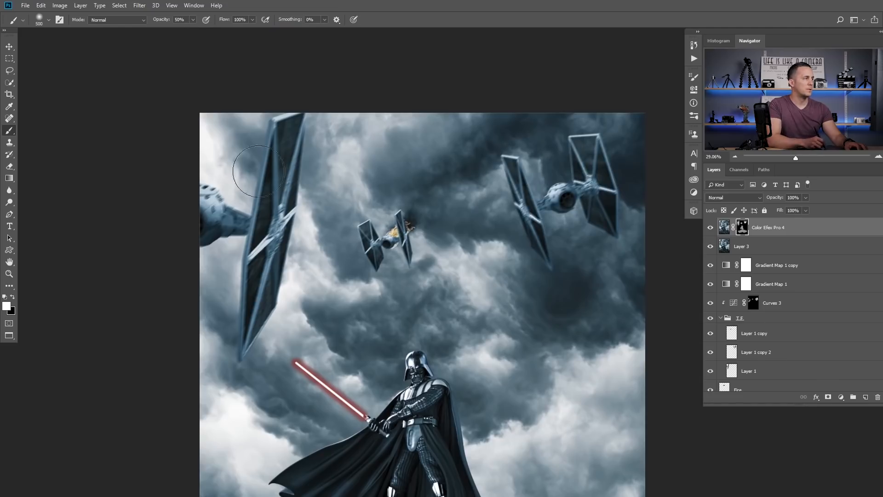
drag(338, 394, 334, 137)
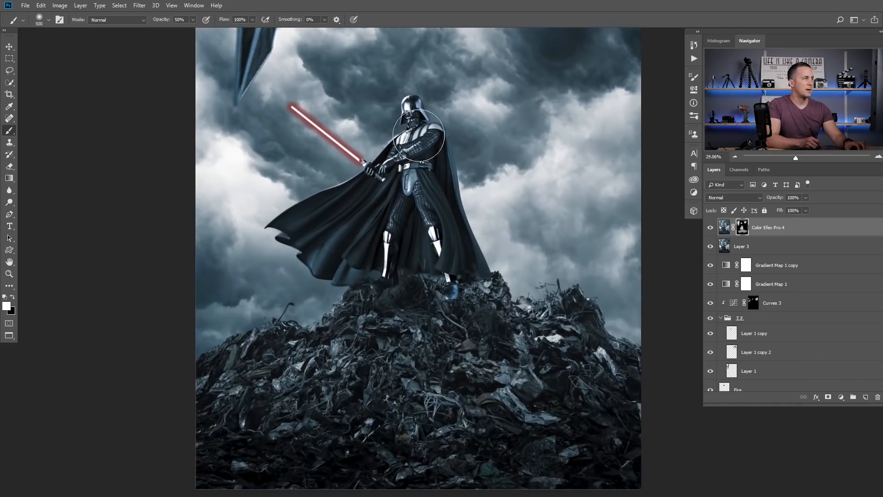
drag(465, 300, 455, 308)
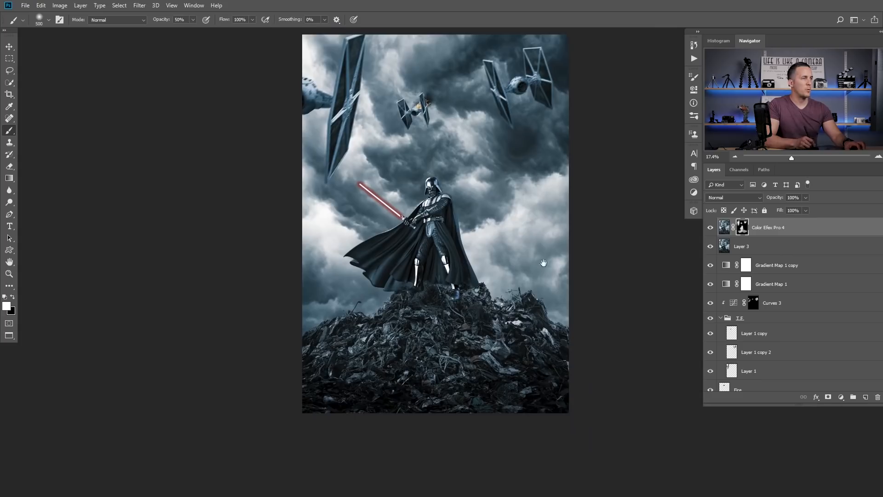
drag(545, 263, 528, 275)
click(710, 228)
click(708, 229)
click(706, 229)
click(706, 228)
Step: Touch up the Color Efex Pro 4 mask with white around Darth Vader's feet at the top of the heap
key(x)
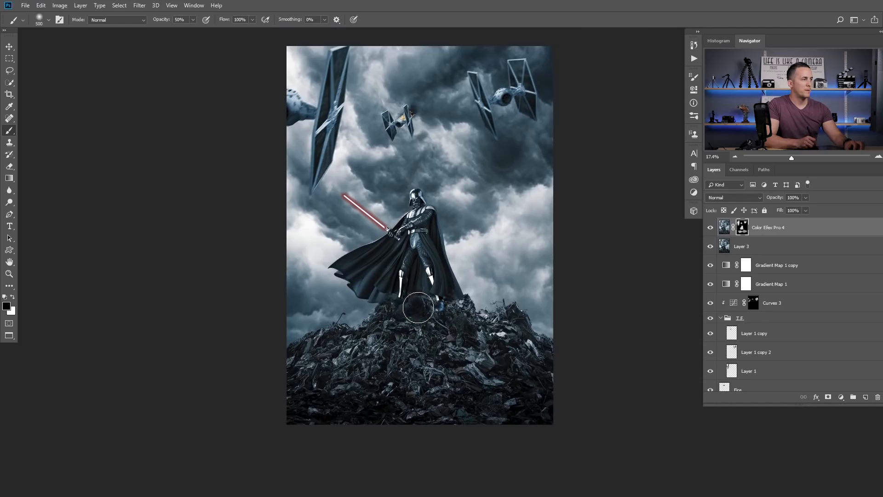
key(x)
drag(454, 307, 446, 295)
mouse_move(446, 294)
mouse_down()
mouse_move(385, 304)
mouse_move(391, 300)
mouse_up()
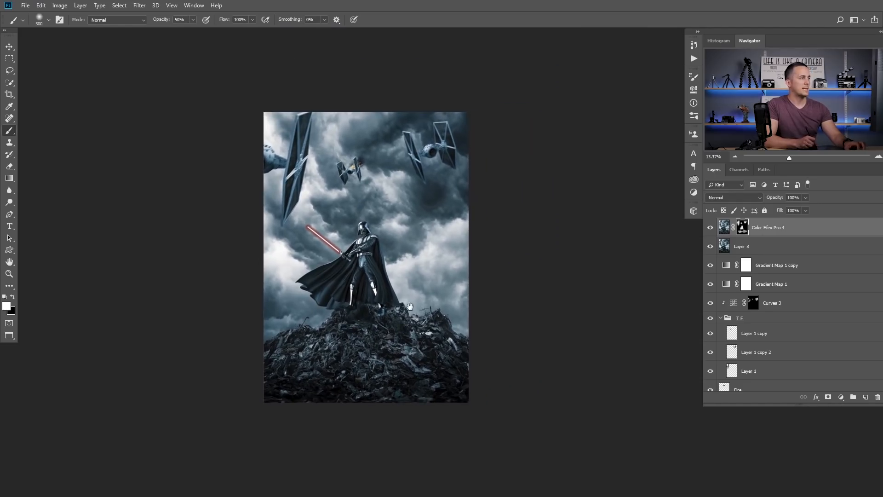